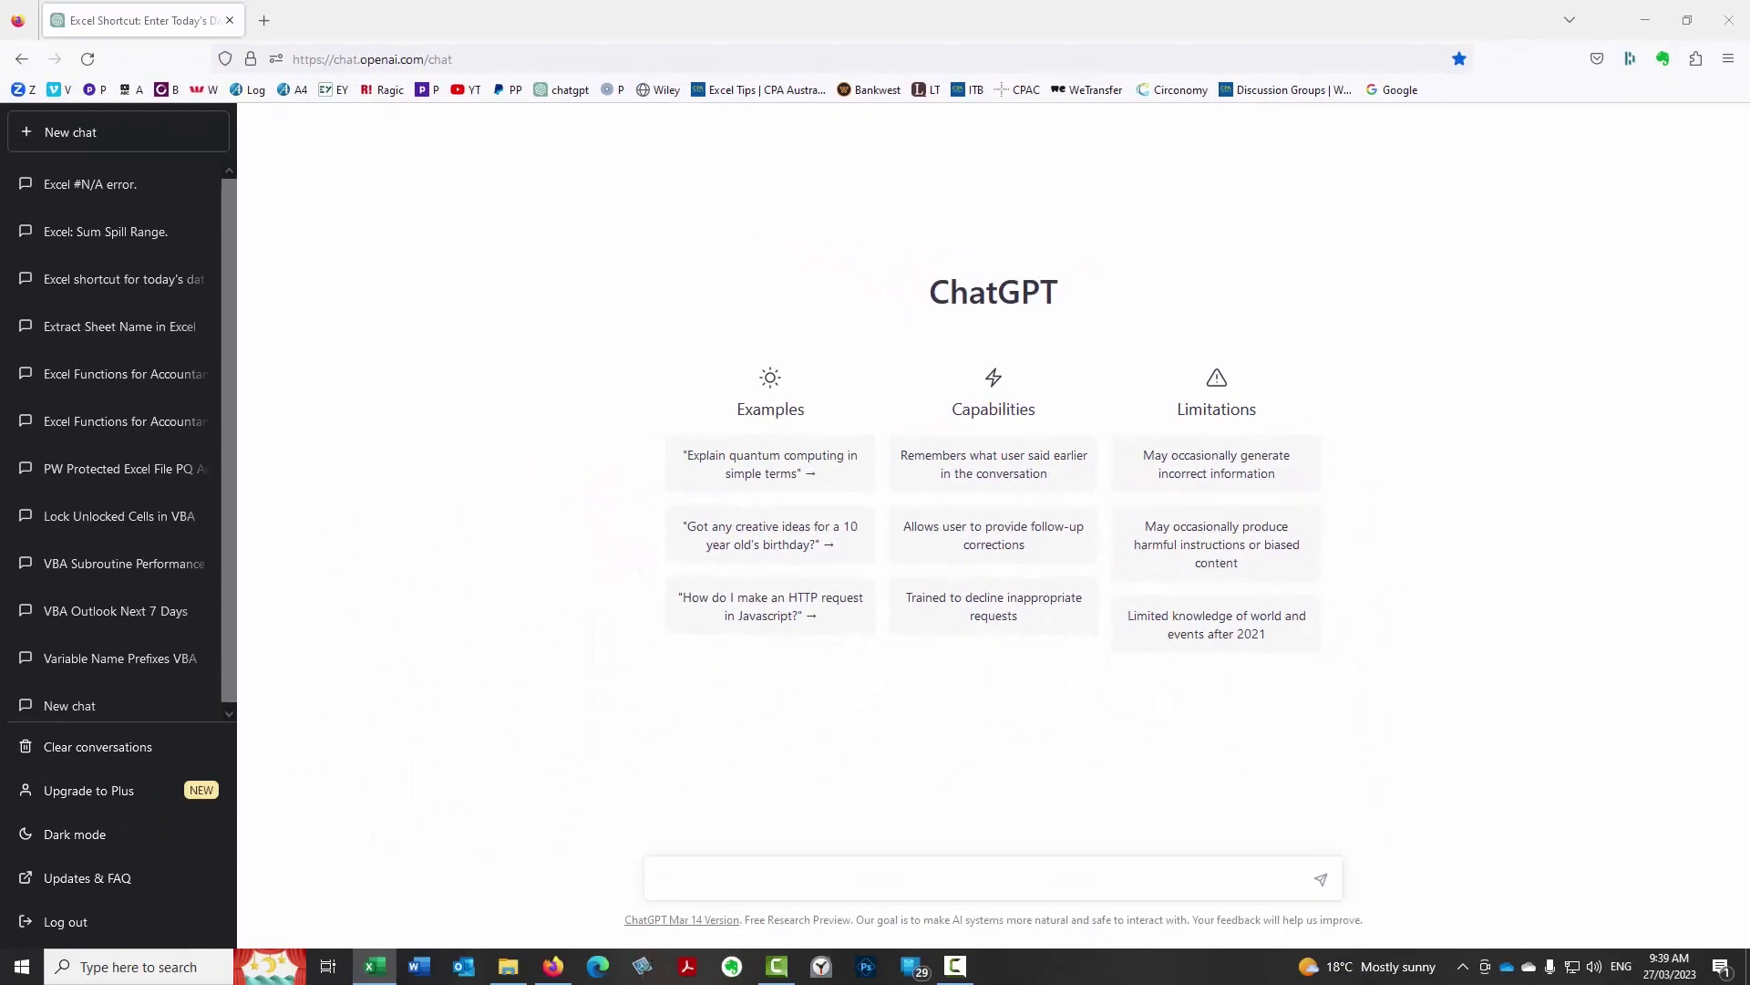
Step: Ask ChatGPT "Is there a keyboard shortcut to enter today's date in a cell in Excel"
text(Is there a keyboard shortcut to enter today's date in a cell in Excel)
key(Return)
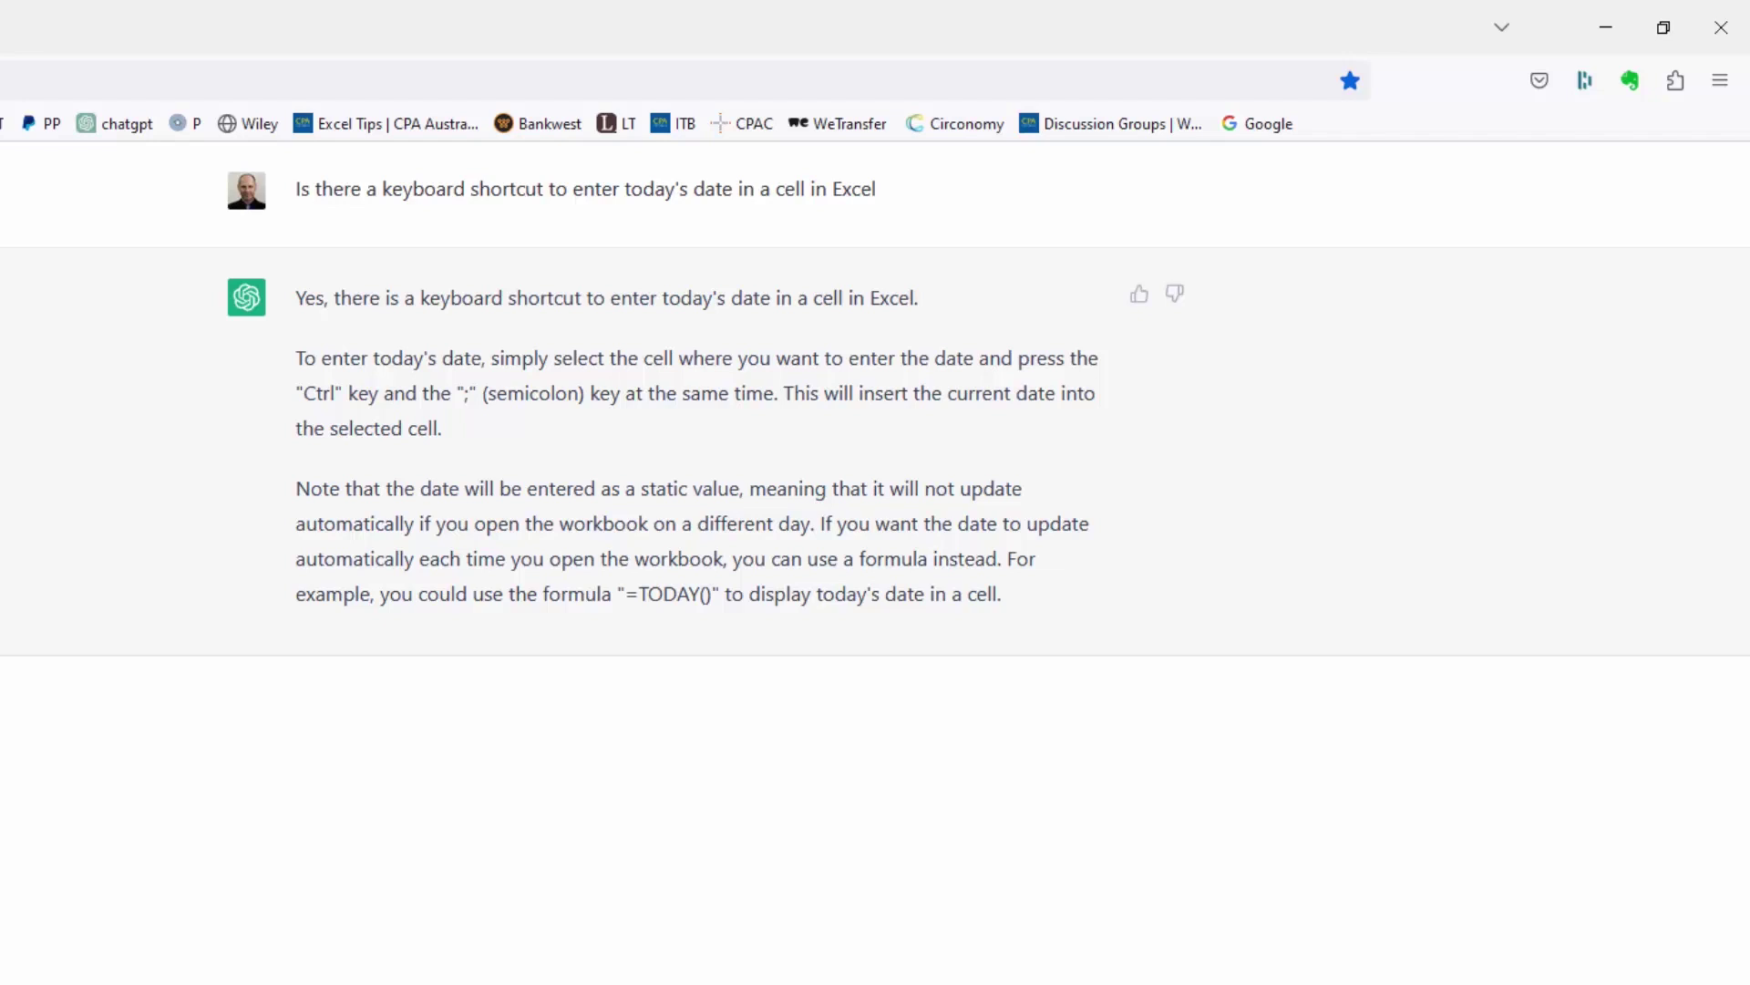
Step: Switch to the Excel workbook and enter today's date as a static value in cell I2
drag(1749, 27, 201, 160)
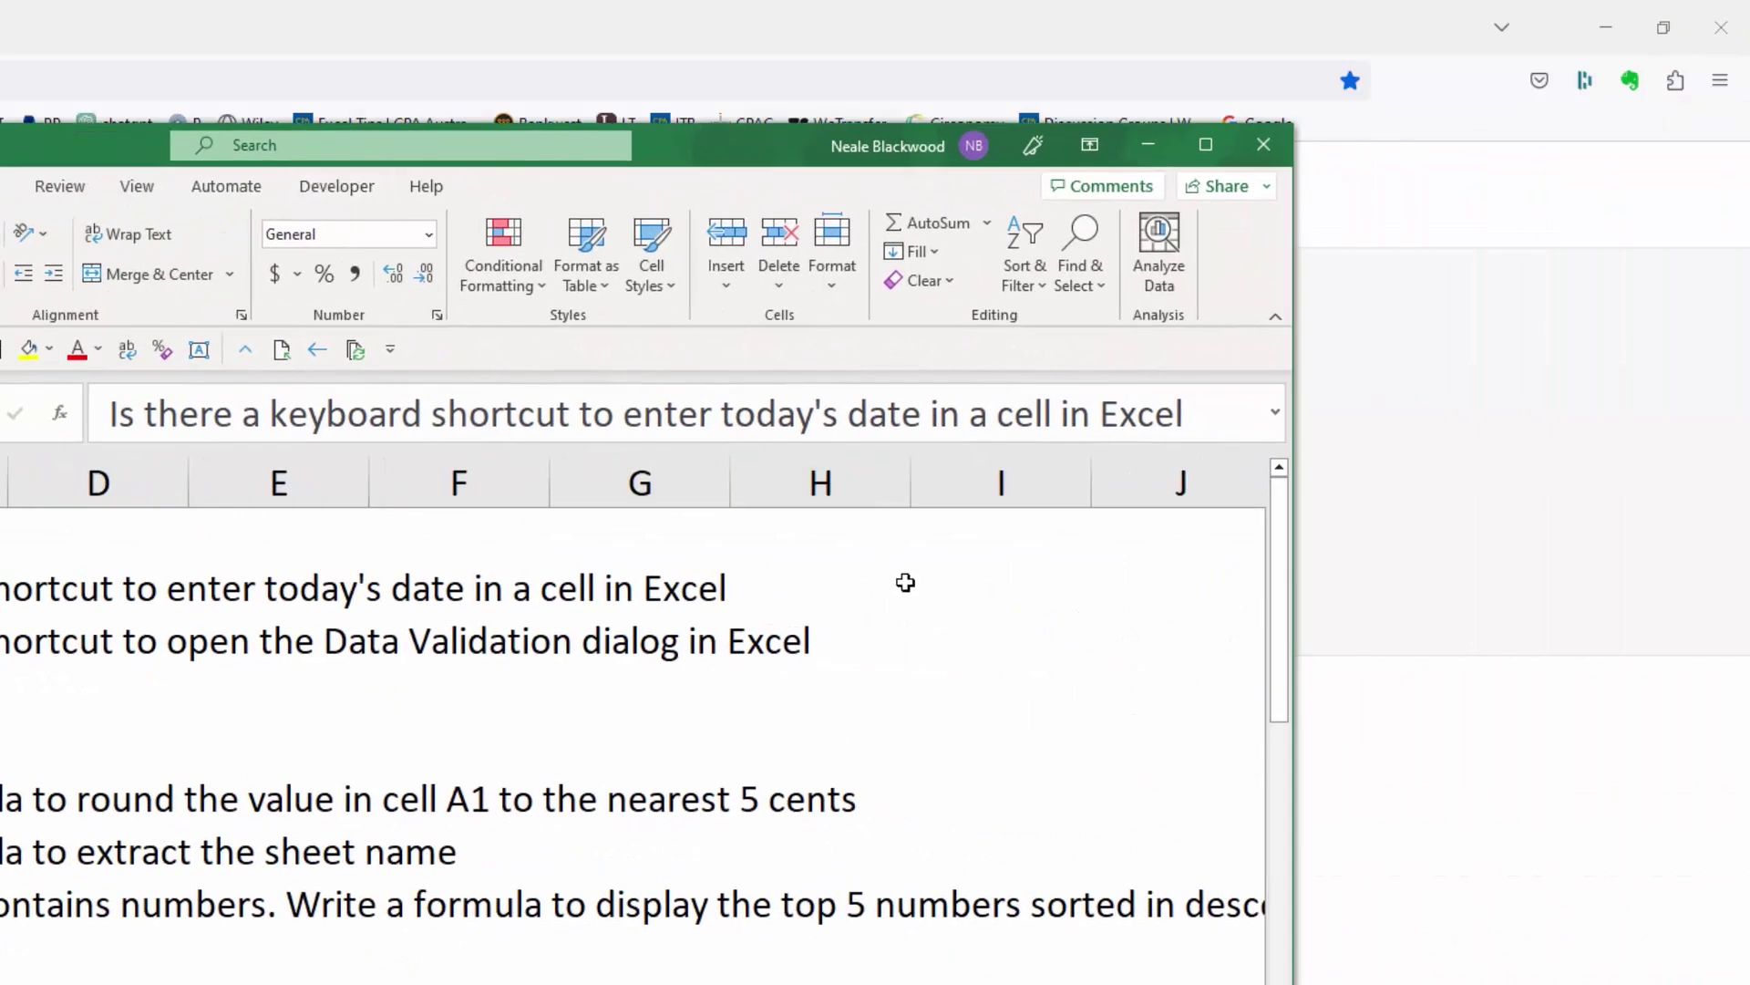
click(973, 595)
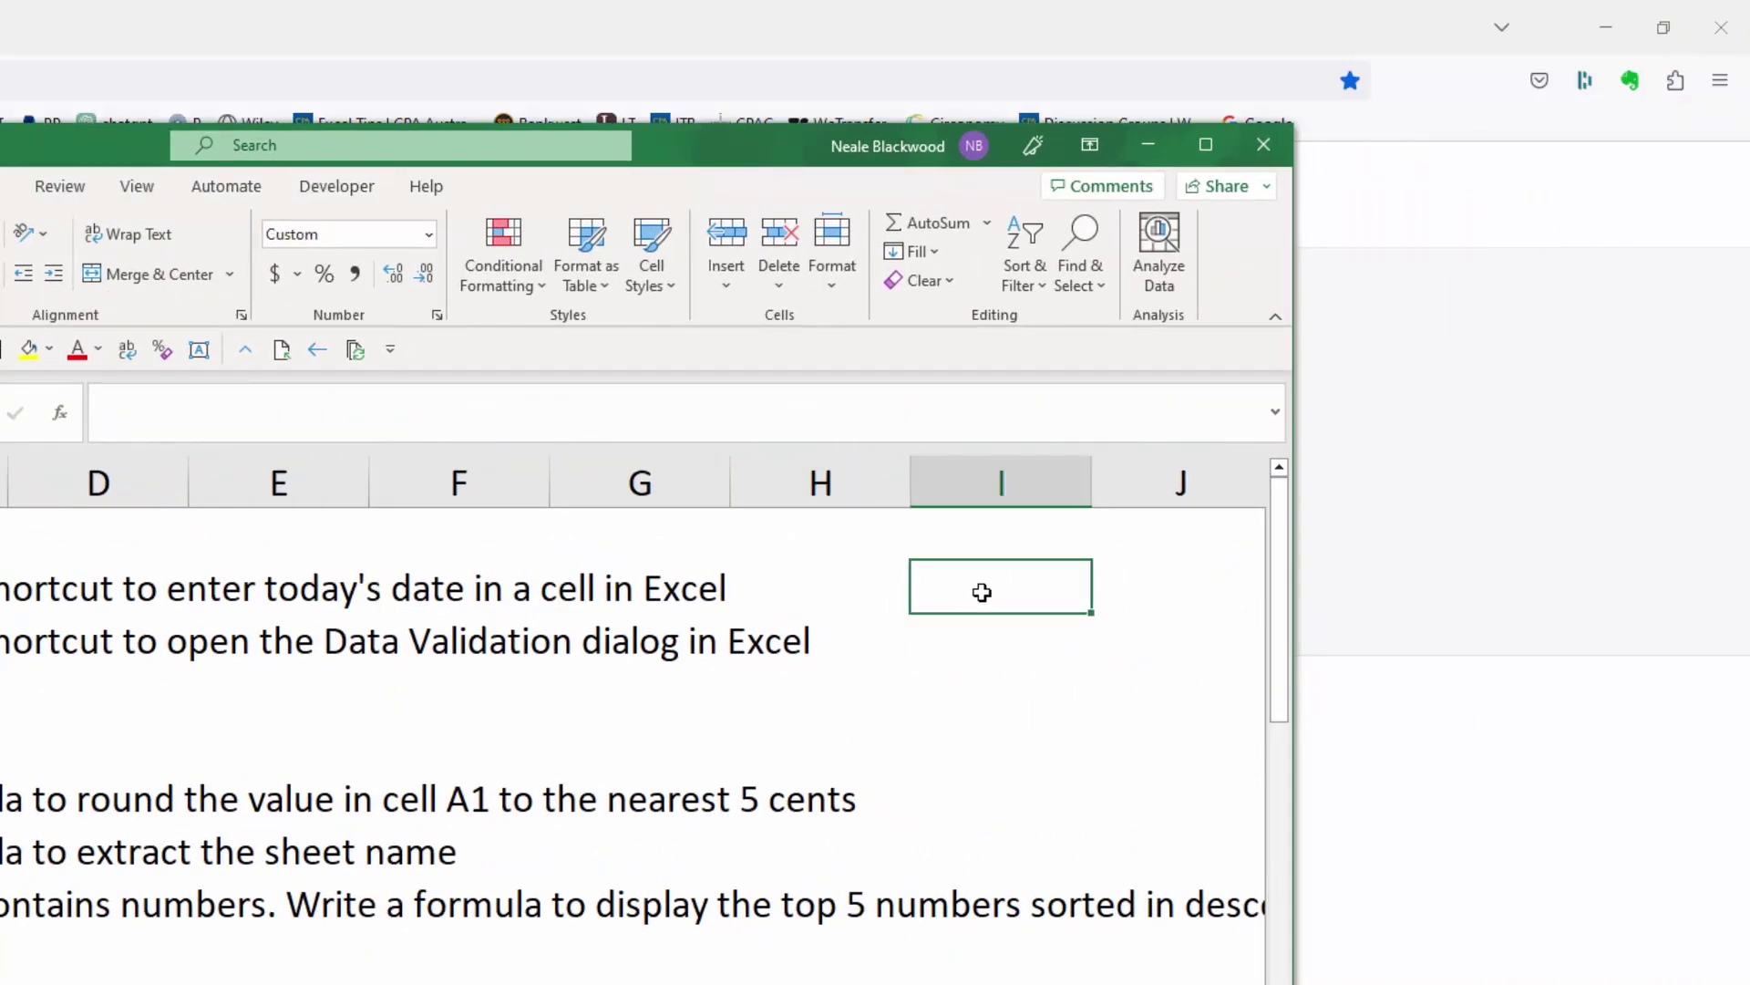
key(ctrl+semicolon)
key(Return)
click(982, 593)
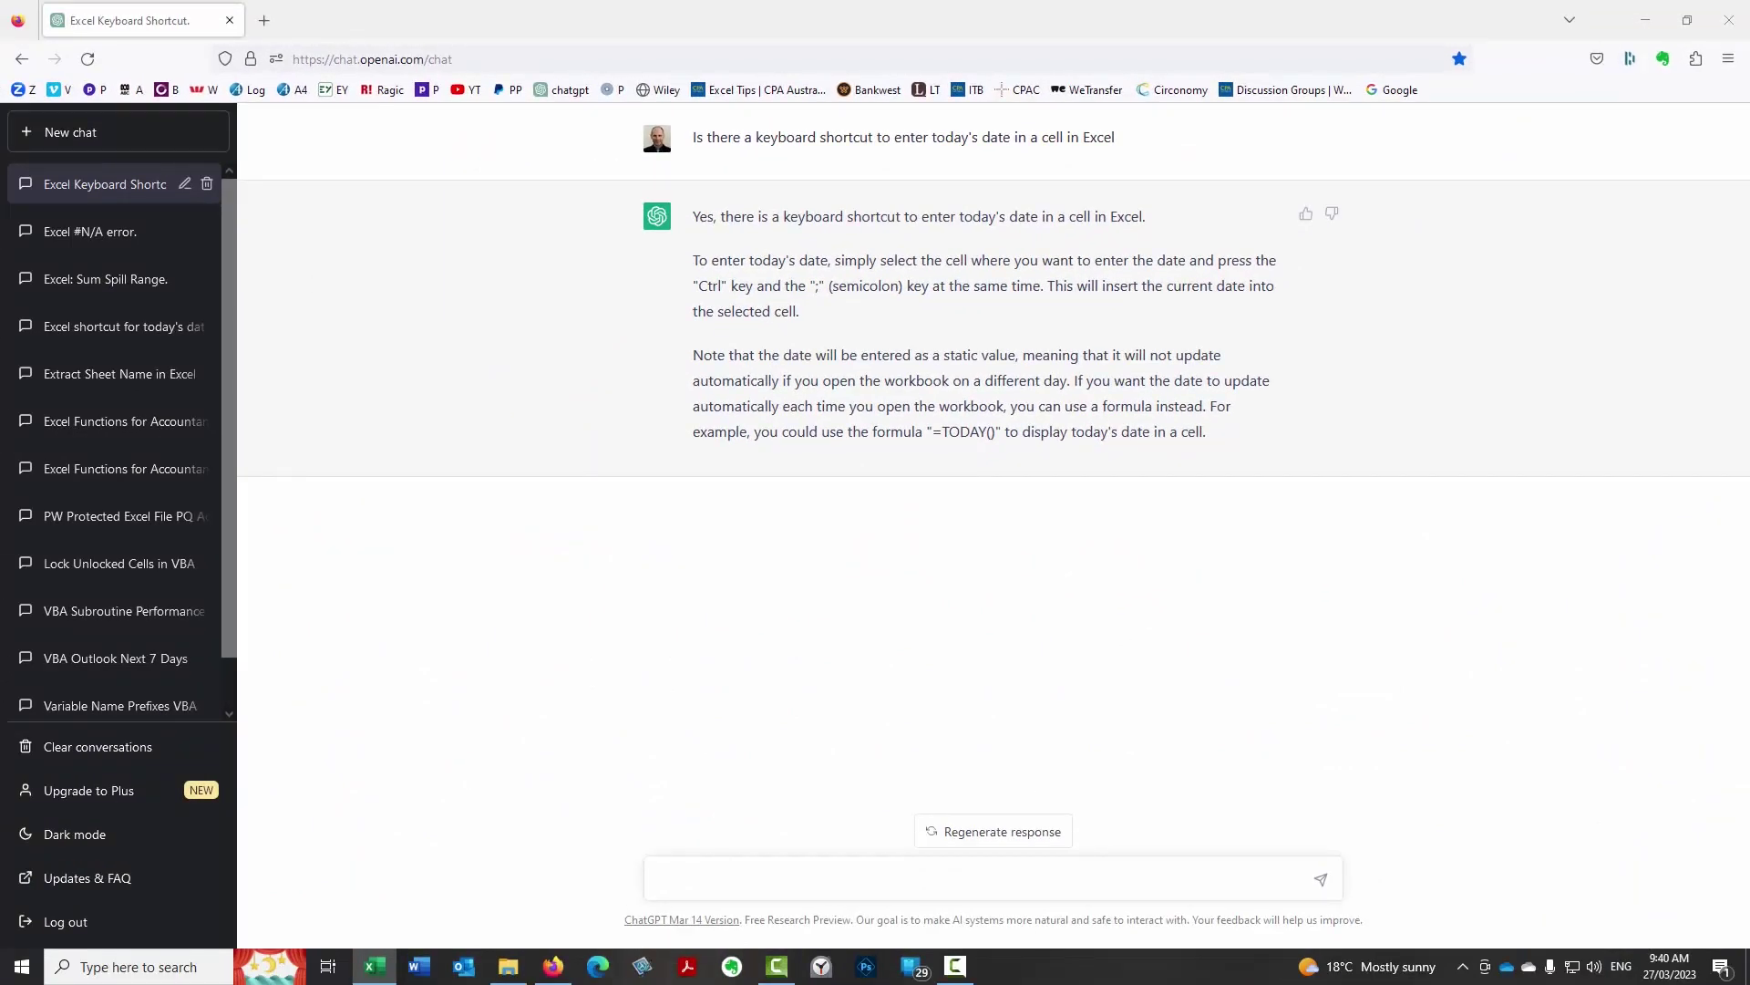
Step: Return to ChatGPT and ask "Is there a keyboard shortcut to open the Data Validation dialog in Excel"
click(995, 872)
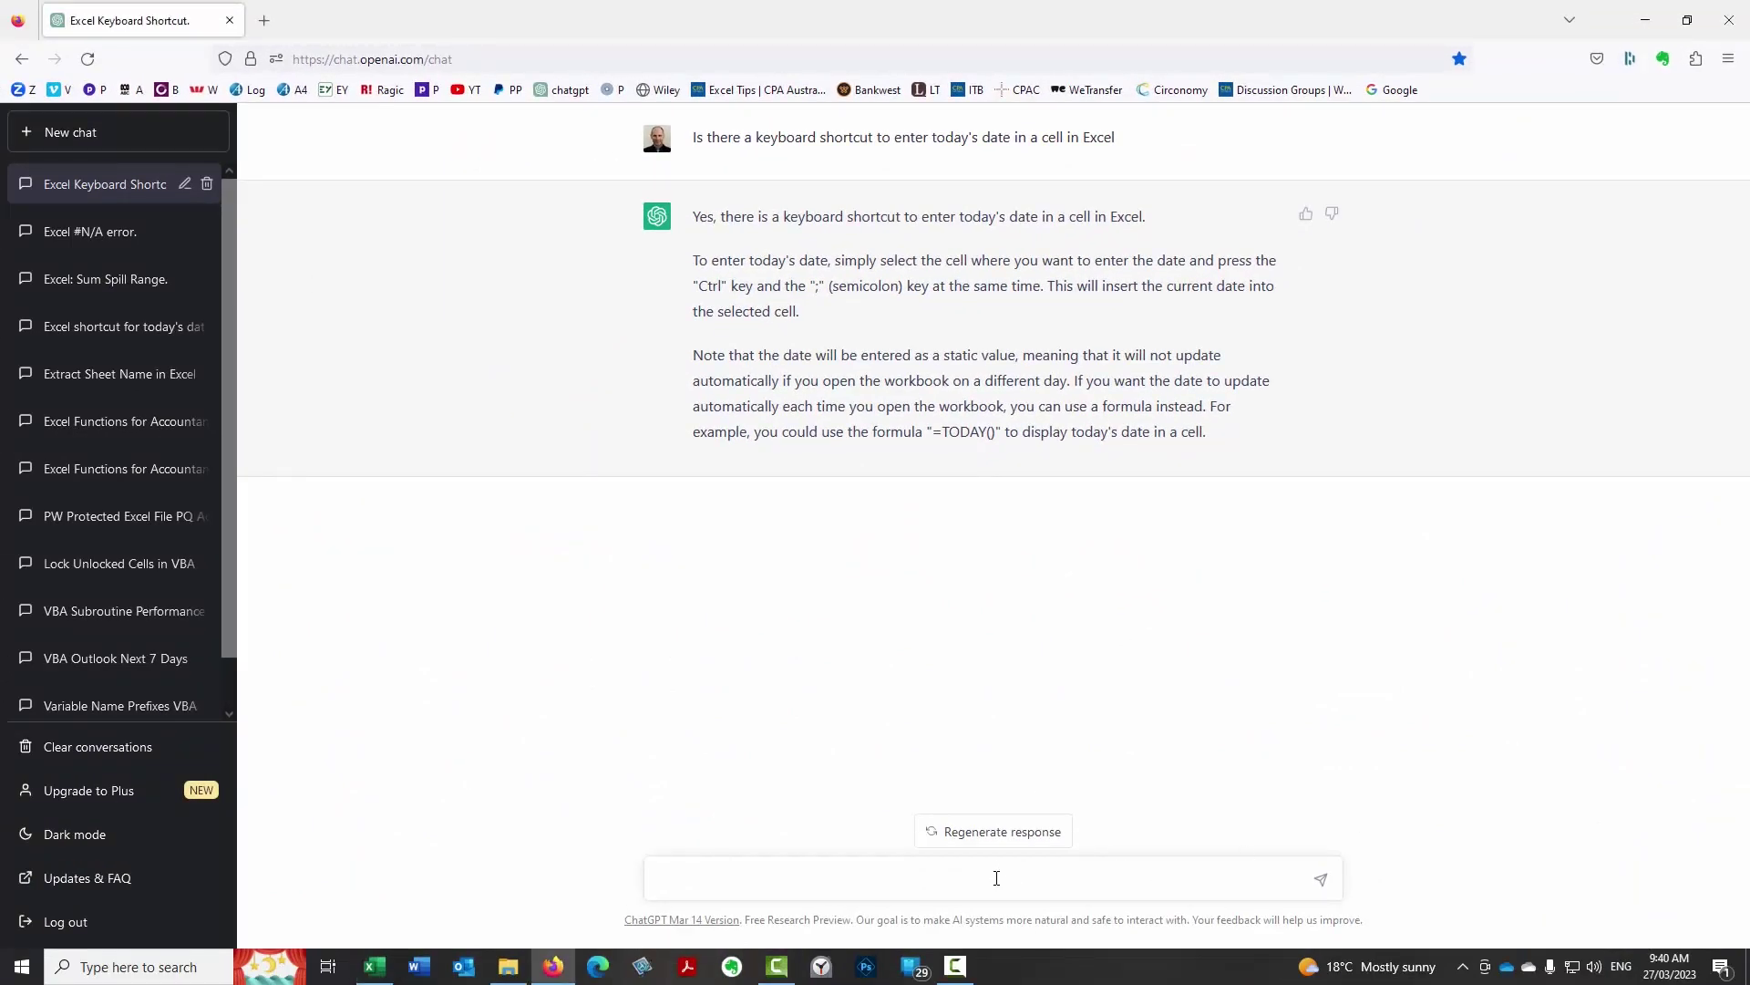
text(Is there a keyboard shortcut to open the Data Validation dialog in Excel)
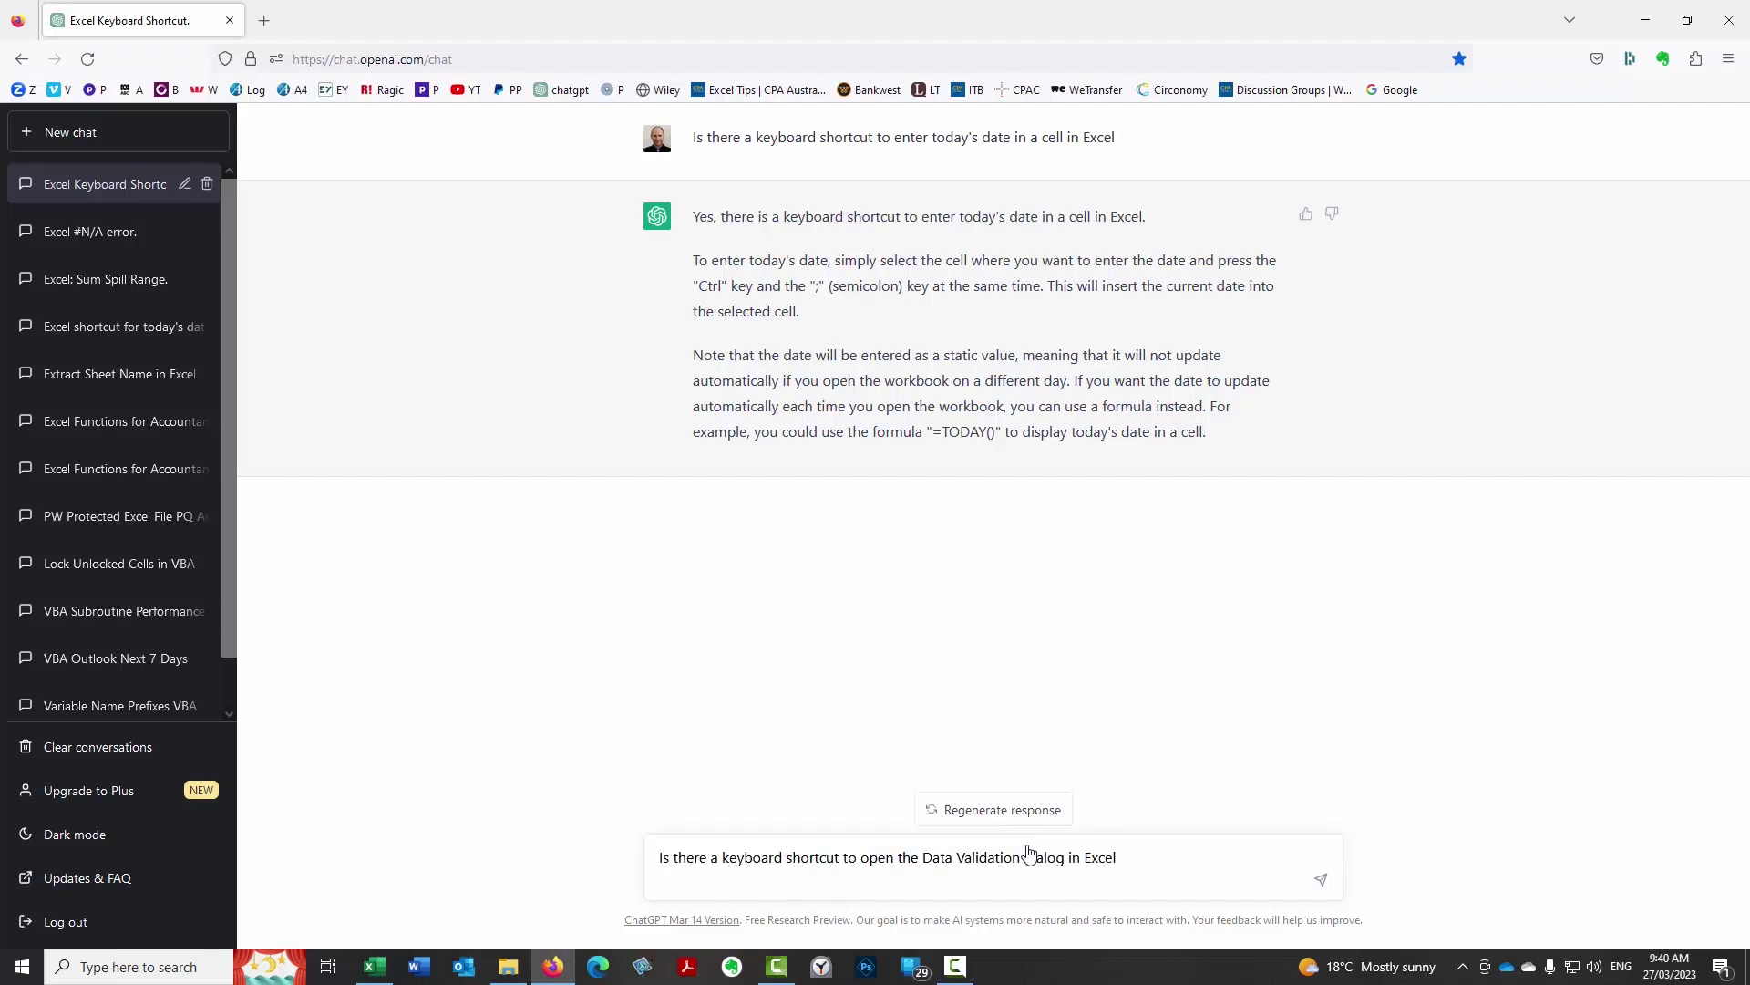
key(Return)
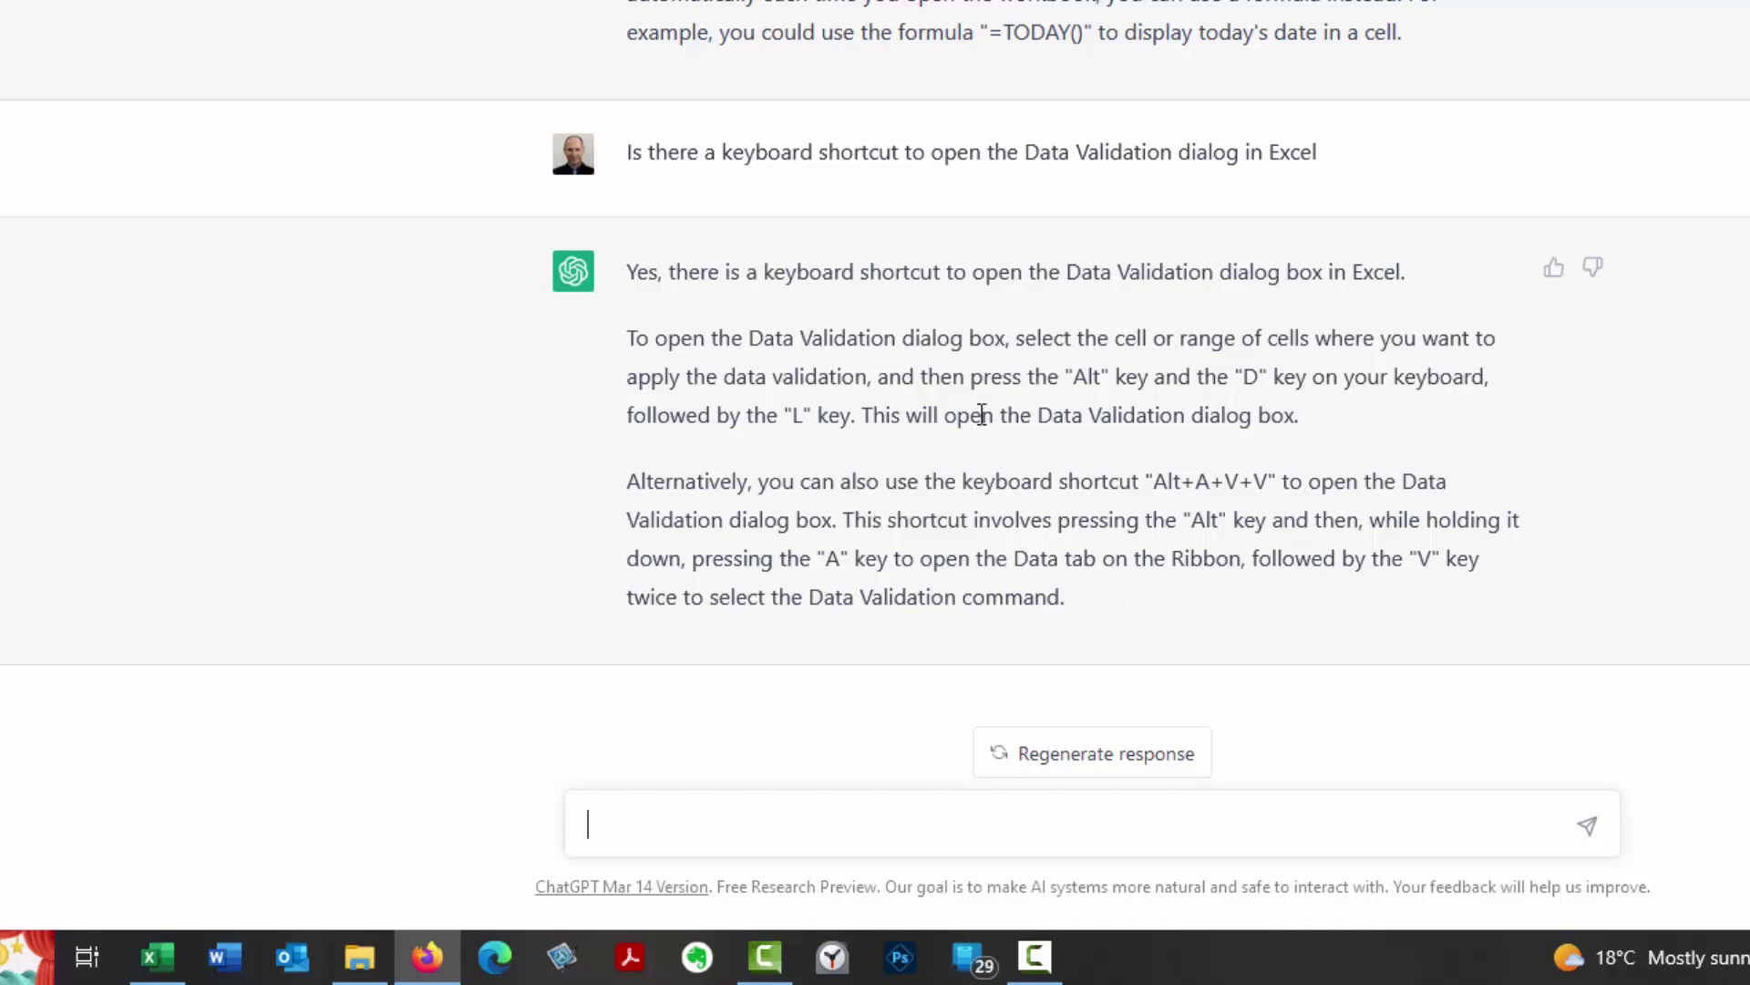
Step: Switch to Excel, test ChatGPT's first suggested way of opening Data Validation on cell D4, and close the dialog without changes
key(alt+Tab)
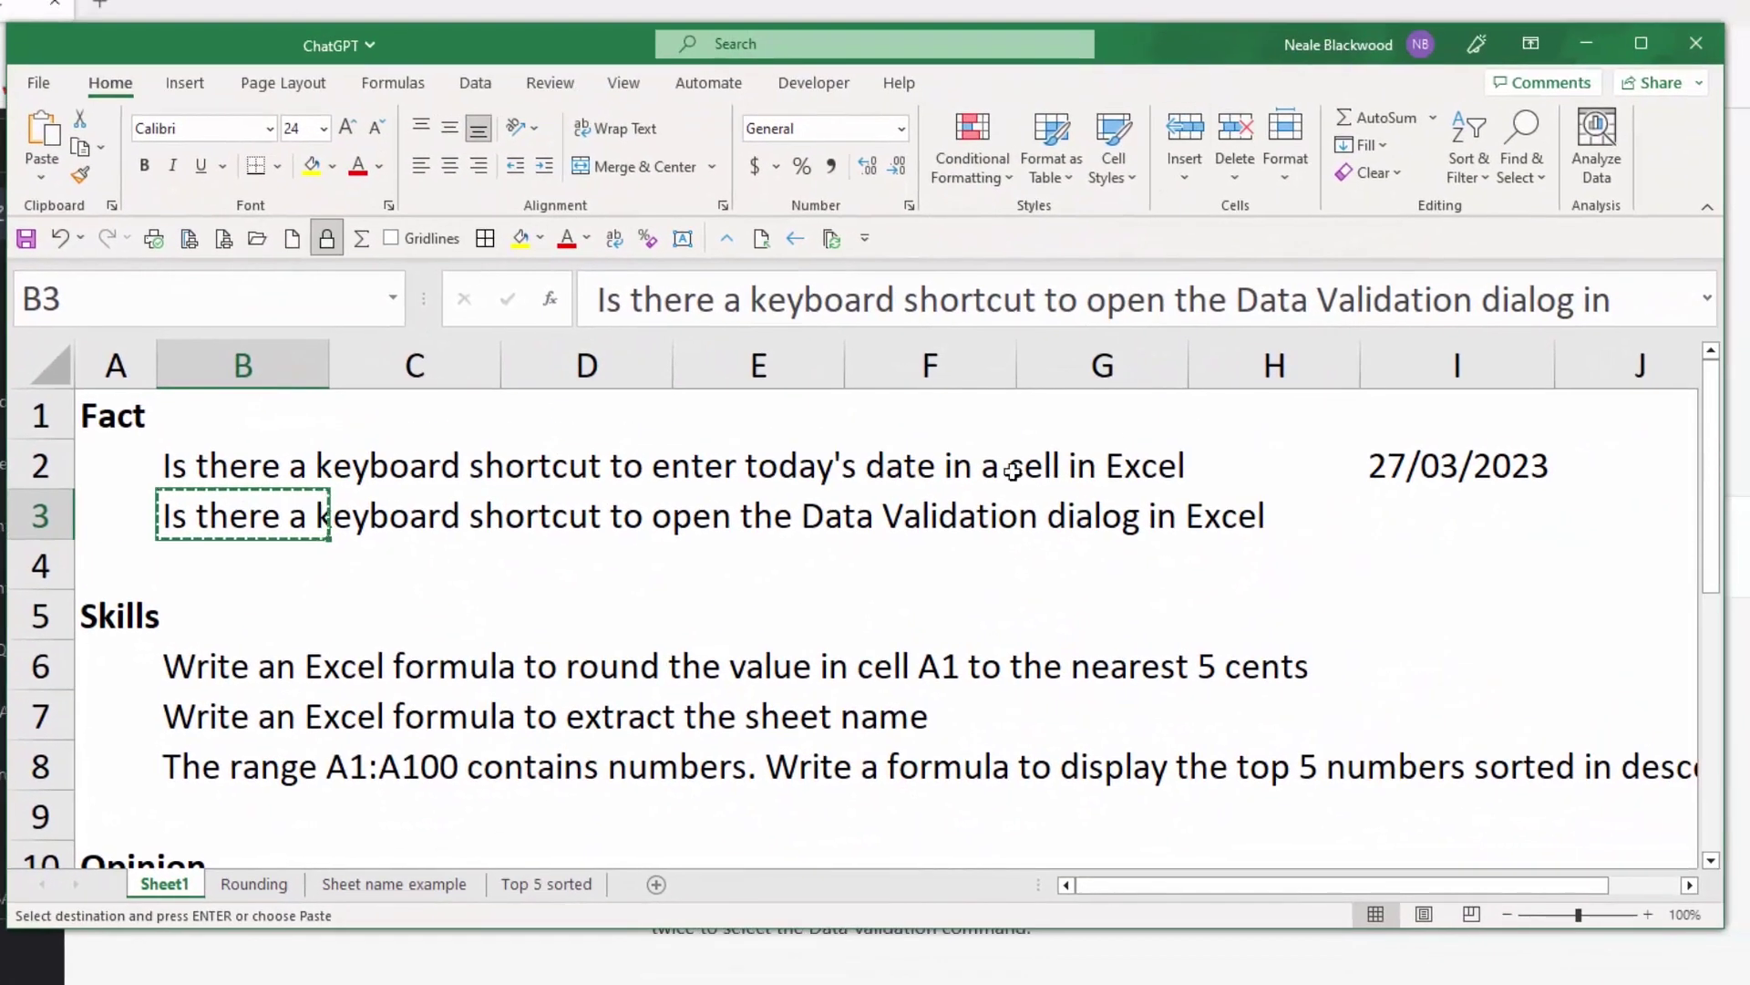
click(628, 566)
key(Escape)
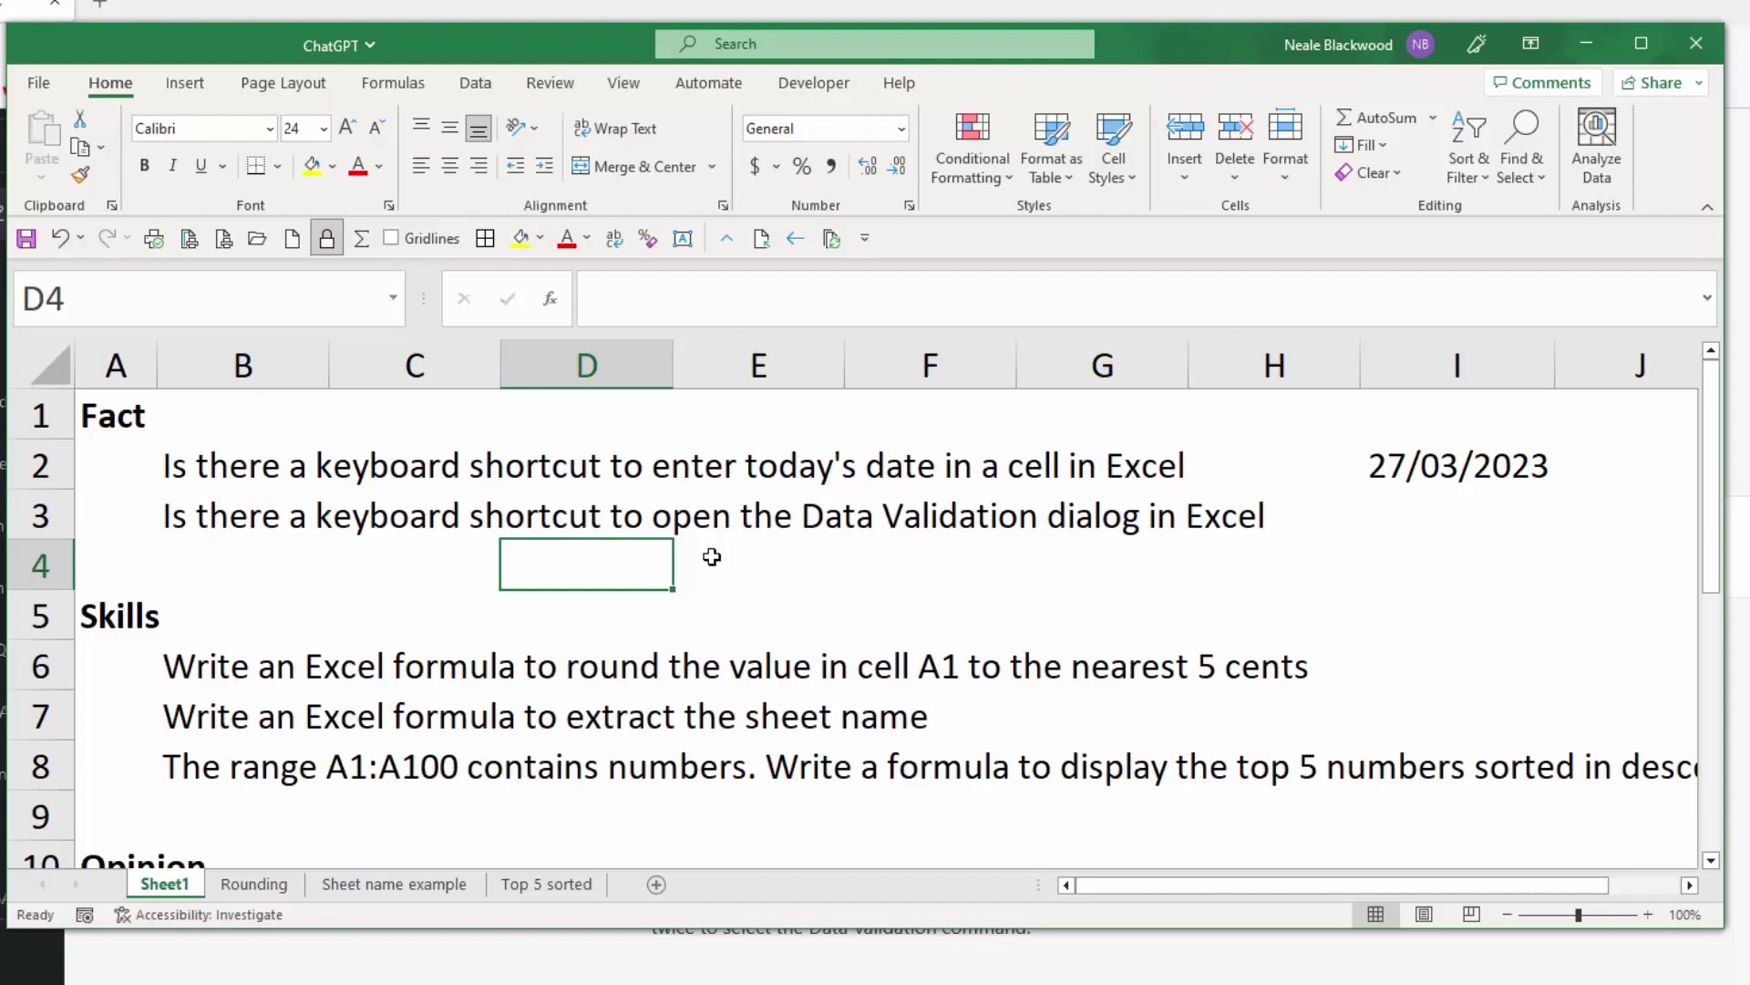
key(alt)
key(d)
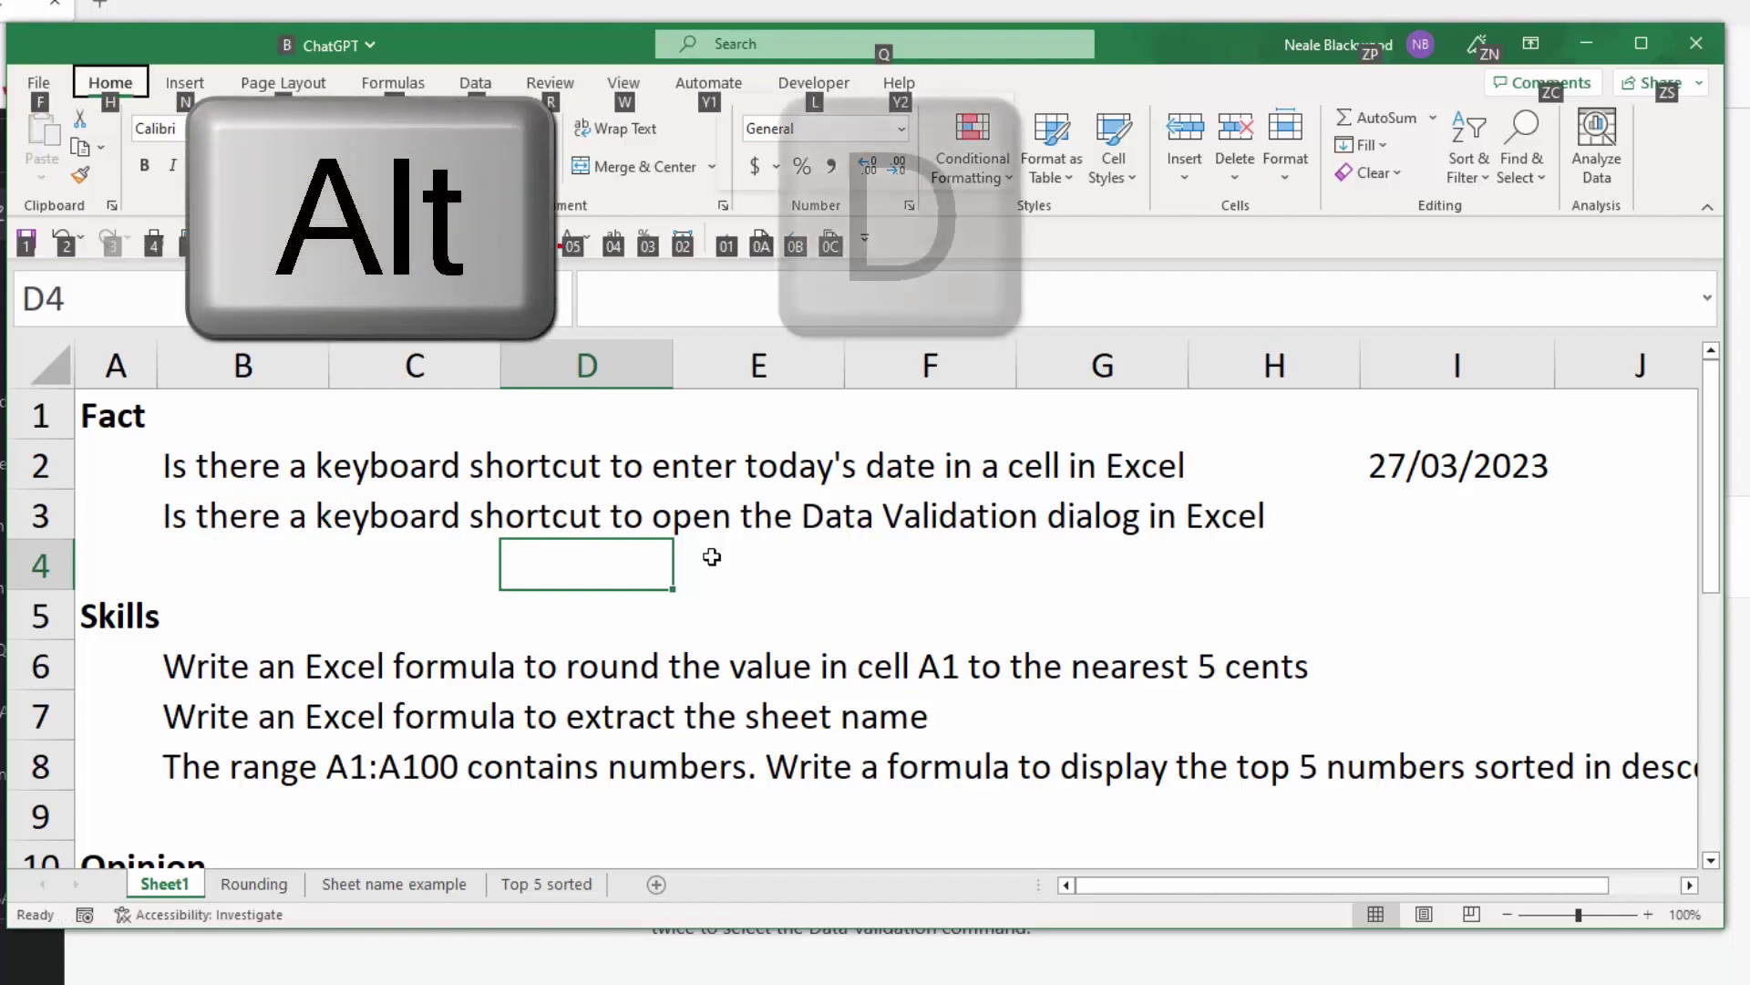
key(l)
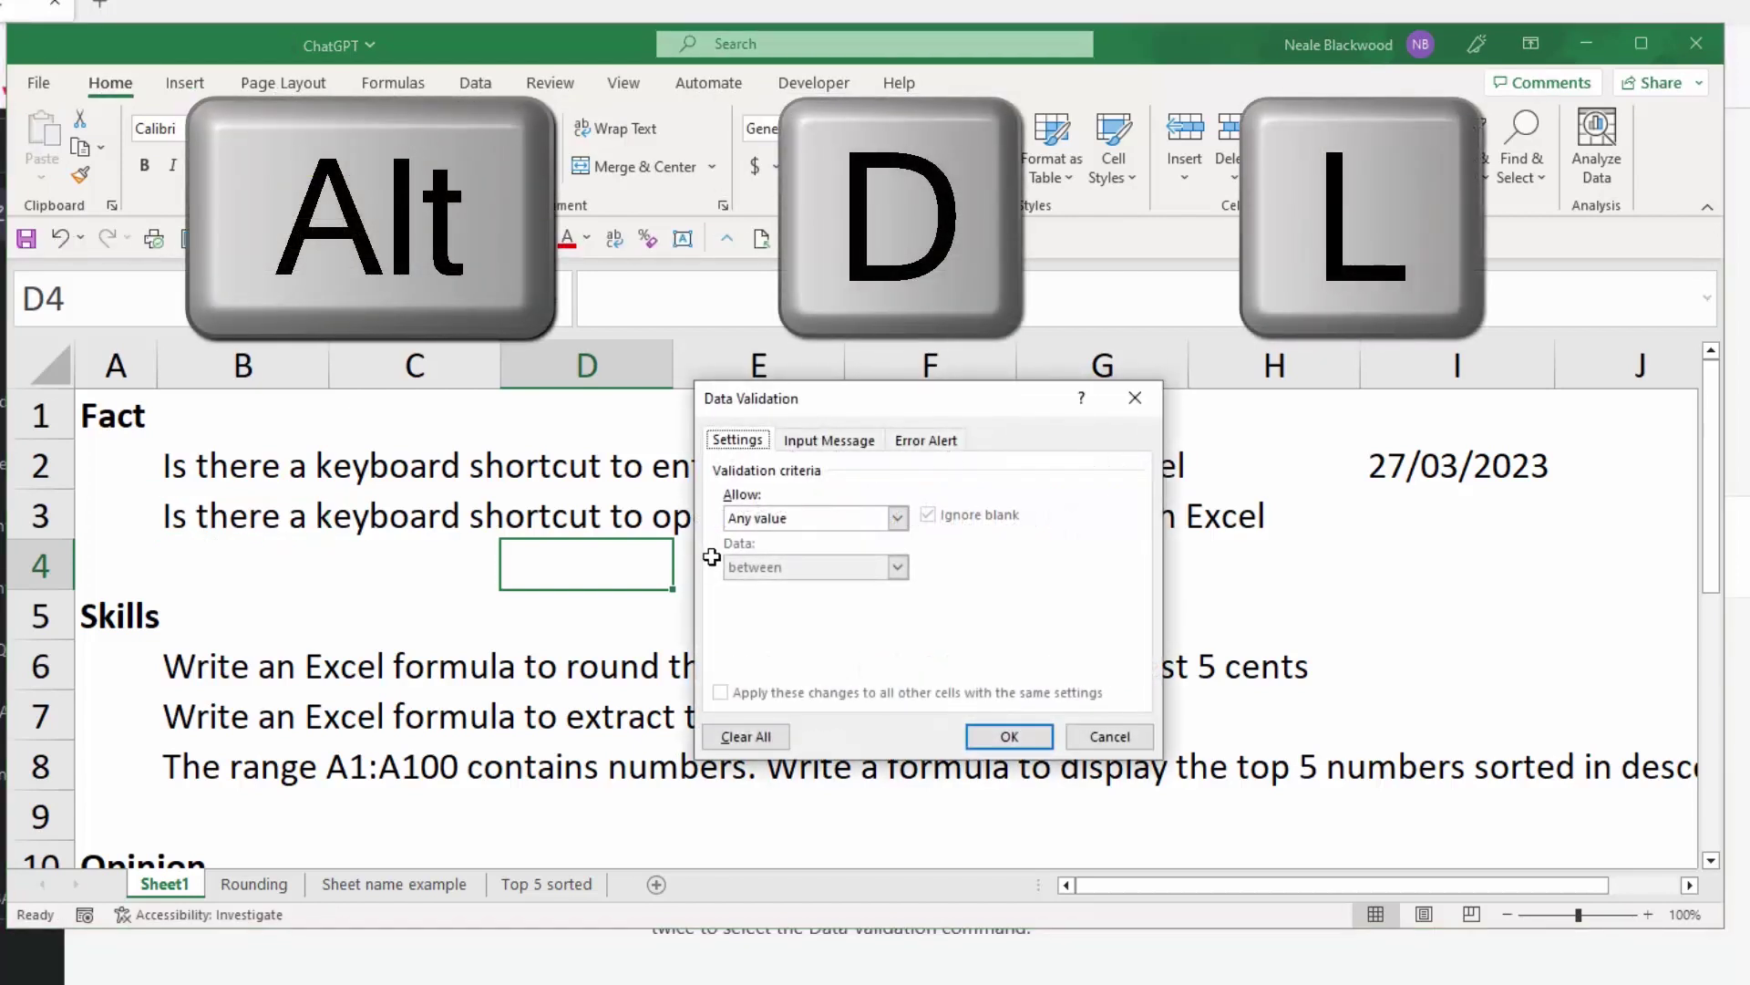
click(1135, 399)
Step: Test ChatGPT's alternative way of opening Data Validation on cell D4 and dismiss the dialog without changes
key(alt)
key(a)
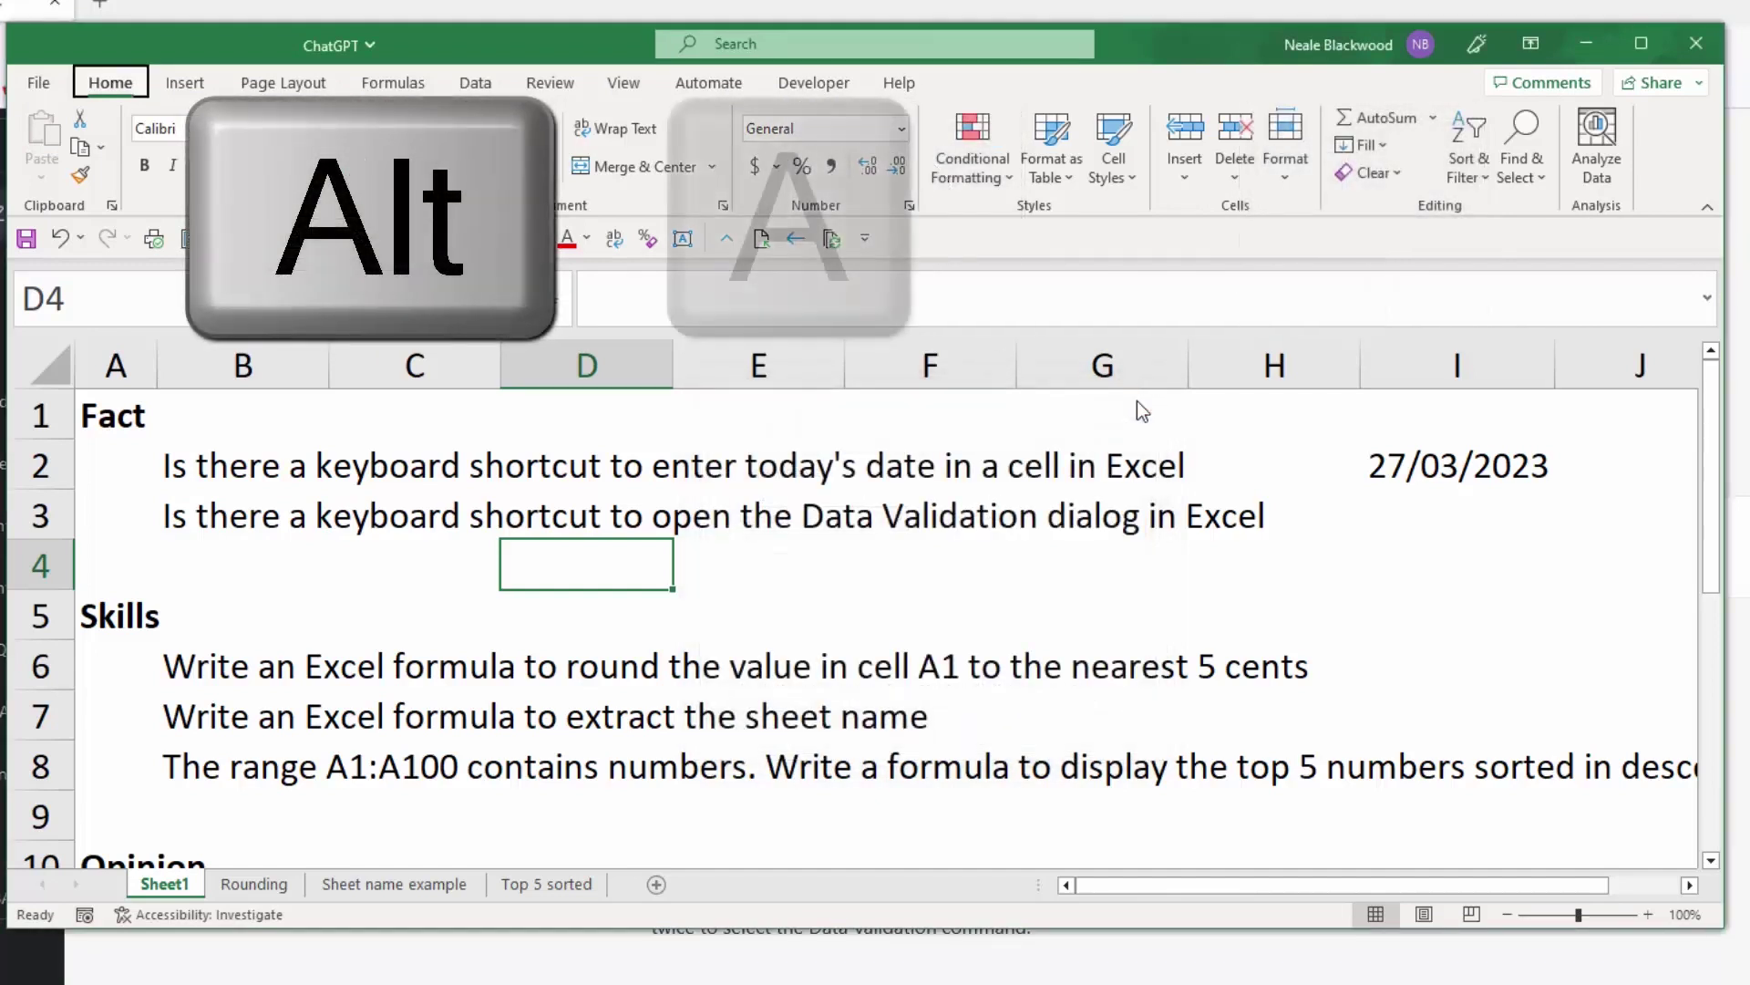
key(v)
key(v)
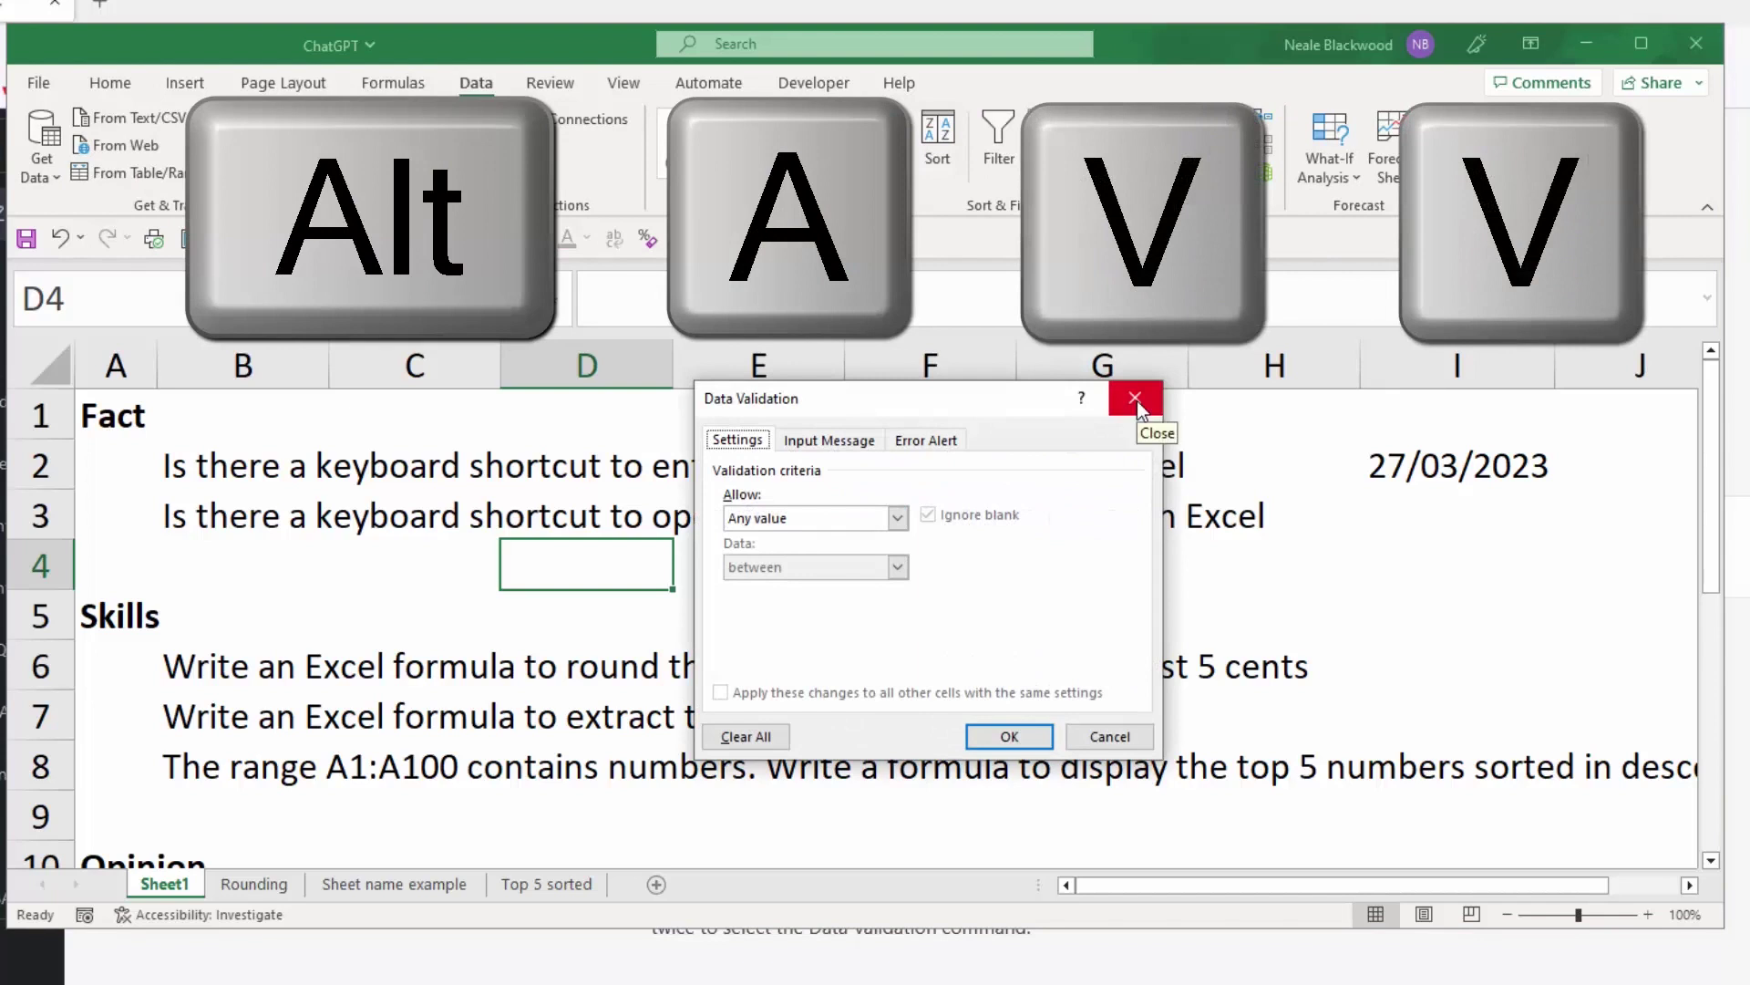
click(1135, 398)
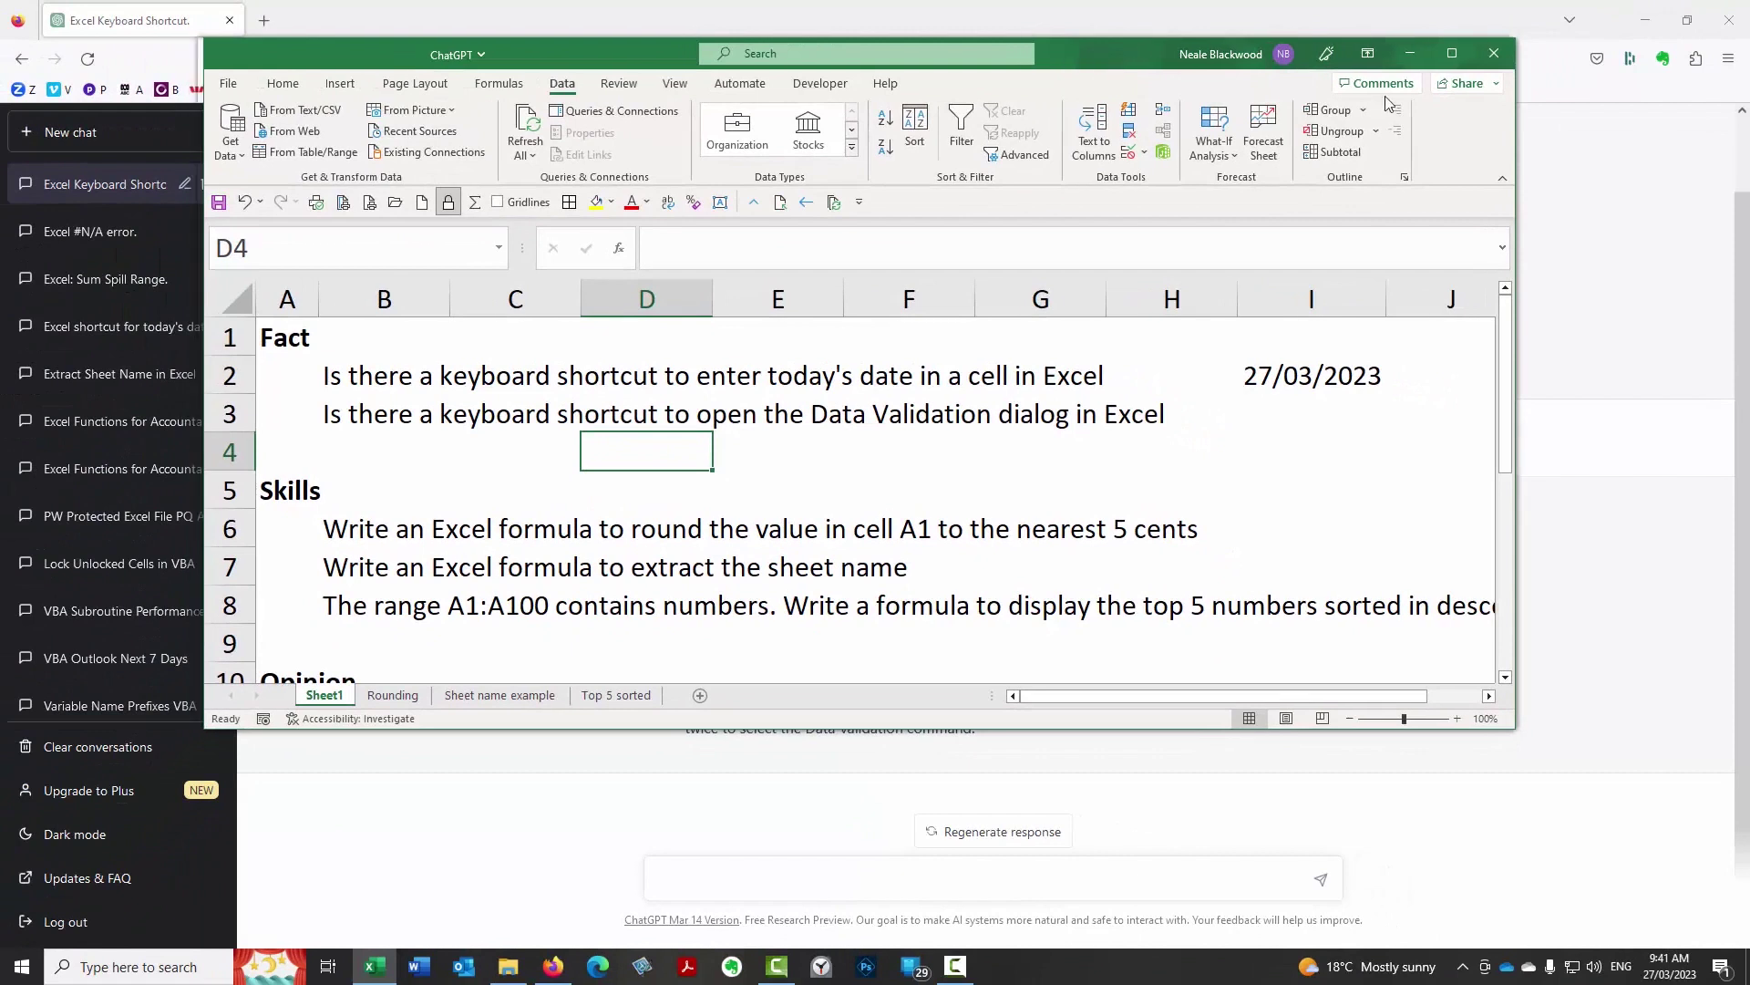
Step: Switch to ChatGPT and submit the question from B6, "Write an Excel formula to round the value in cell A1 to the nearest 5 cents"
click(1410, 53)
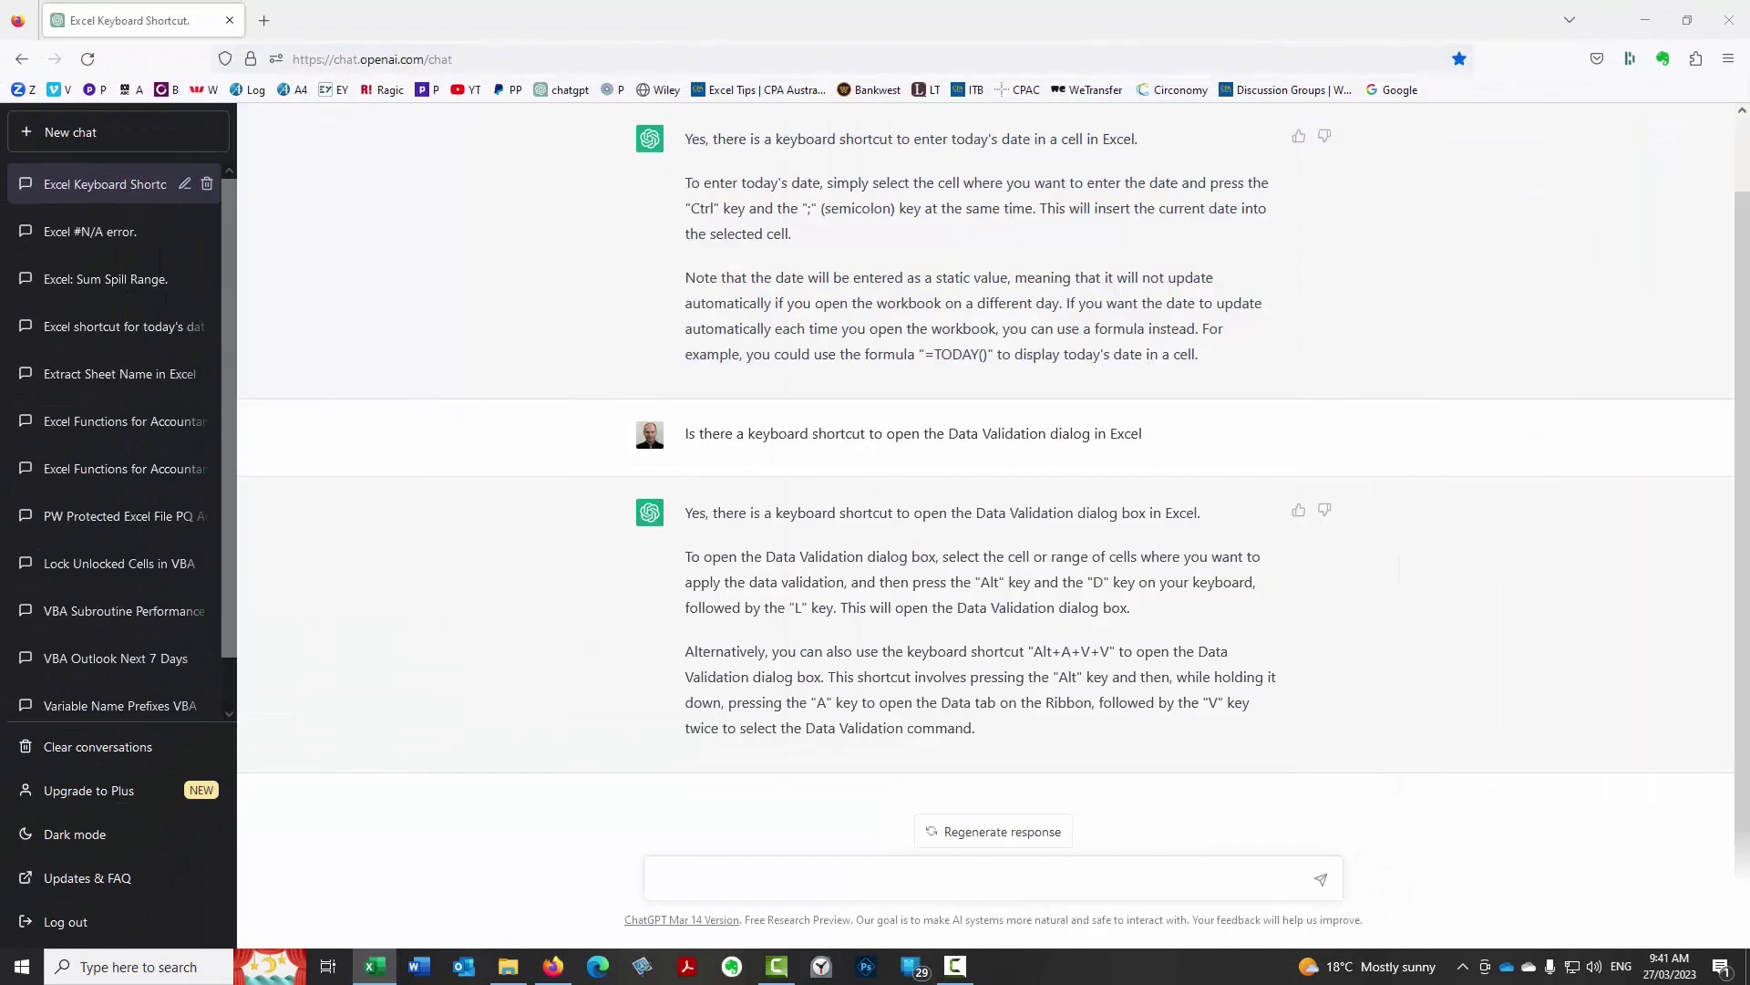
click(840, 880)
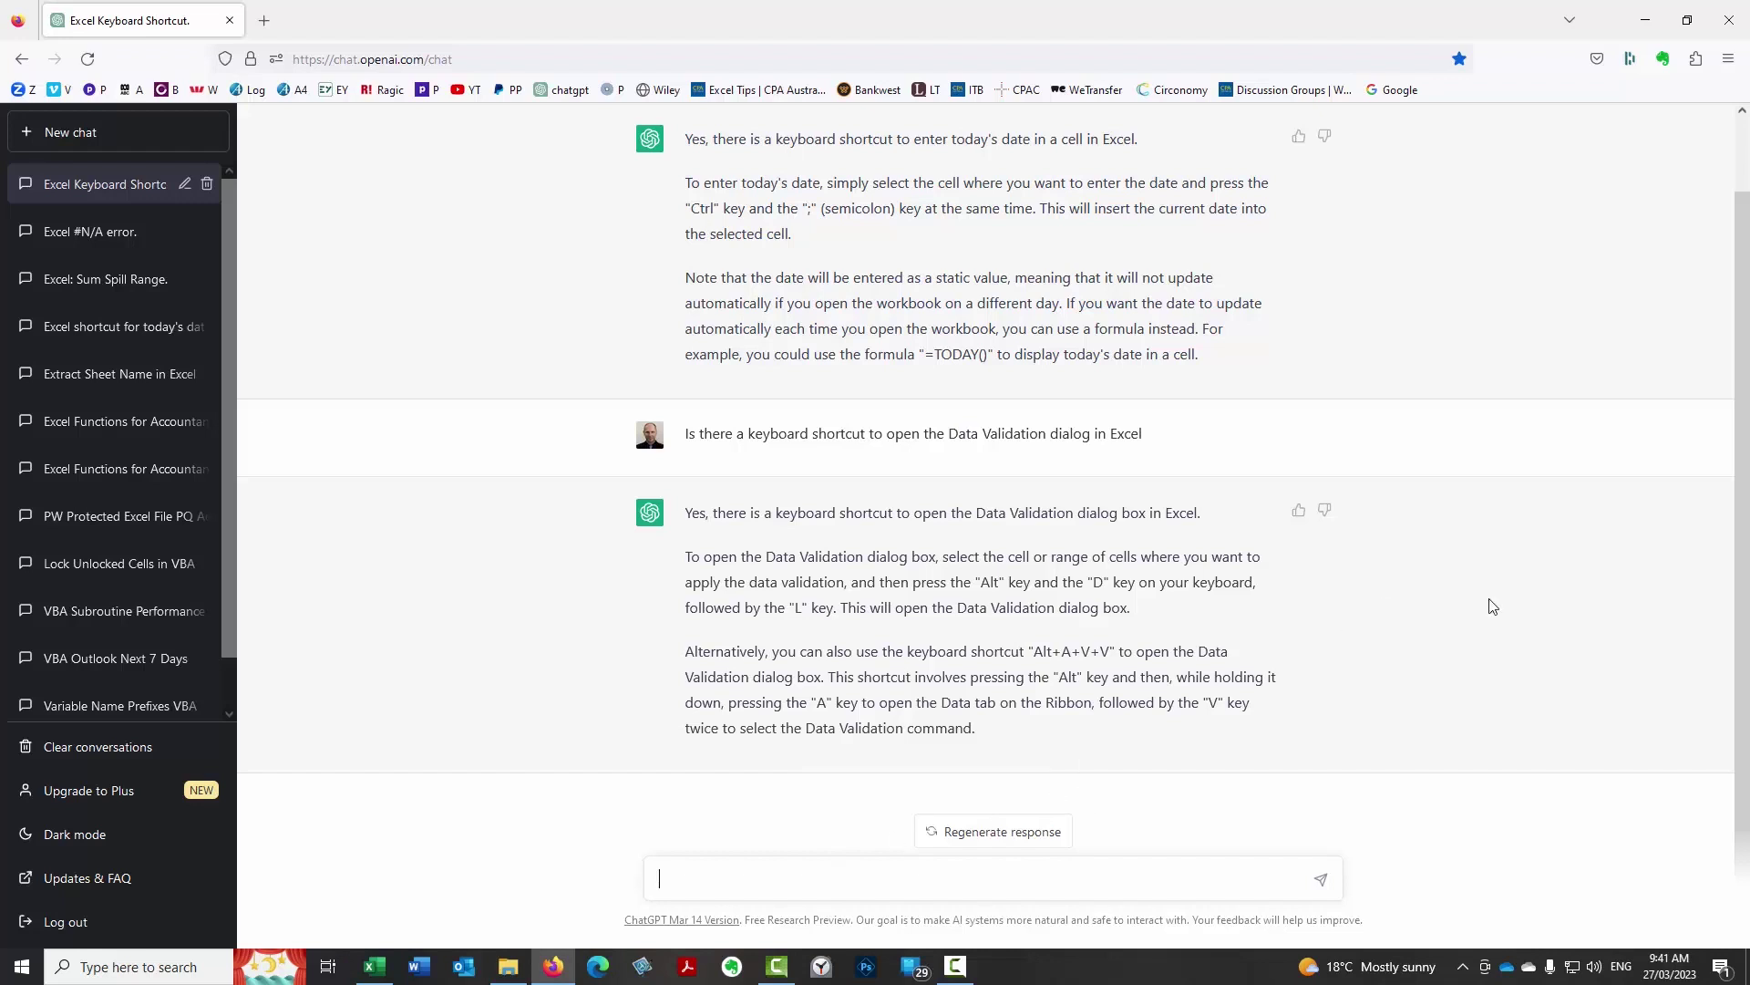
key(alt+Tab)
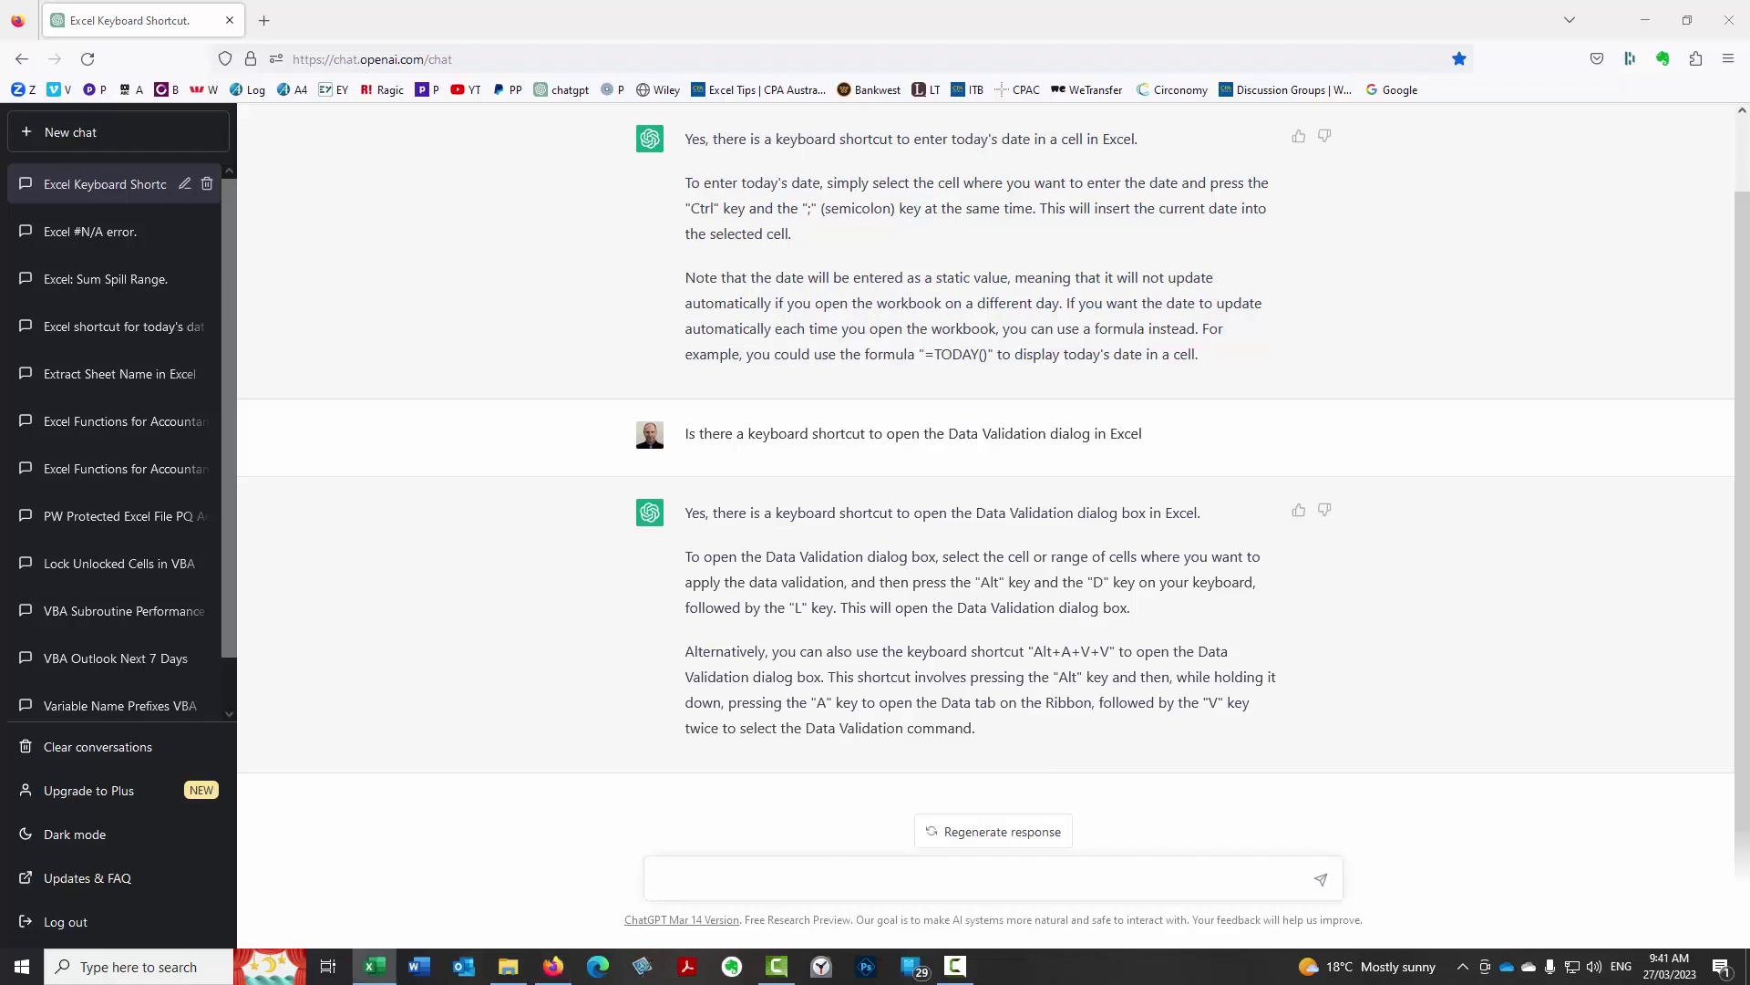
click(935, 880)
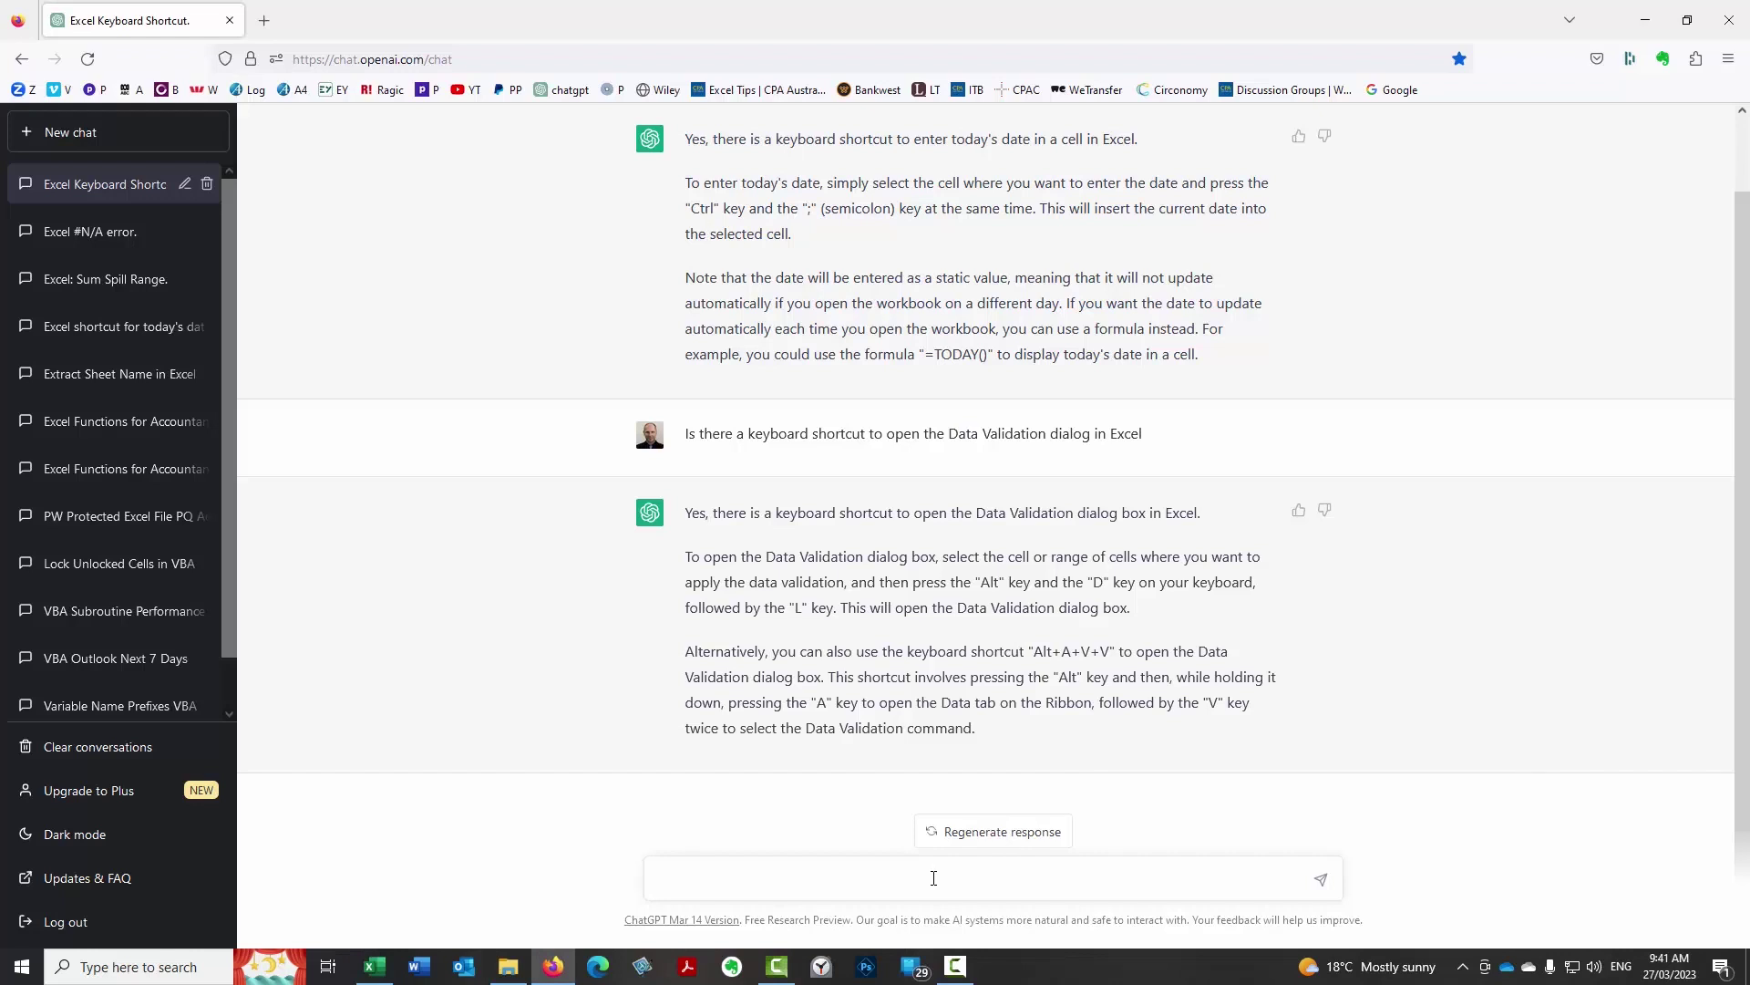
key(ctrl+v)
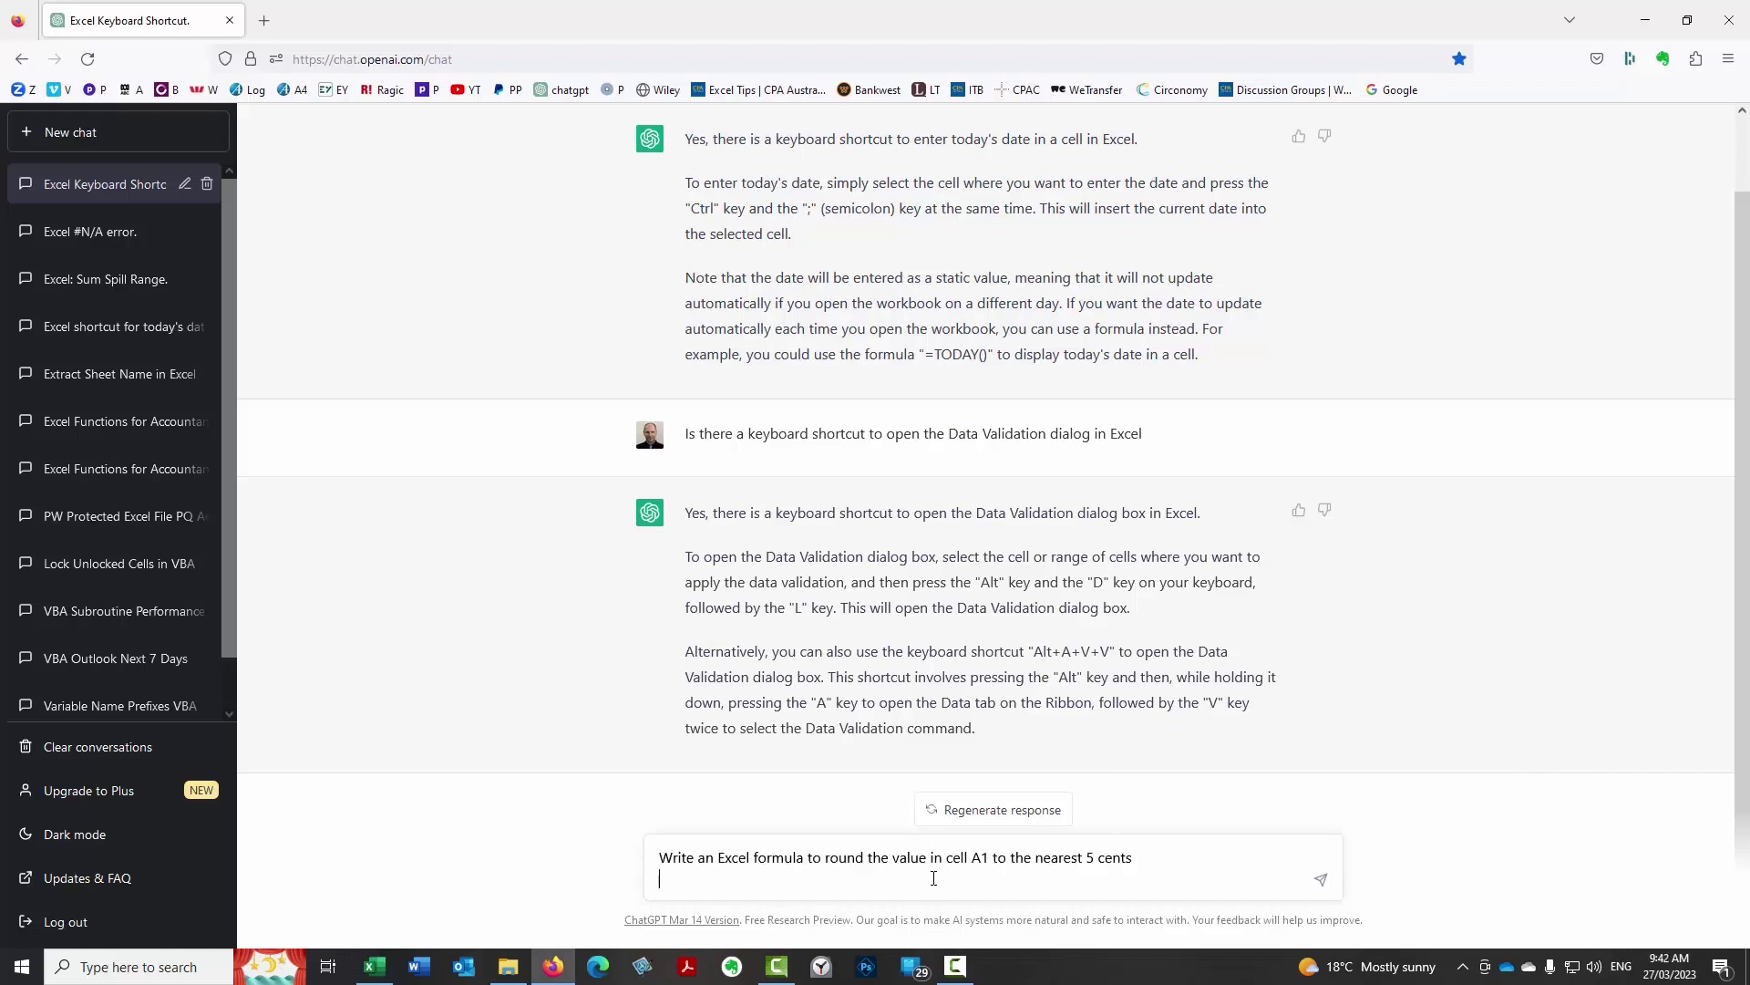
key(Return)
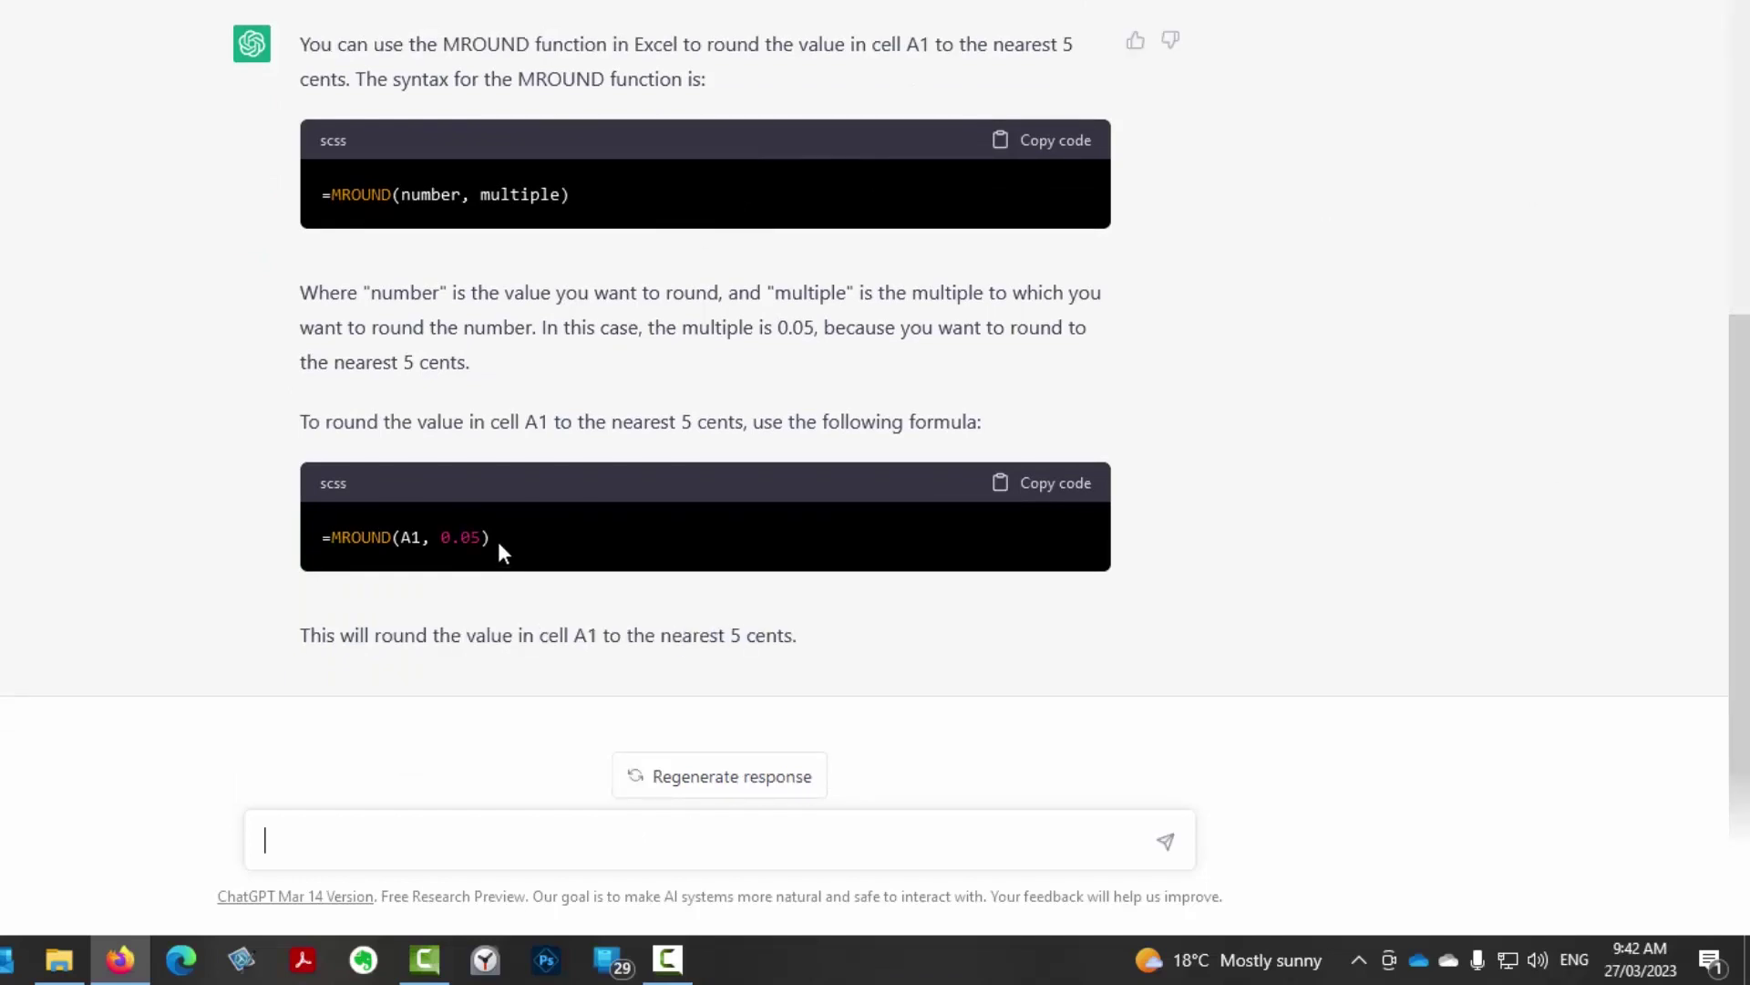
Step: Copy the formula =MROUND(A1, 0.05) from ChatGPT's answer into cell B1 of the Rounding sheet in Excel
drag(492, 537, 351, 537)
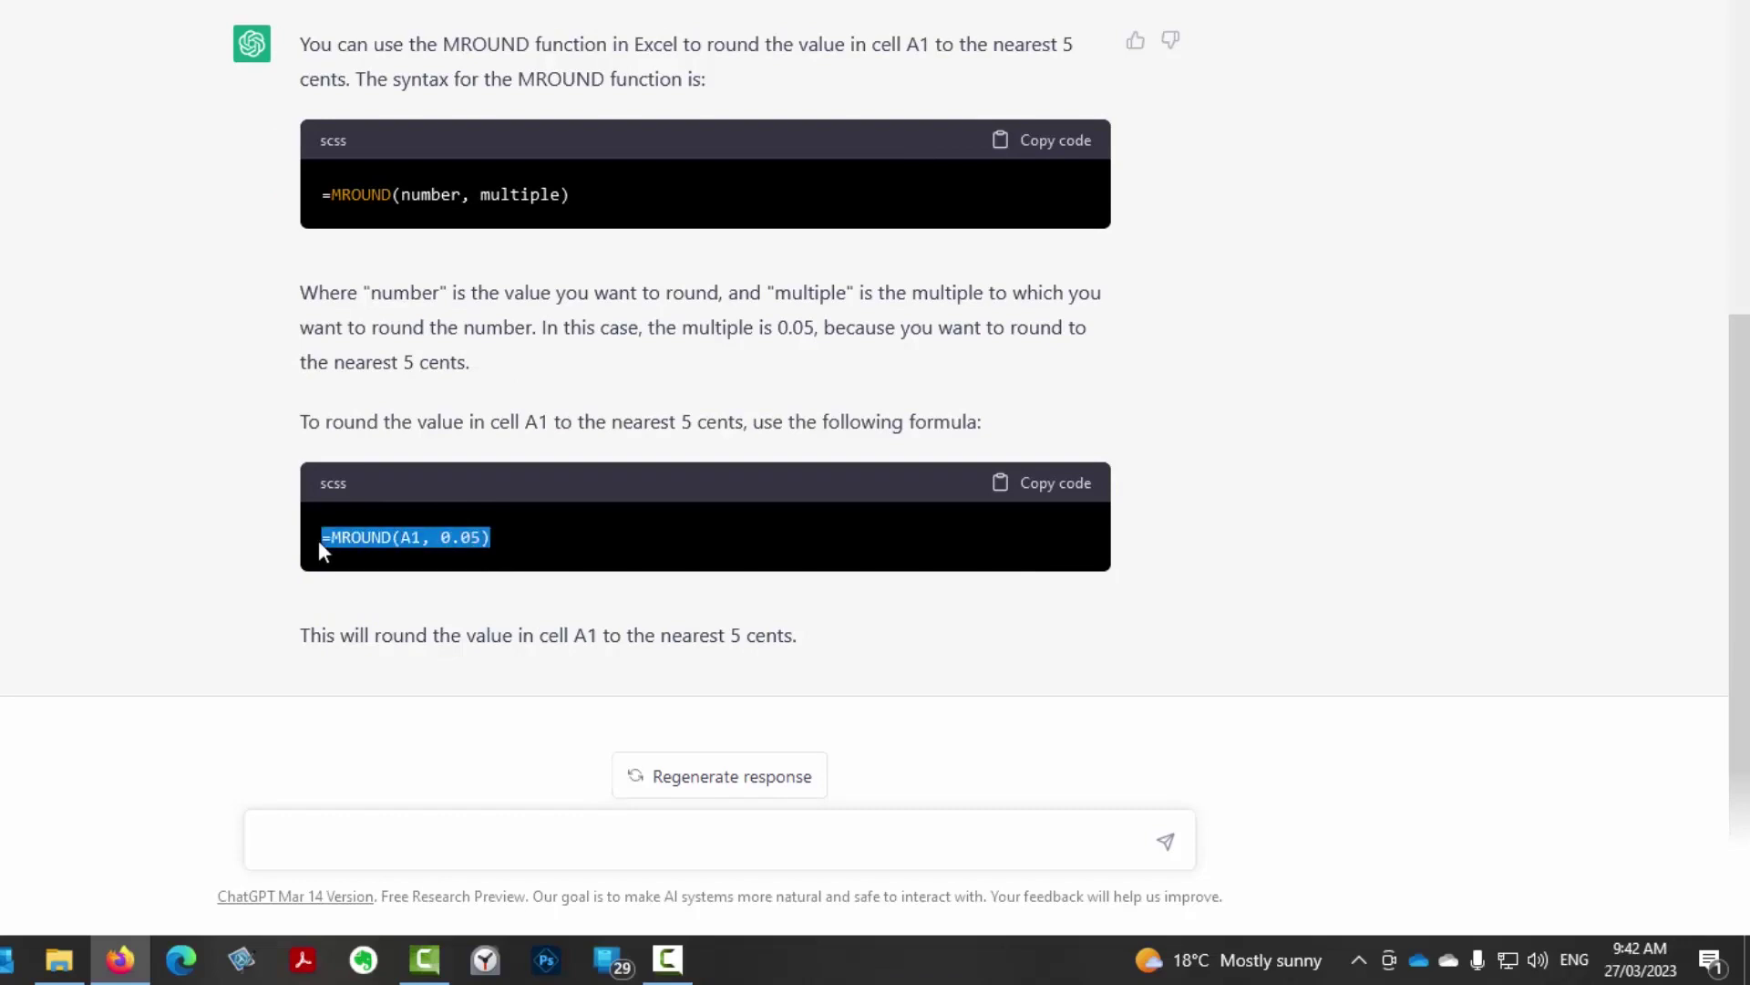
drag(1749, 2, 137, 2)
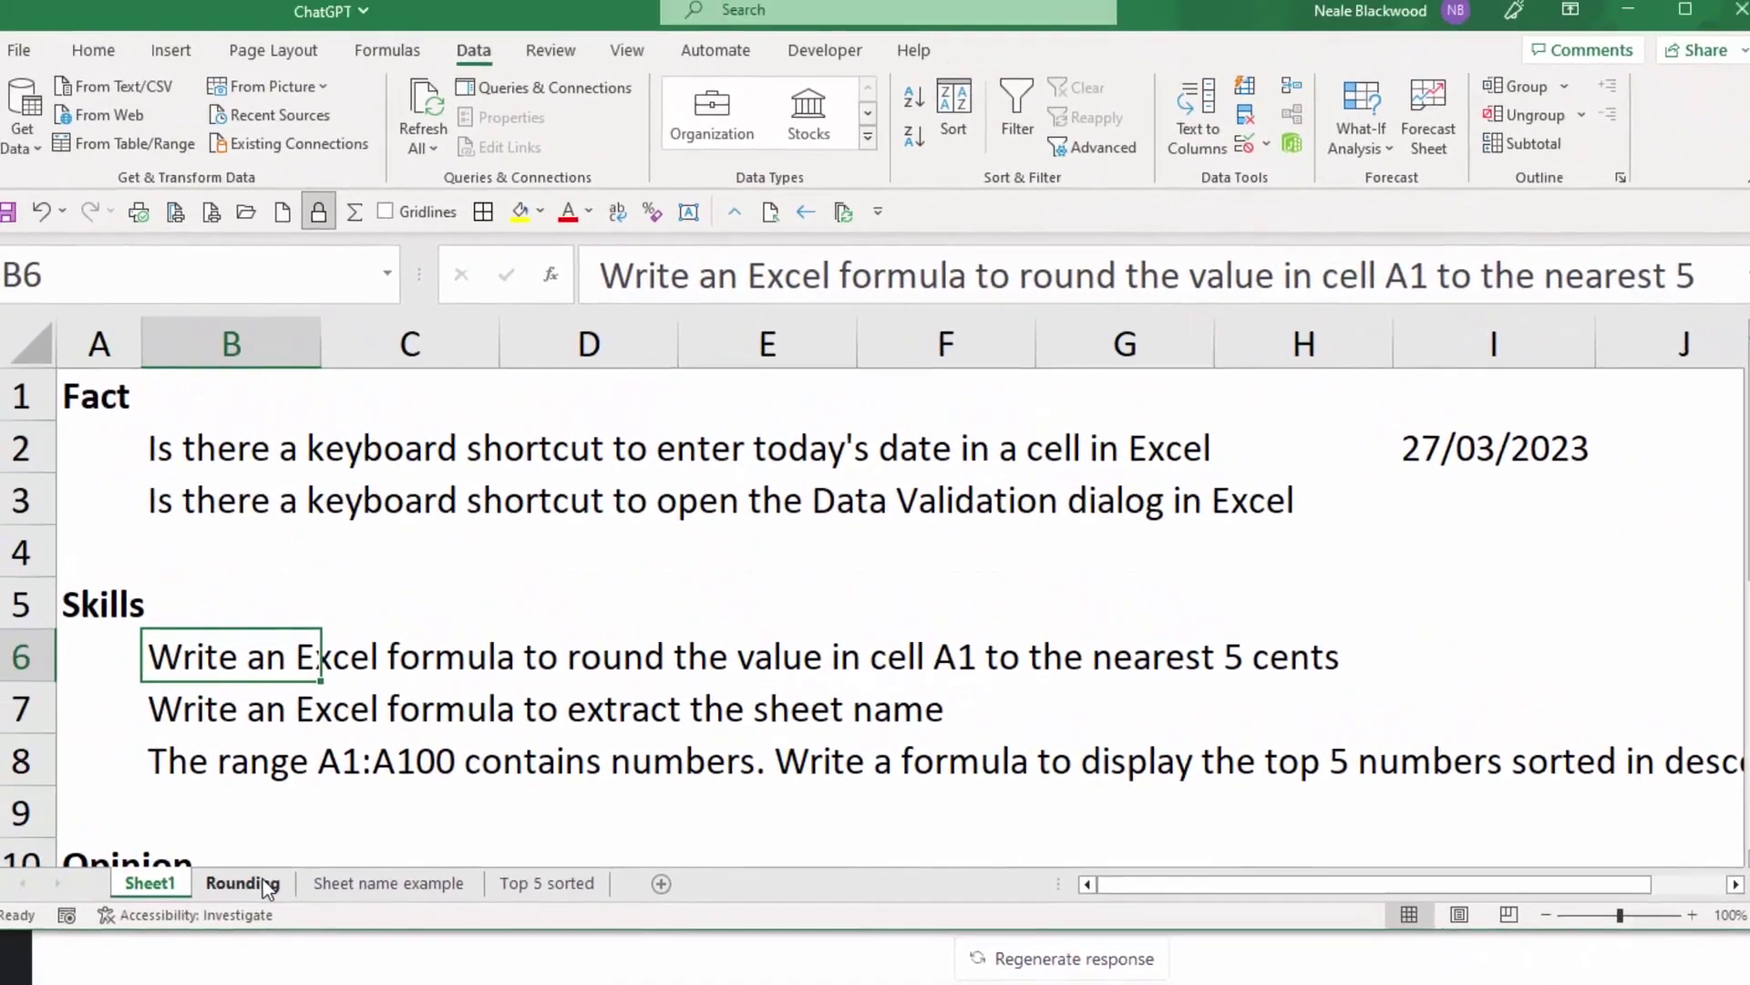
click(265, 882)
click(332, 410)
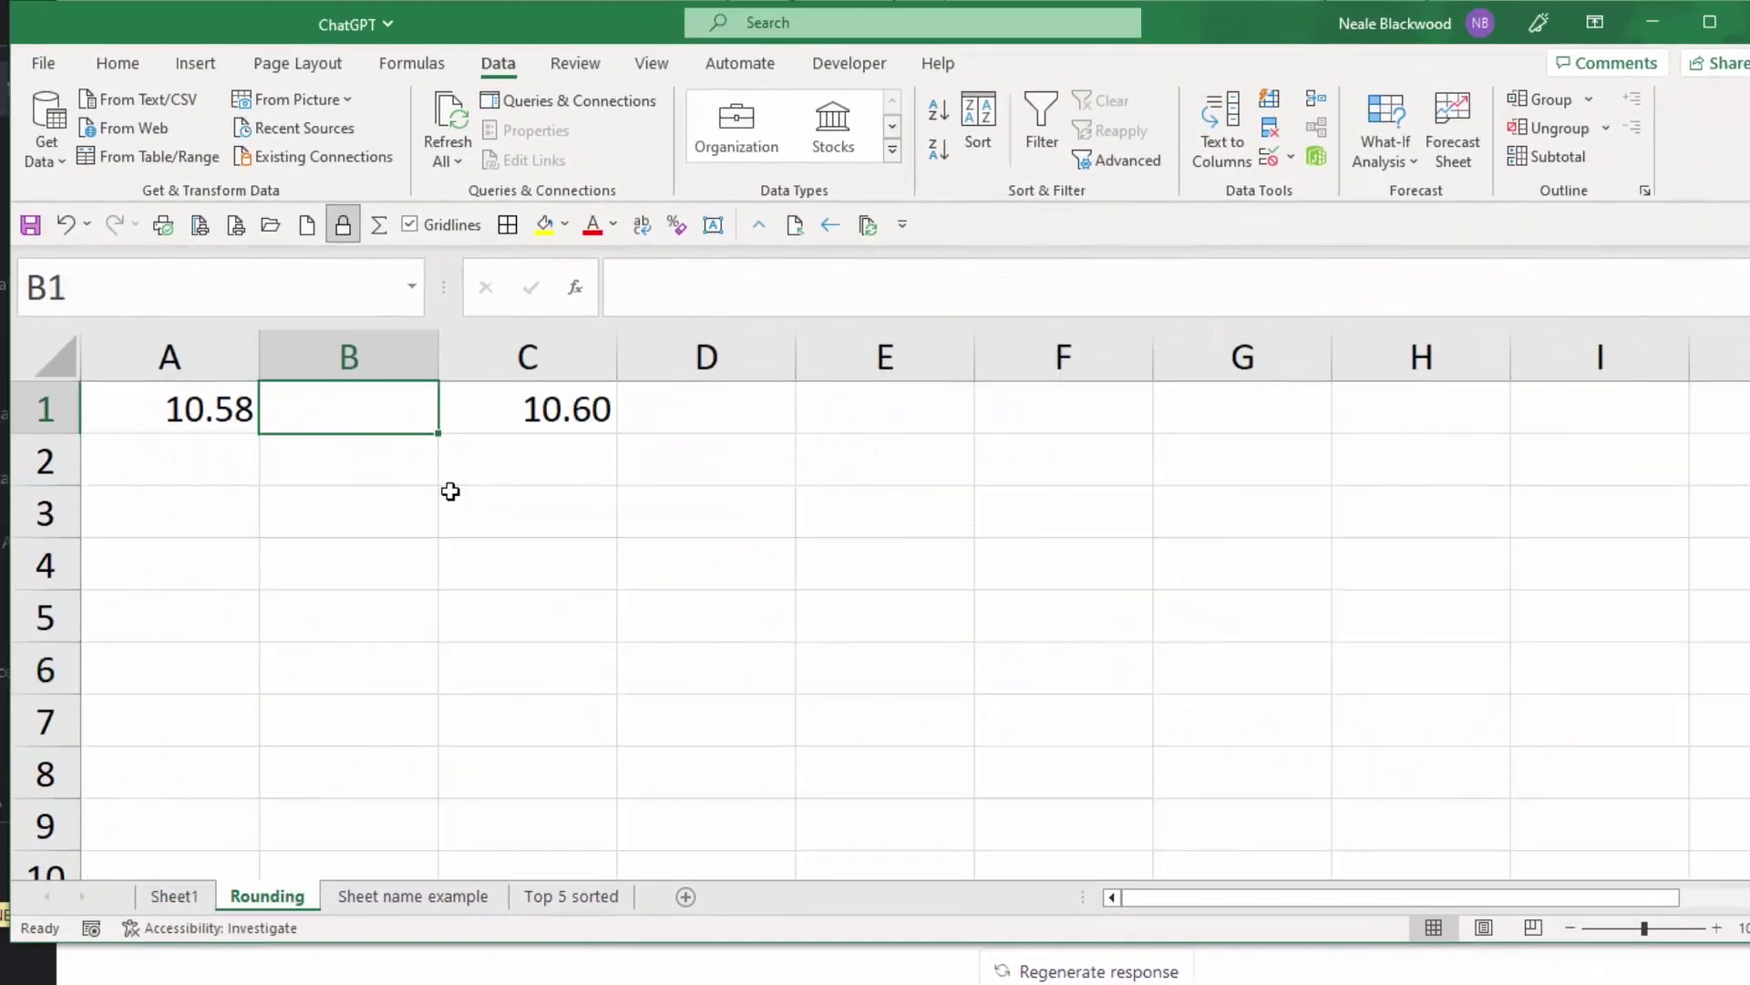
key(ctrl+v)
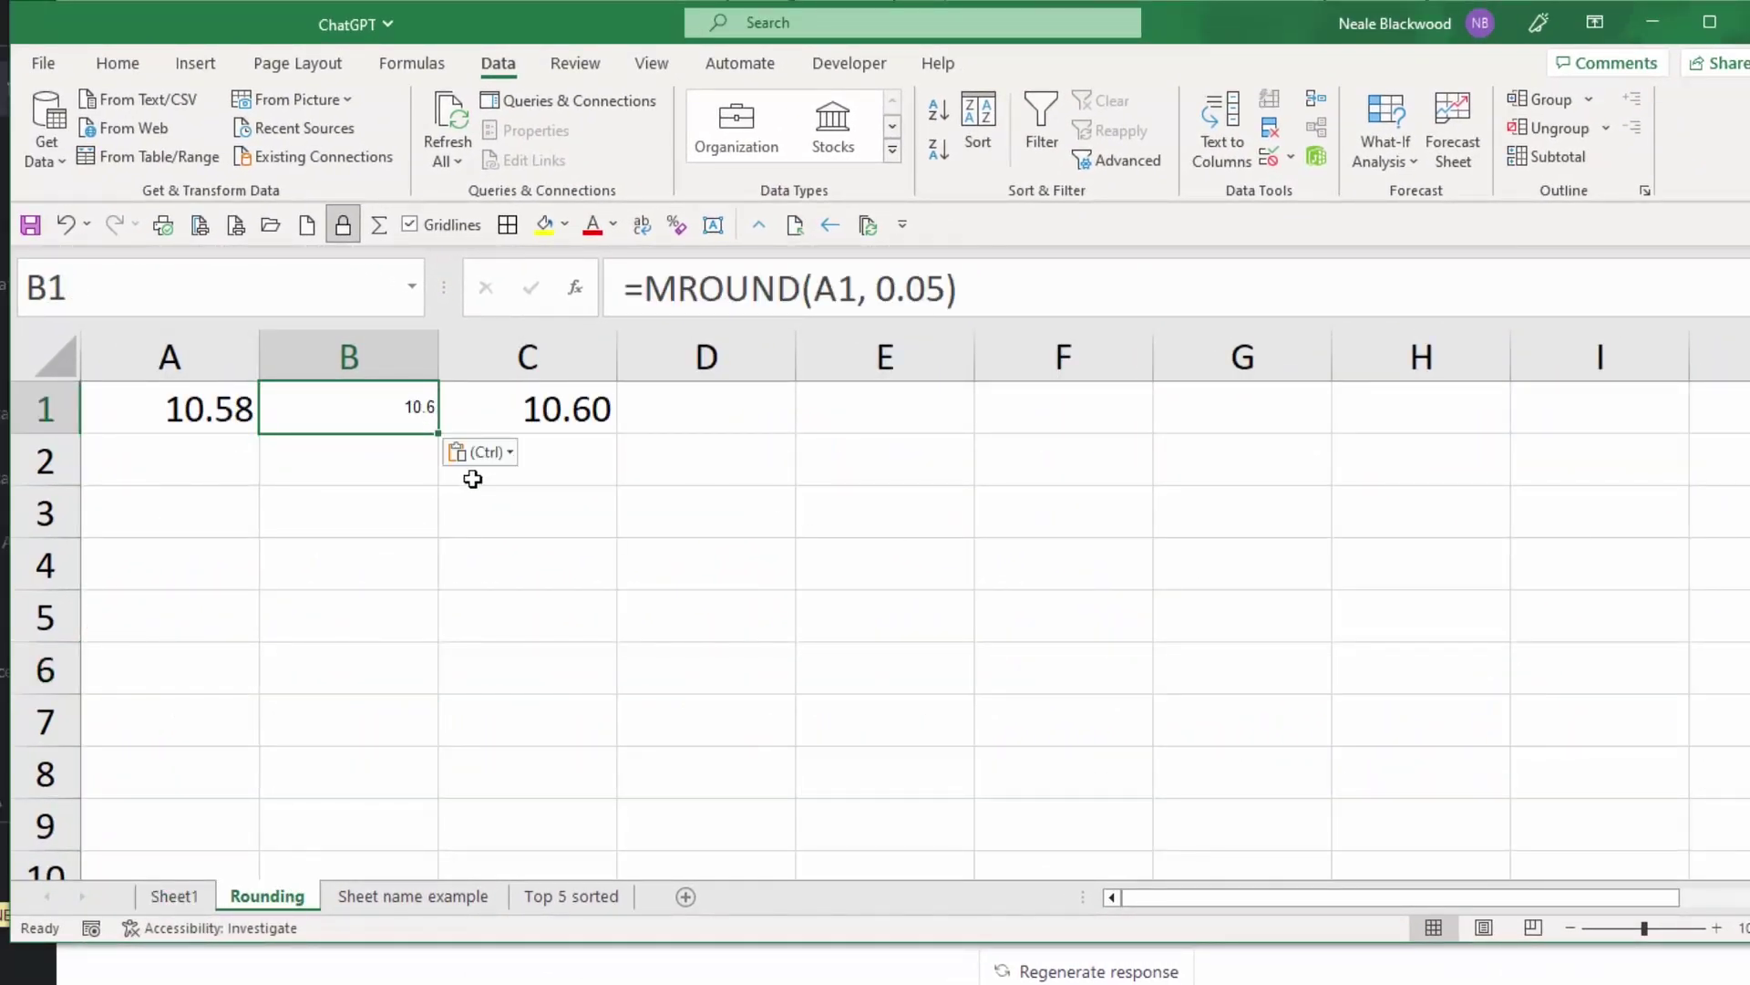
Step: Increase the font size of the MROUND result in cell B1 to 22
click(379, 473)
click(377, 403)
click(118, 63)
click(364, 111)
click(364, 111)
click(364, 112)
click(364, 112)
click(363, 111)
click(364, 112)
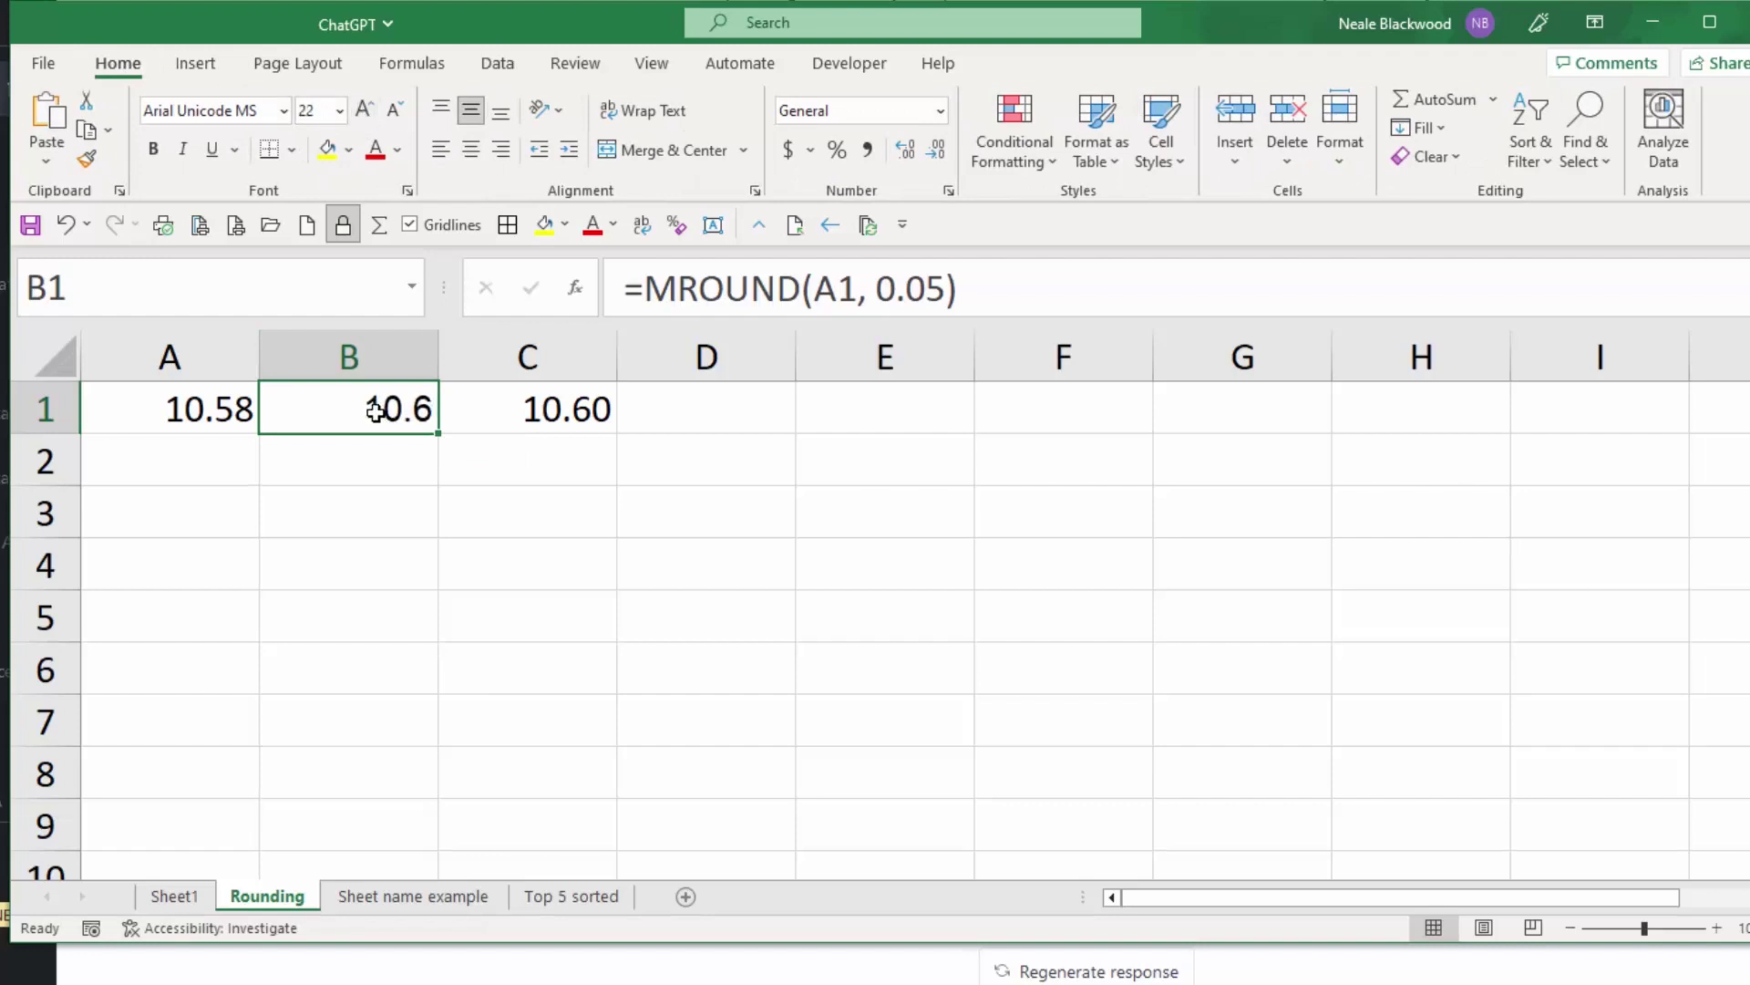
Step: Compare the ROUND formula in cell C1 with the MROUND formula in B1, examining its parts without changing it
click(554, 409)
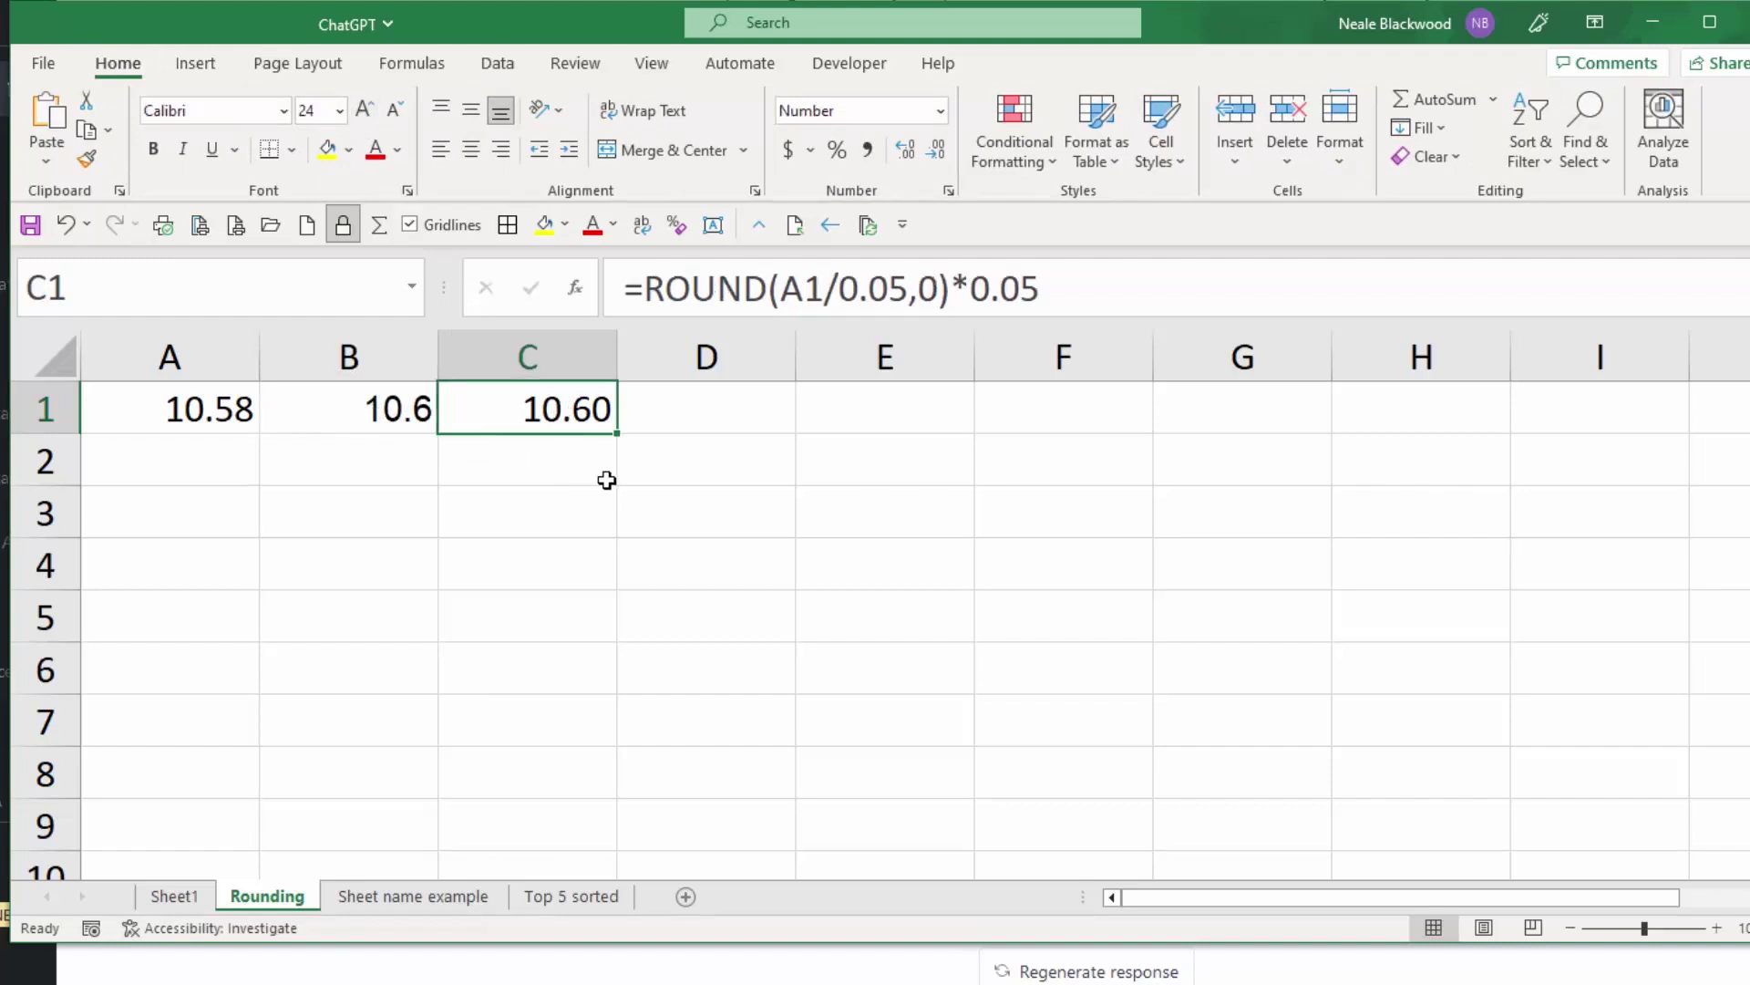
click(344, 396)
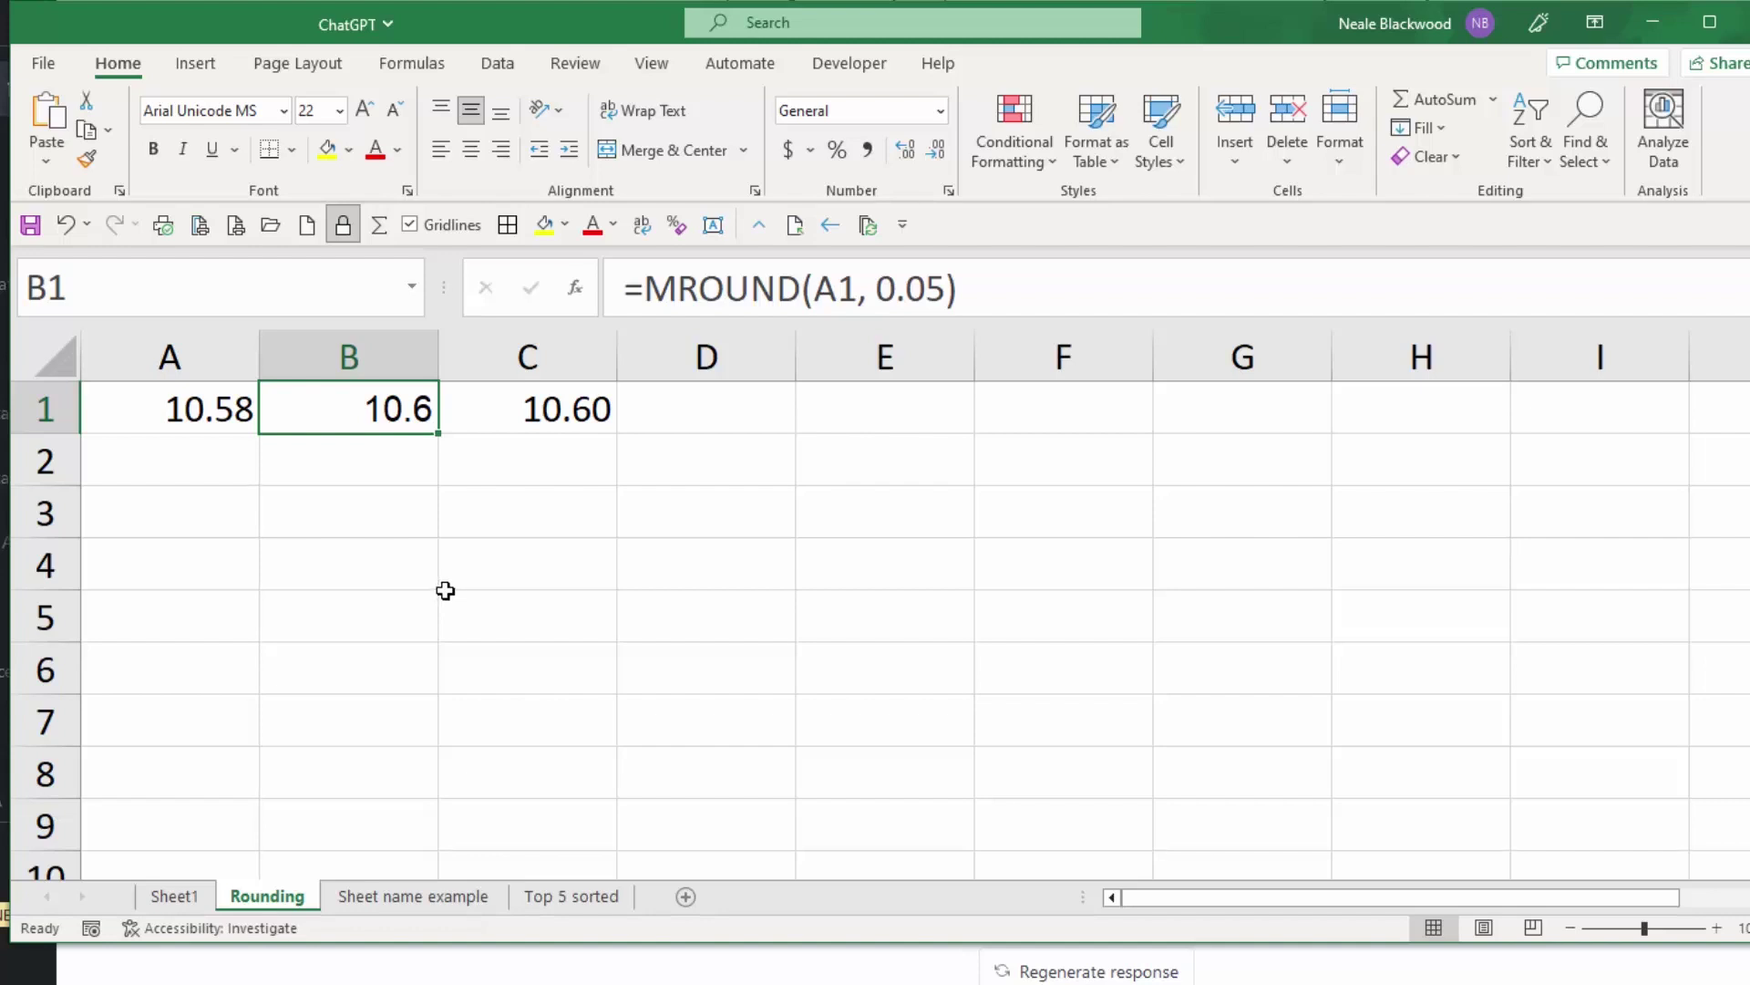
click(558, 406)
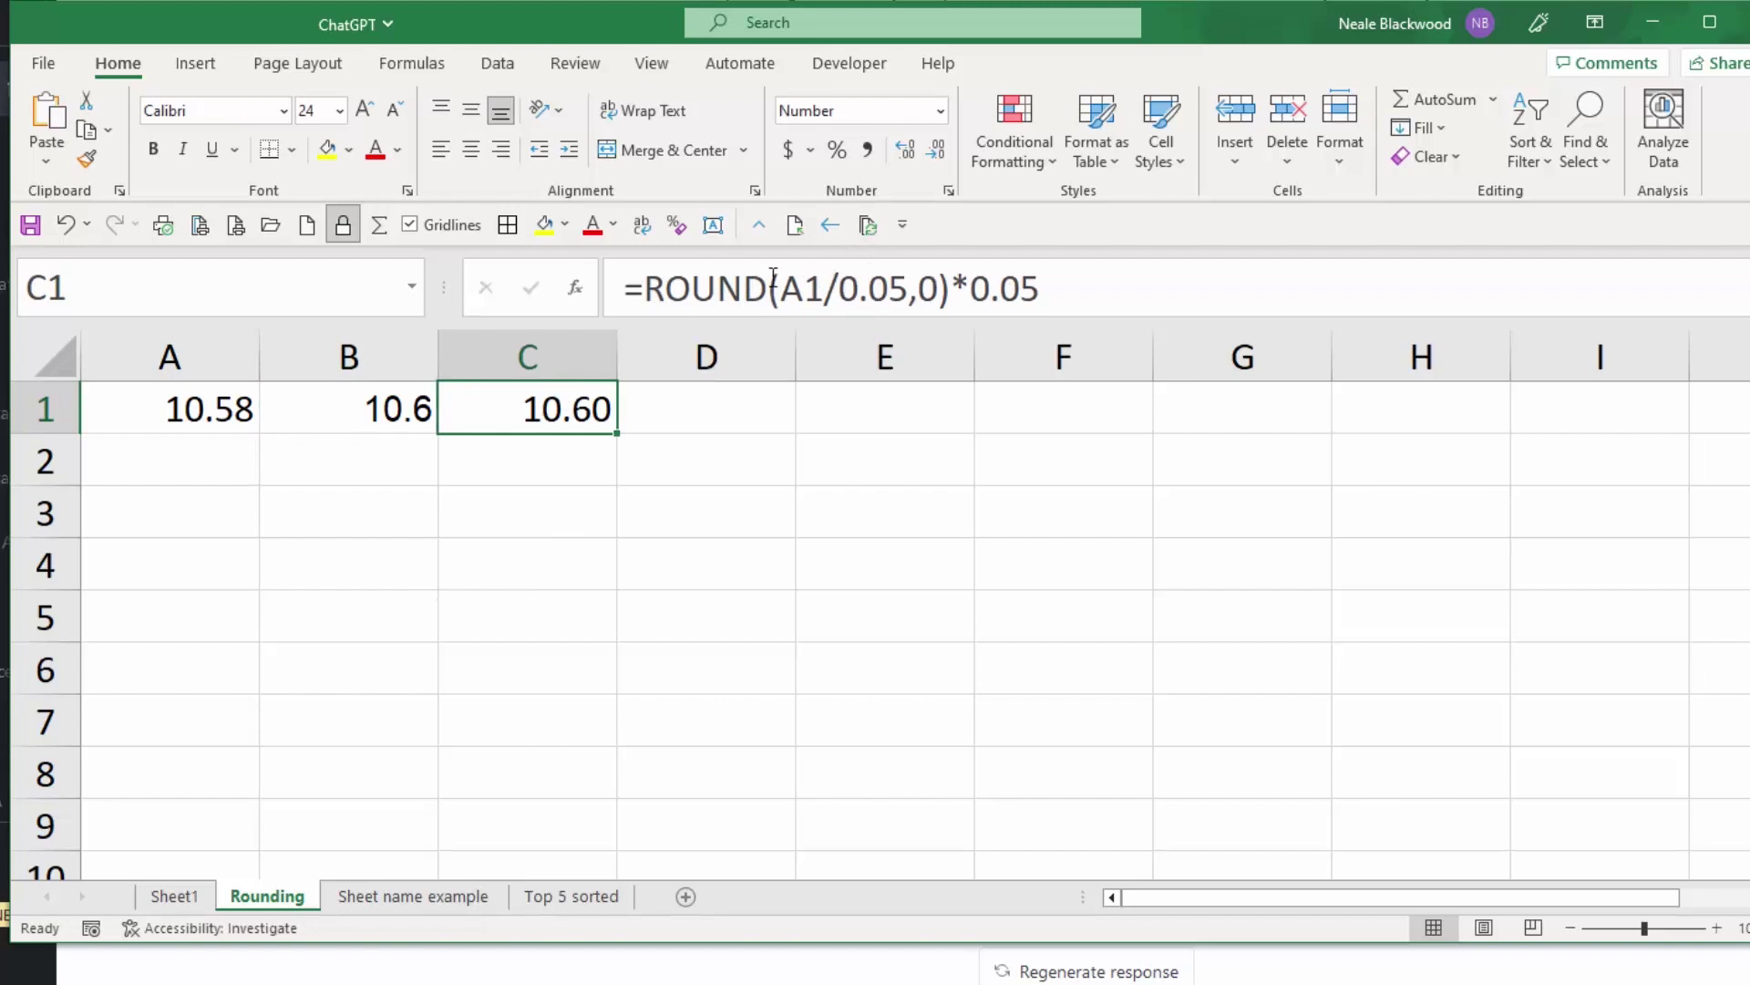
drag(838, 290, 957, 281)
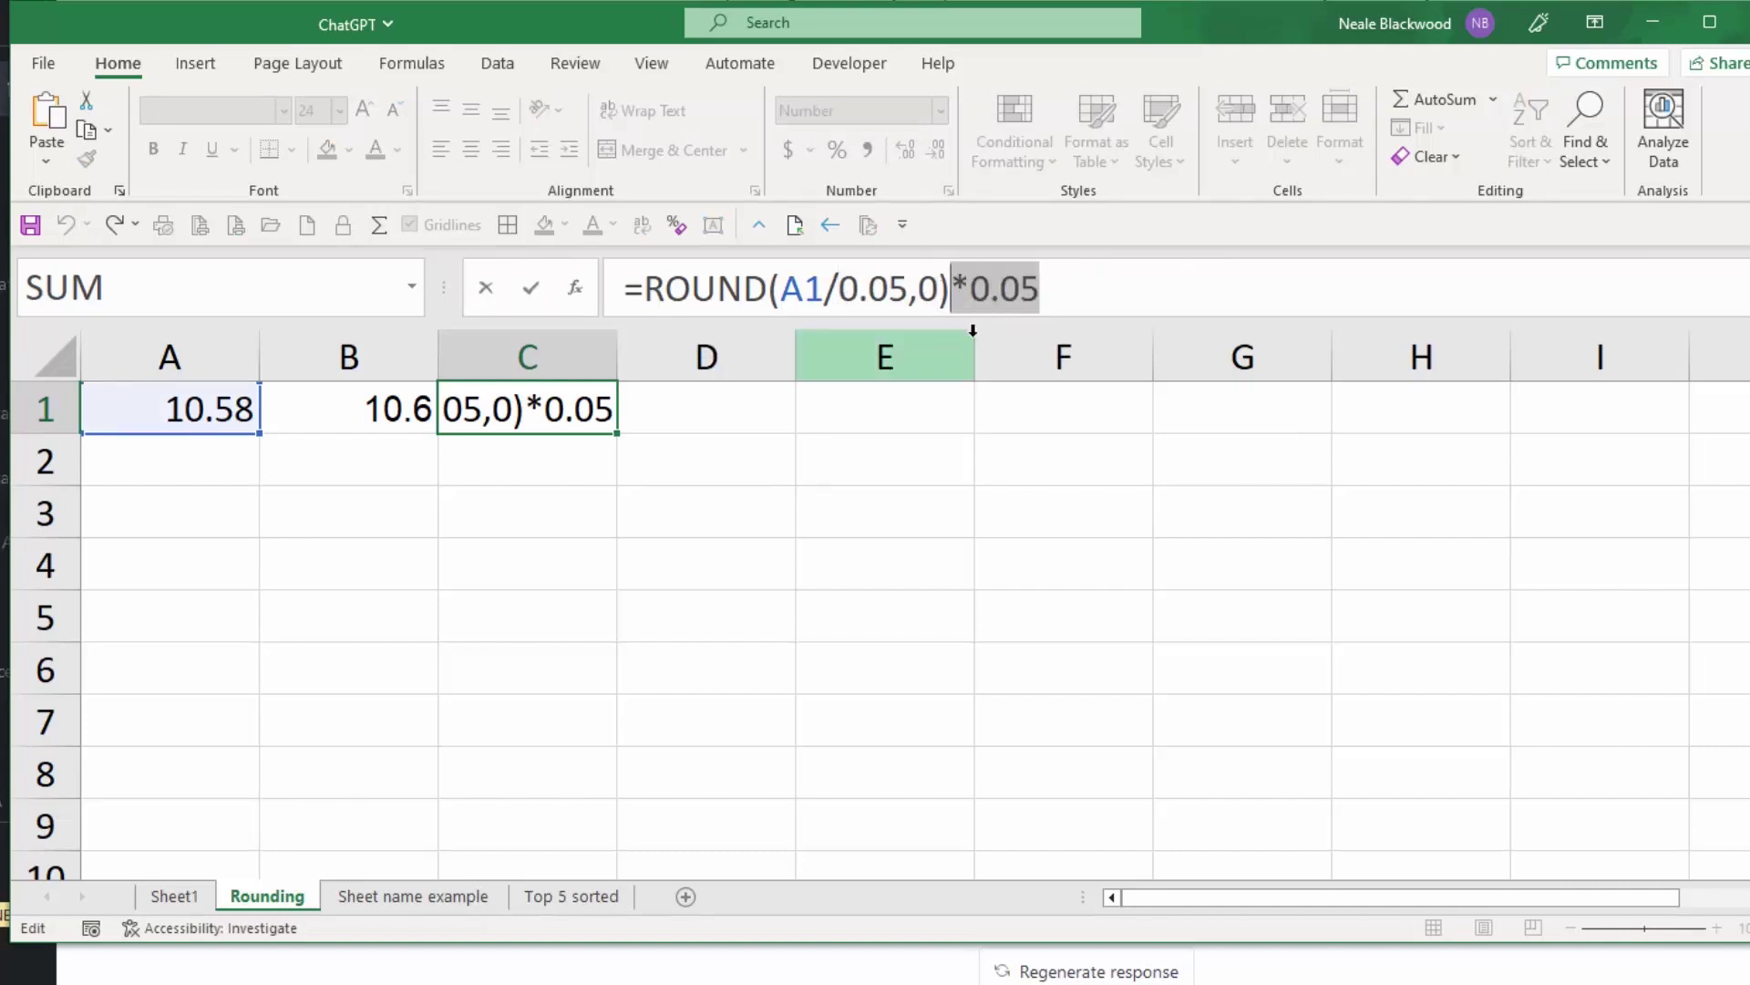
click(1058, 288)
drag(644, 288, 1149, 290)
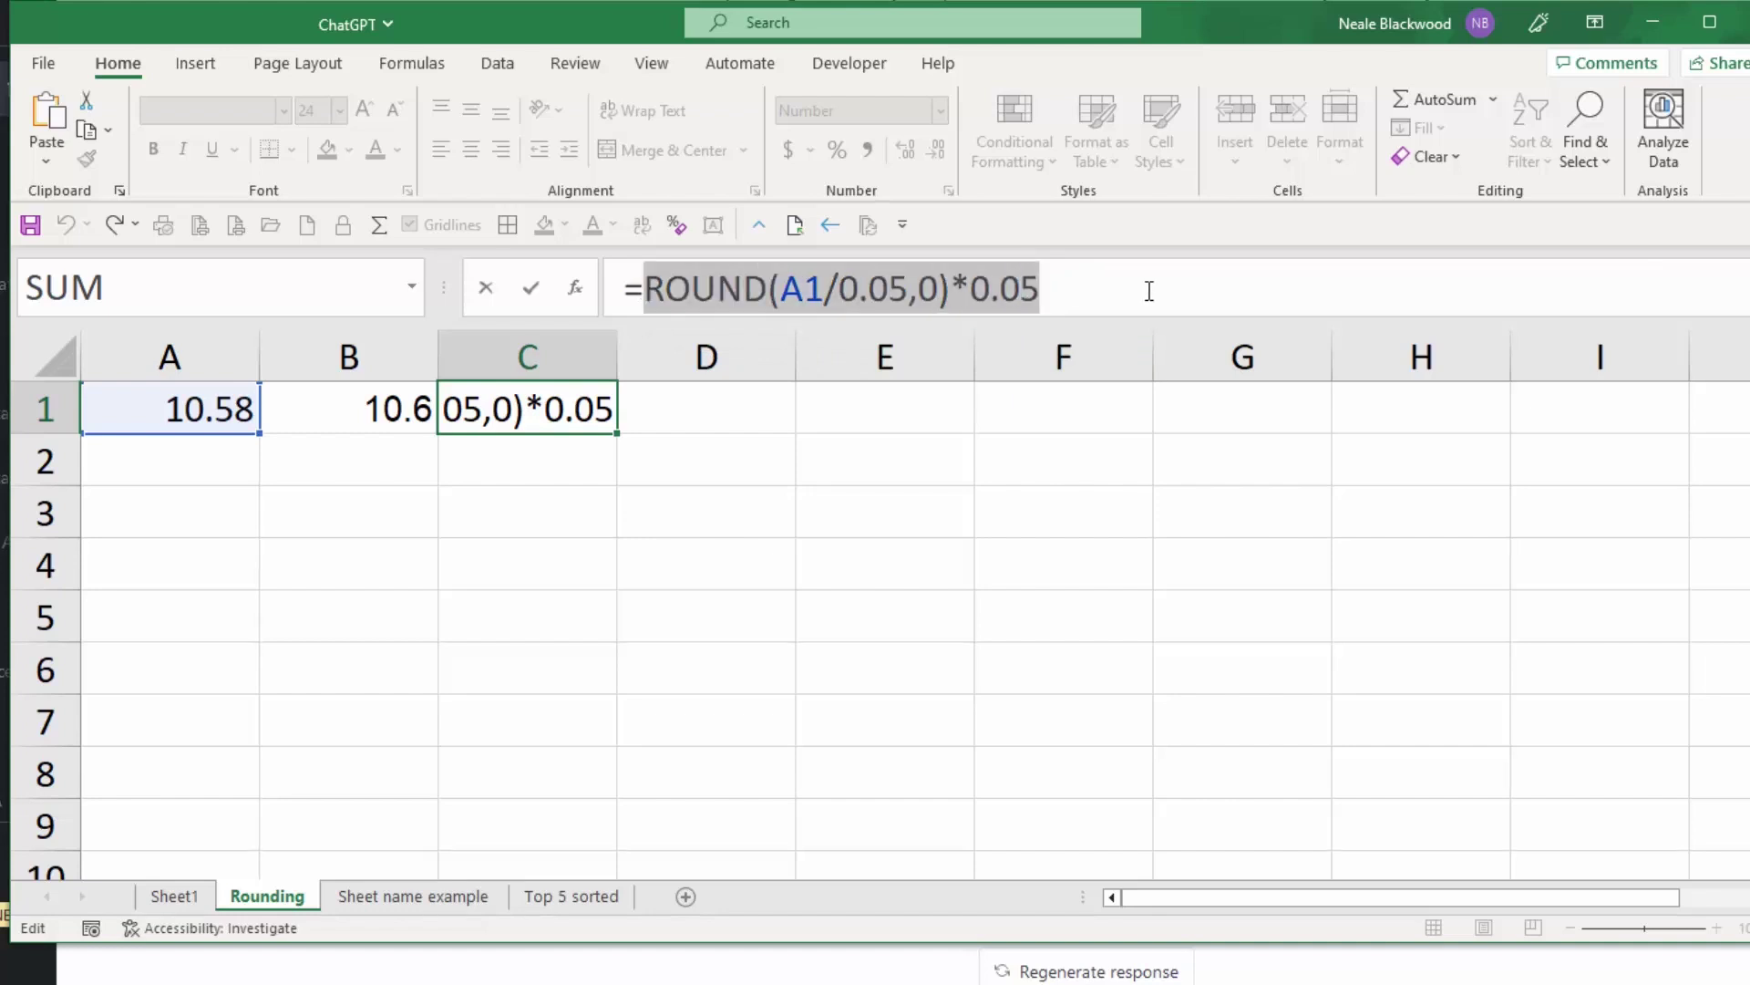
key(Escape)
click(406, 415)
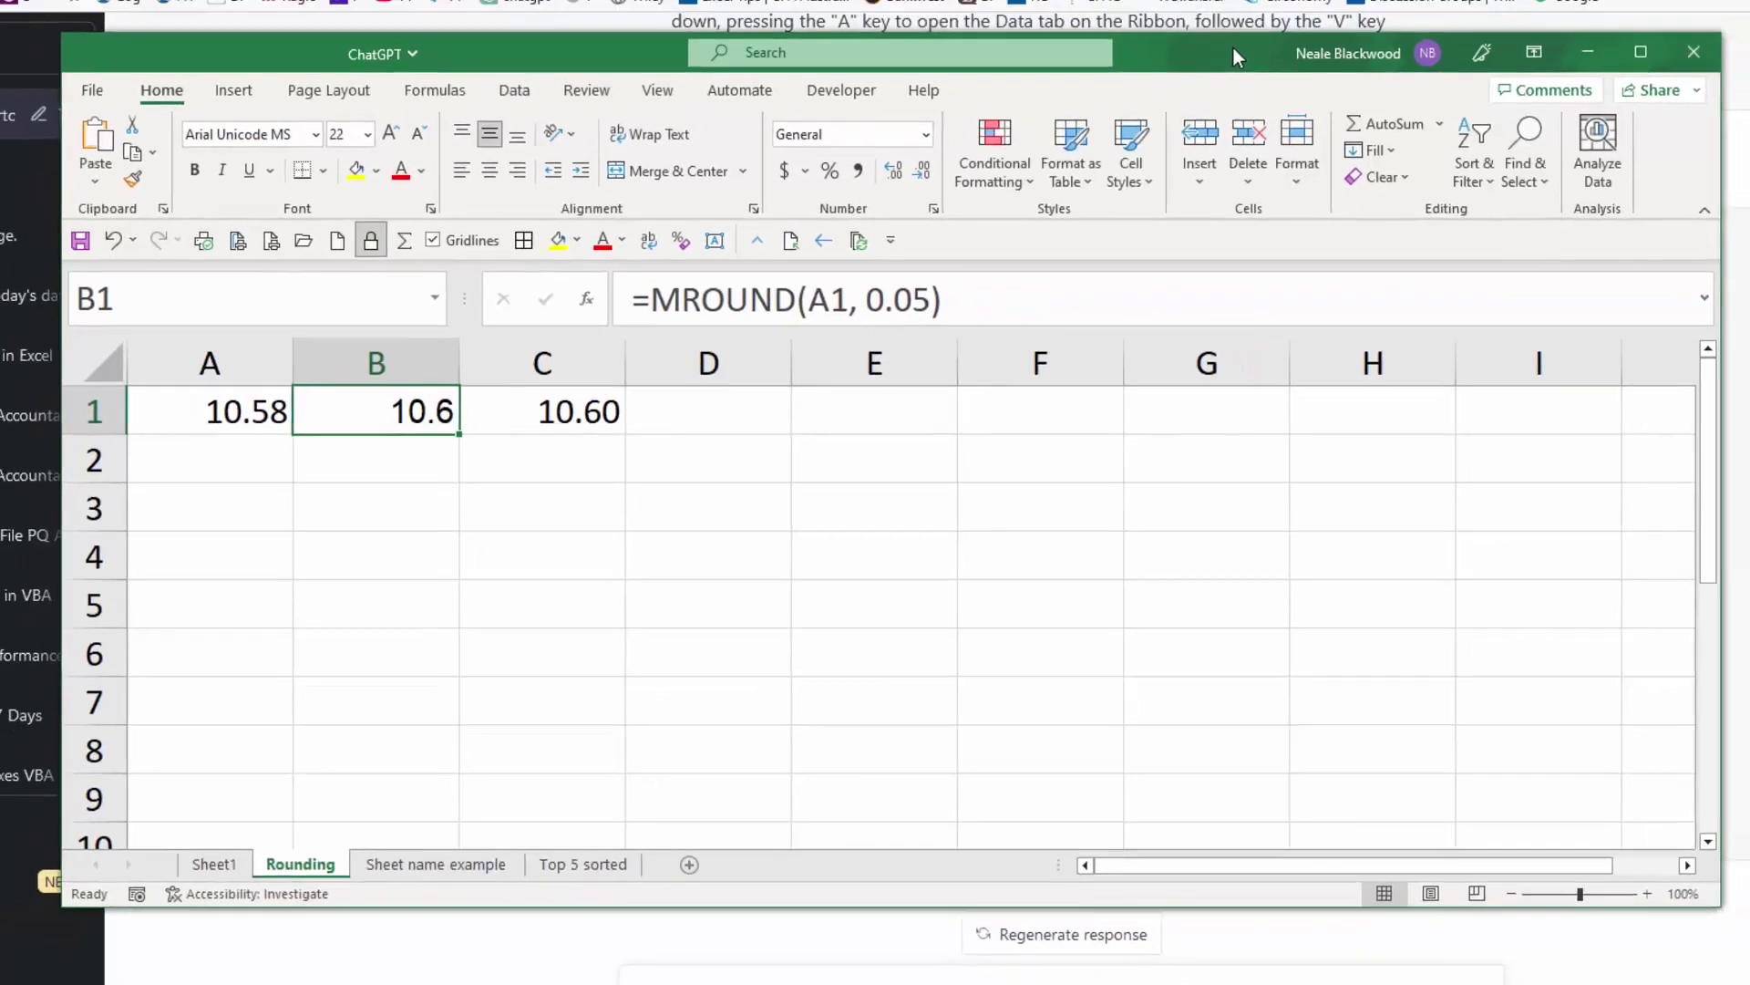
Step: Switch to ChatGPT and submit the question from Sheet1, "Write an Excel formula to extract the sheet name"
drag(1237, 56, 1749, 82)
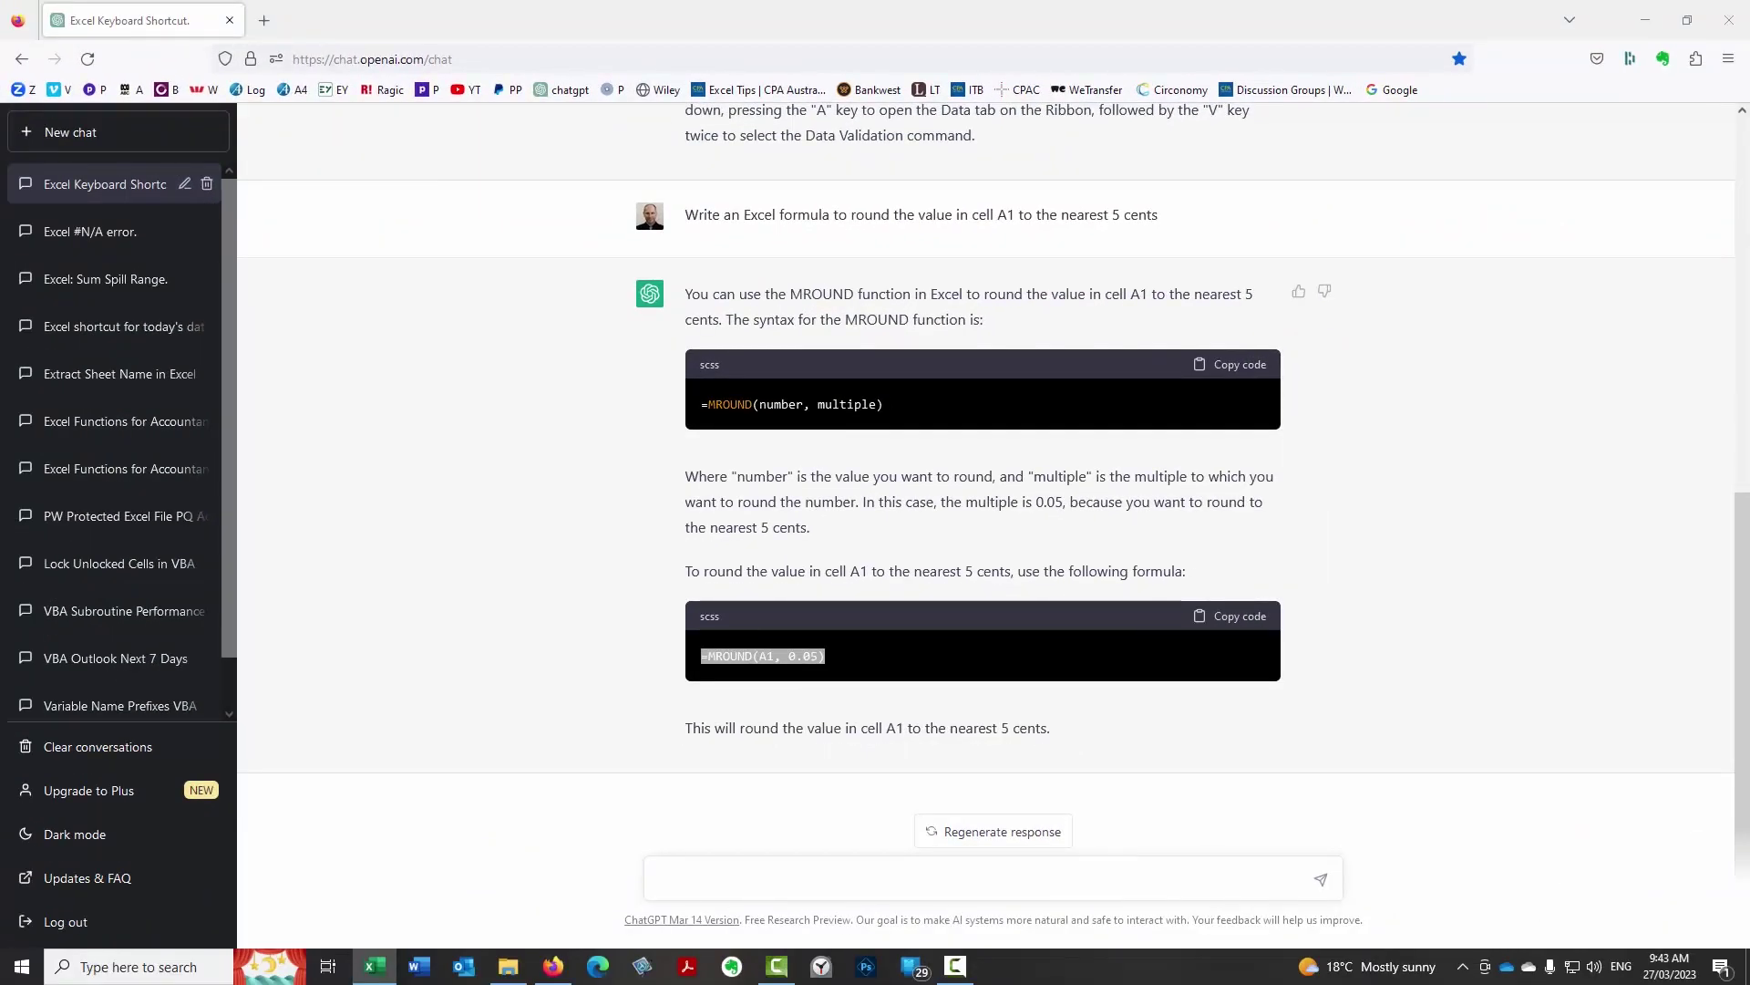
click(974, 878)
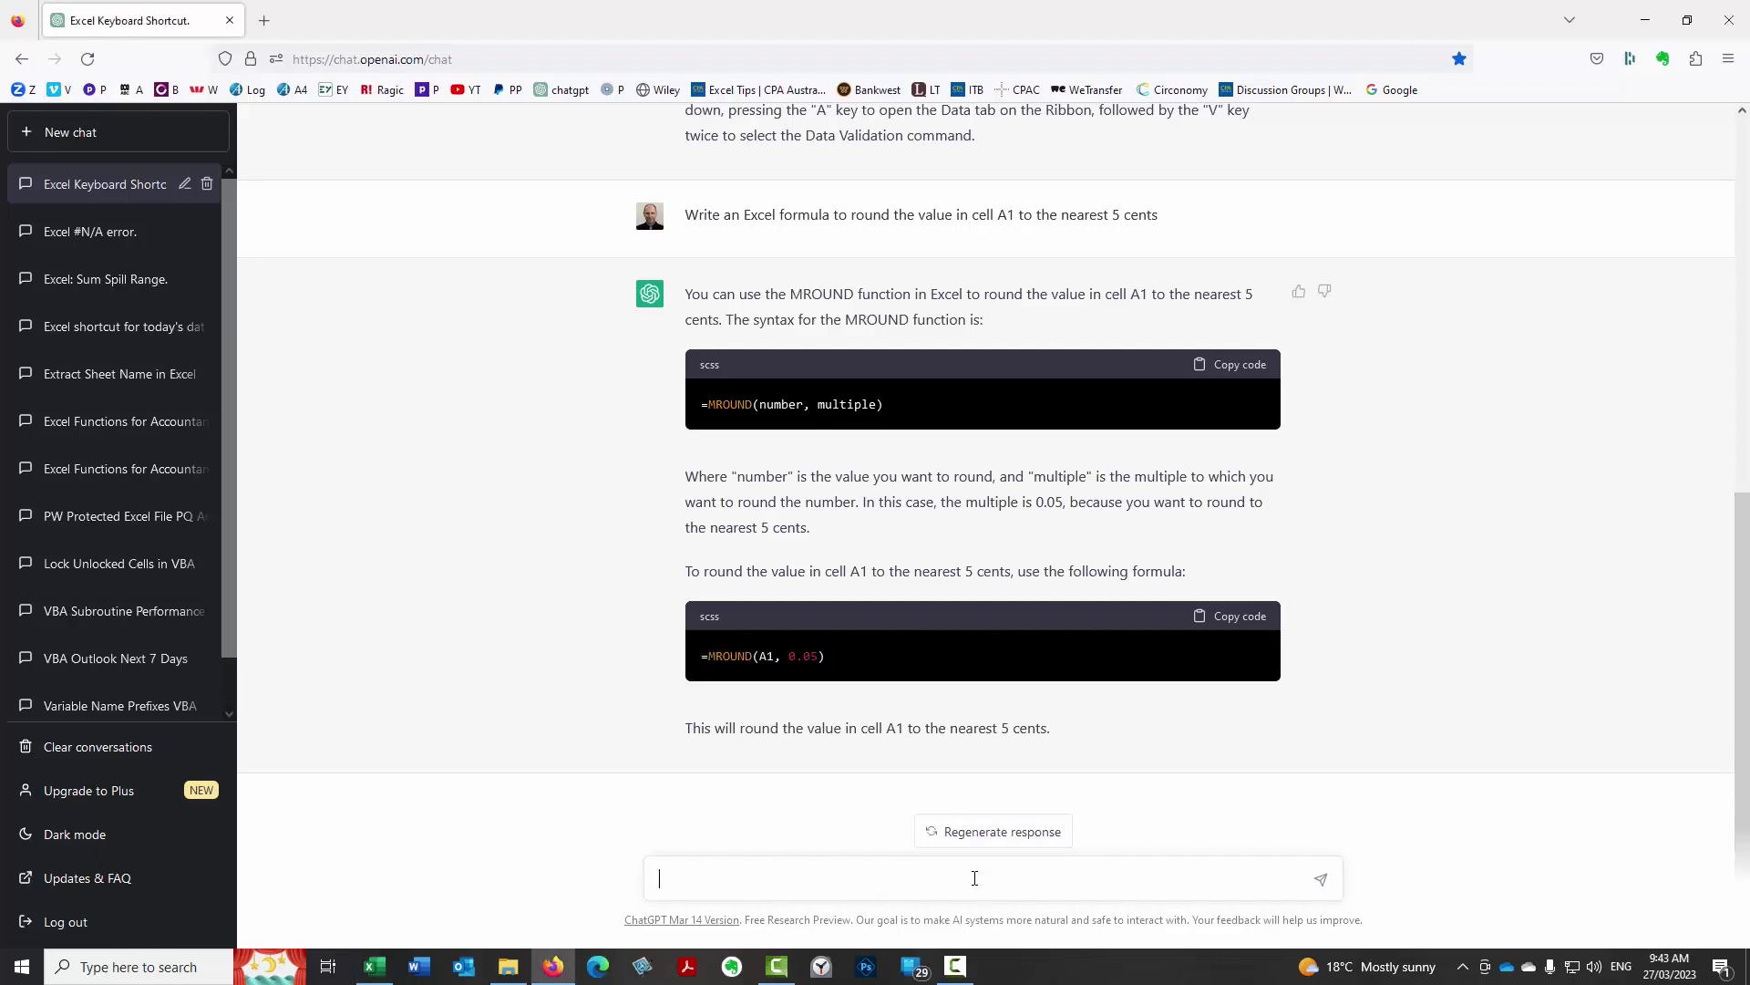
key(ctrl+v)
key(Return)
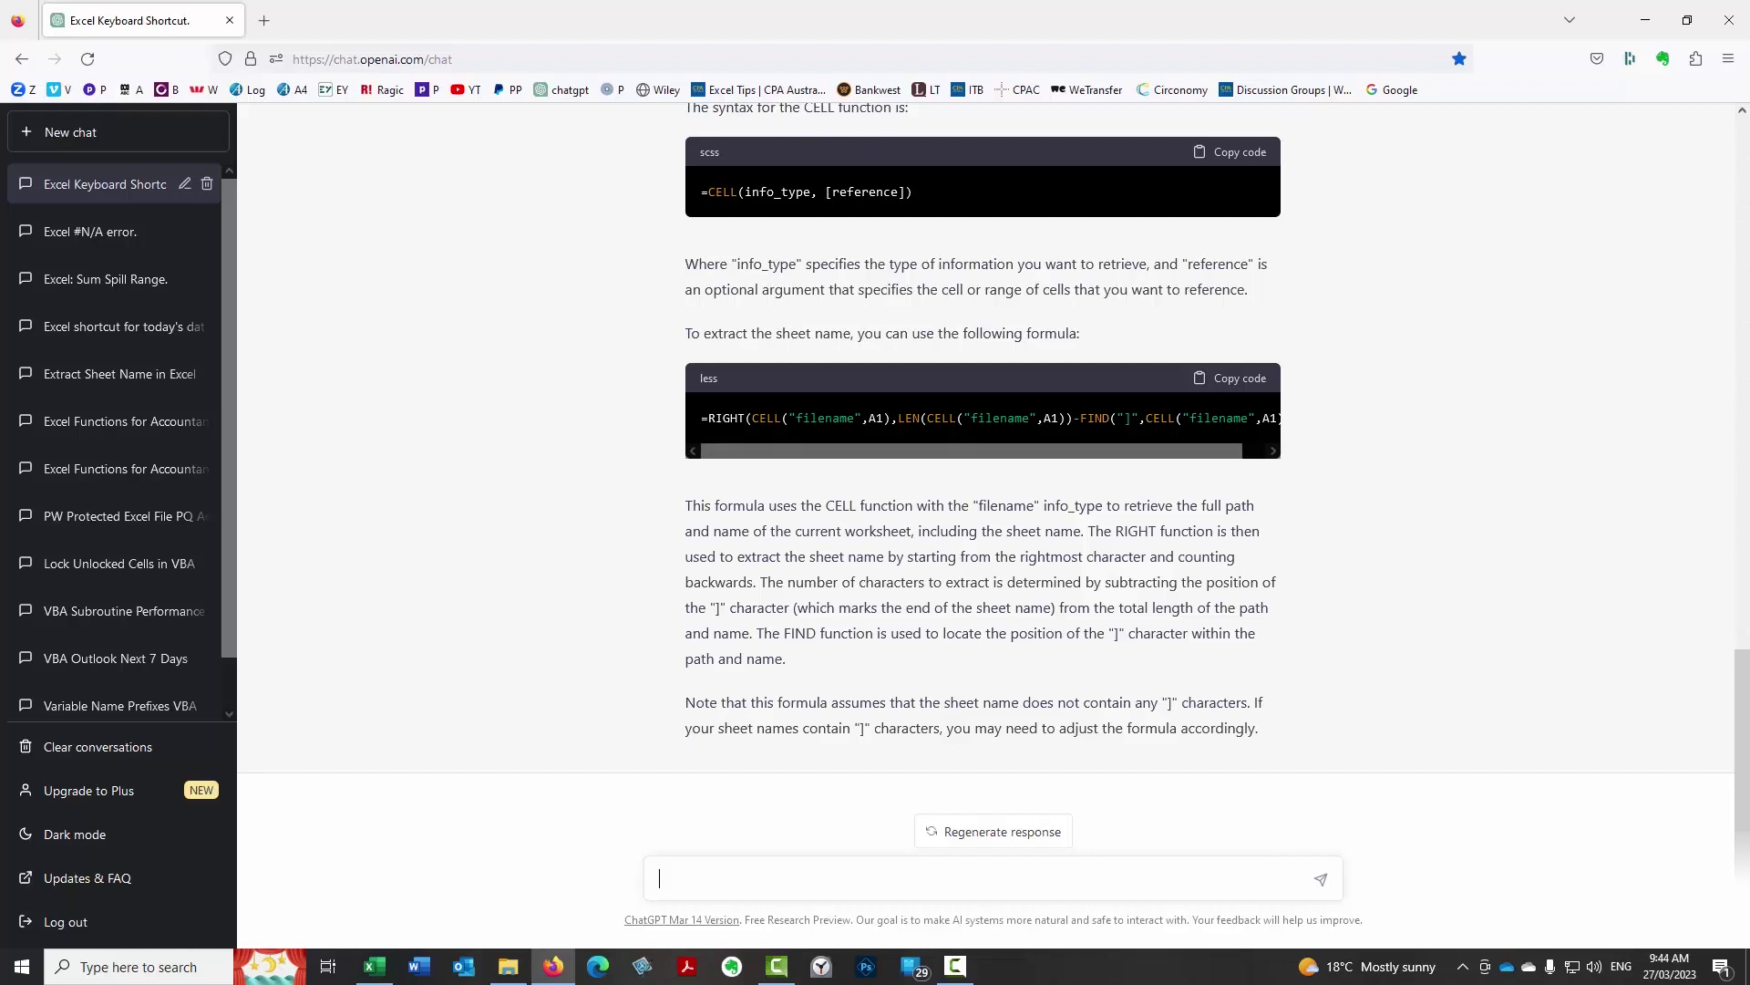
Step: Copy ChatGPT's formula =RIGHT(CELL("filename",A1),LEN(CELL("filename",A1))-FIND("]",CELL("filename",A1))) into cell B2 of Excel's Sheet name example sheet, and widen column B to fit
drag(700, 417, 1347, 428)
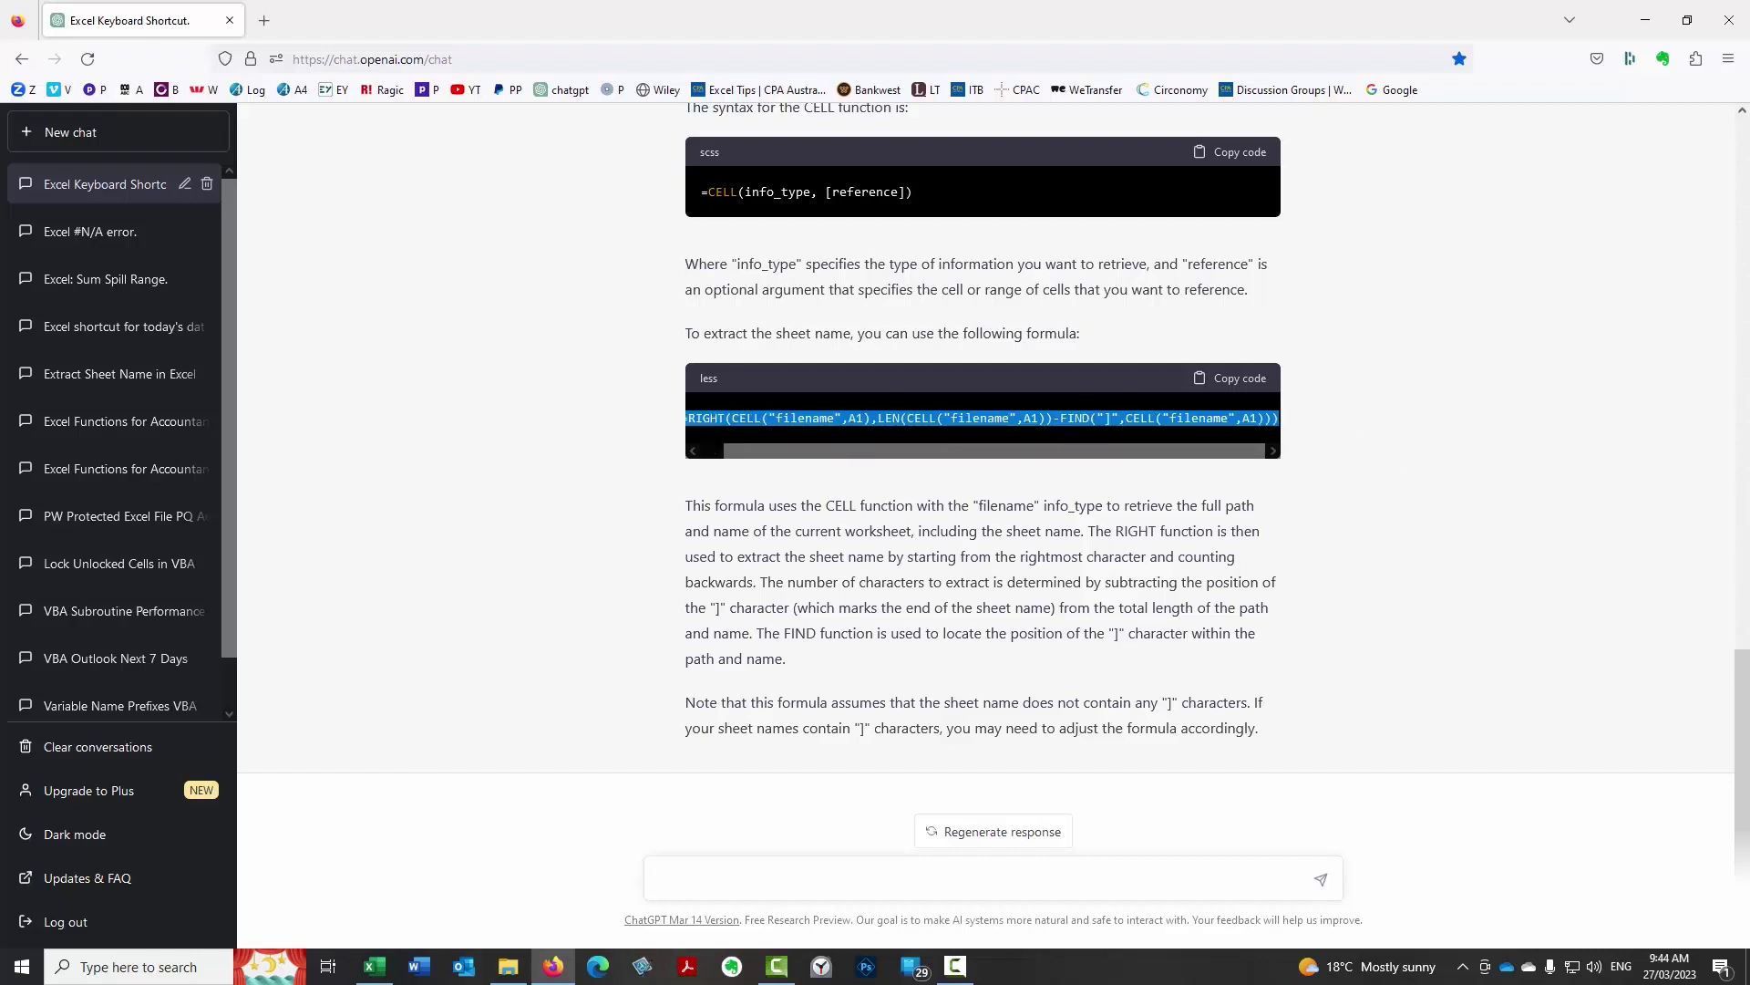
key(alt+Tab)
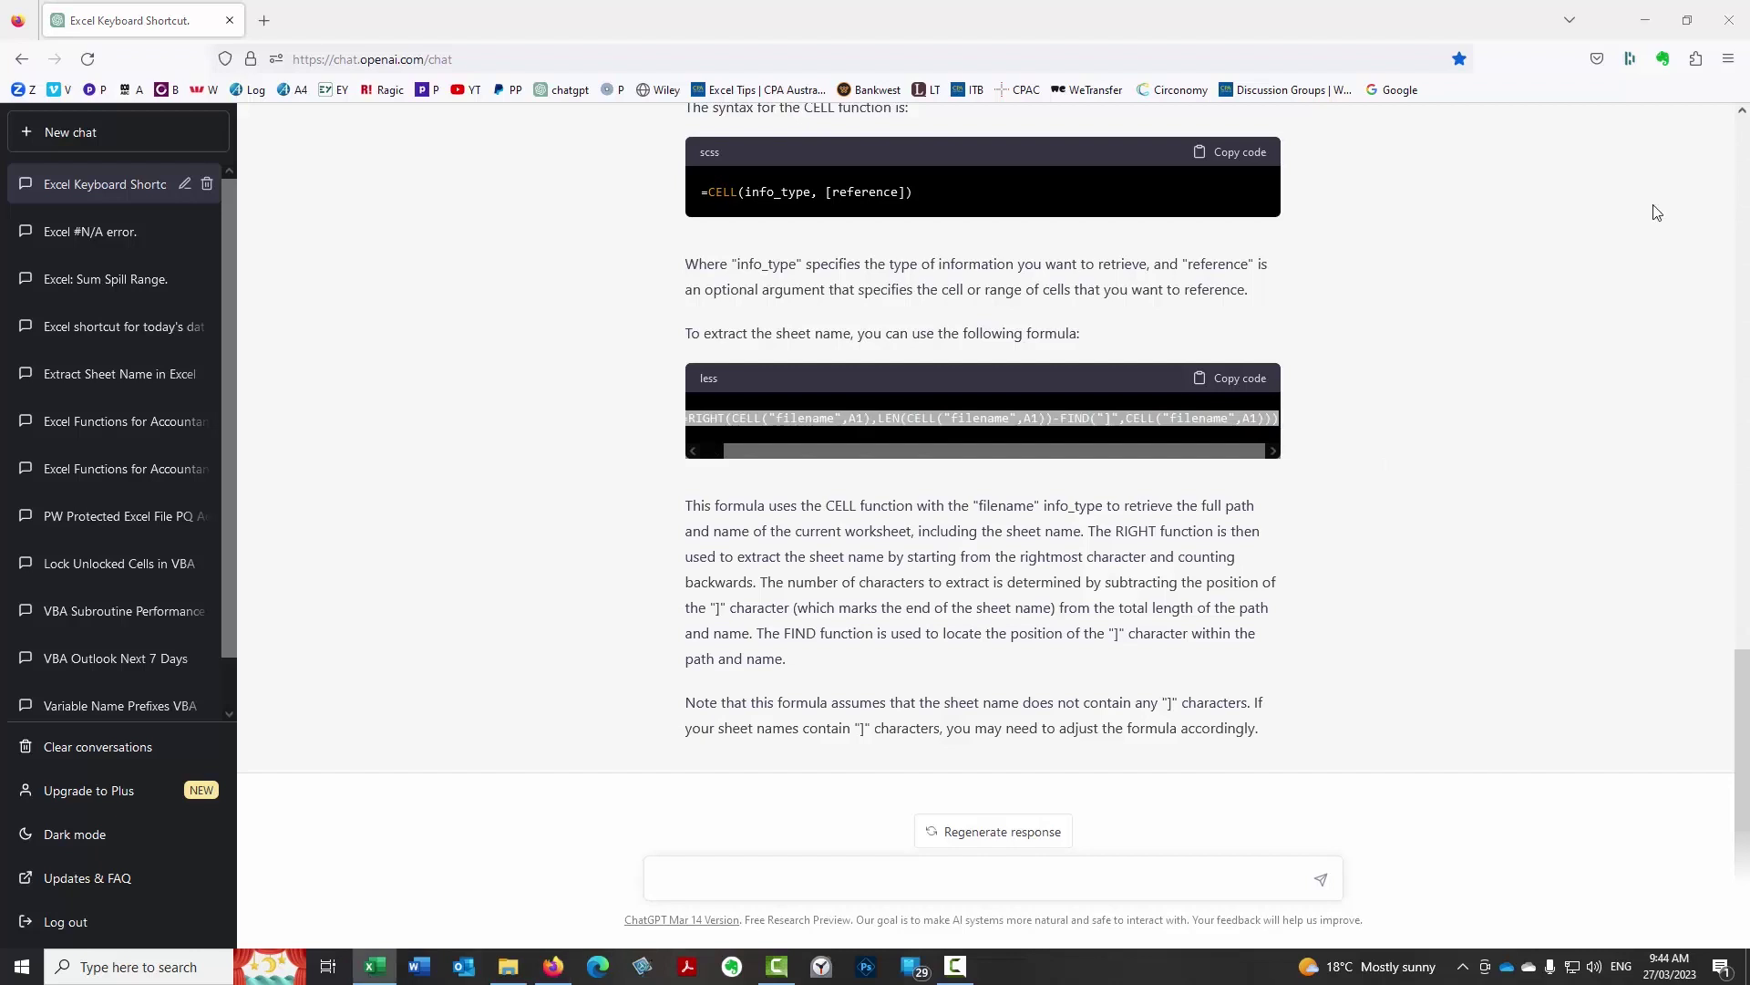
click(589, 719)
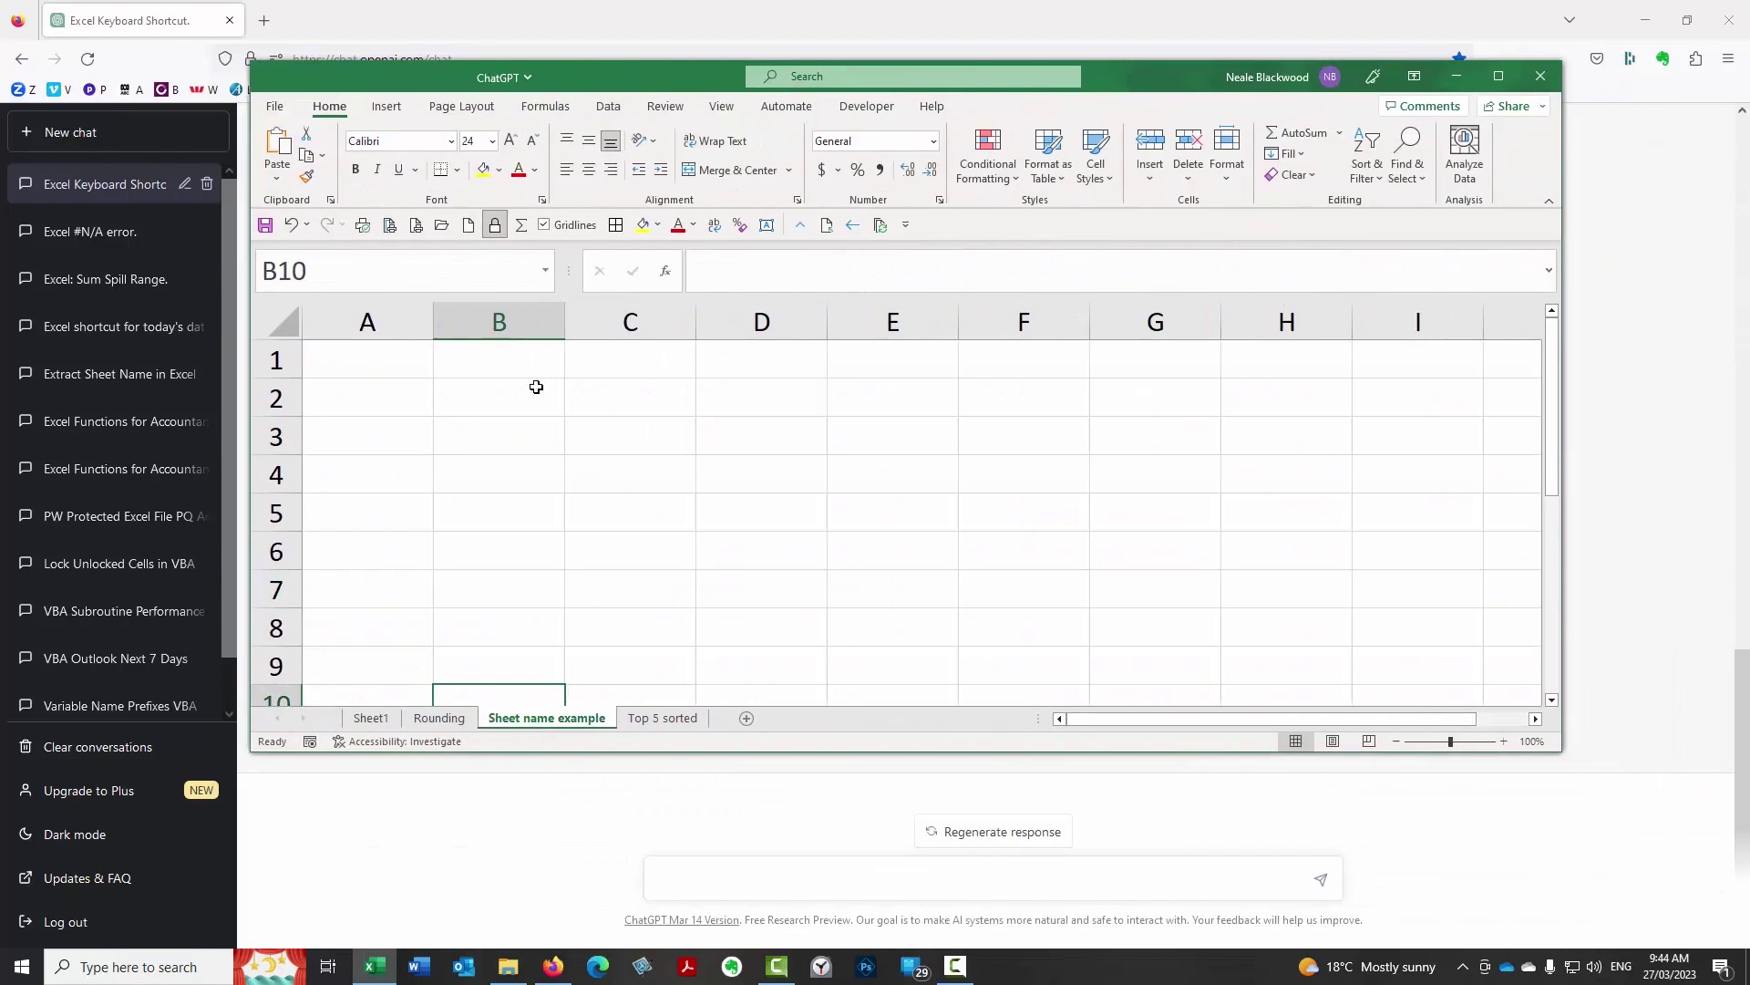
click(538, 396)
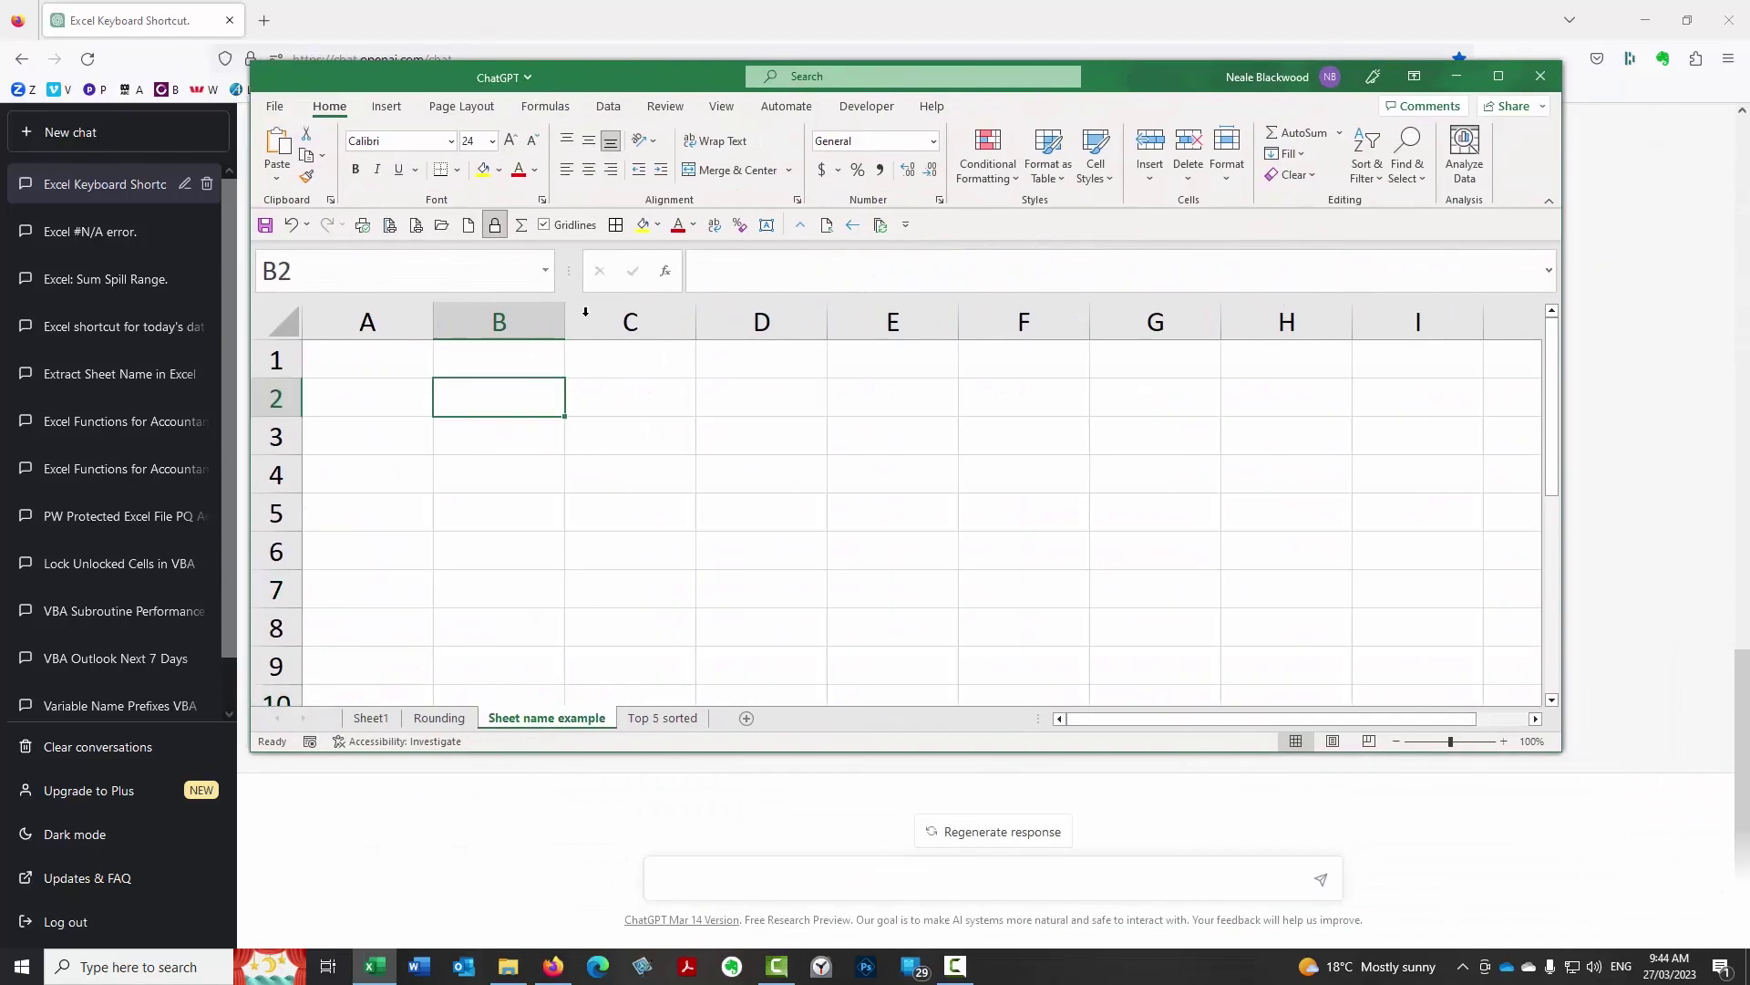
click(743, 270)
key(ctrl+v)
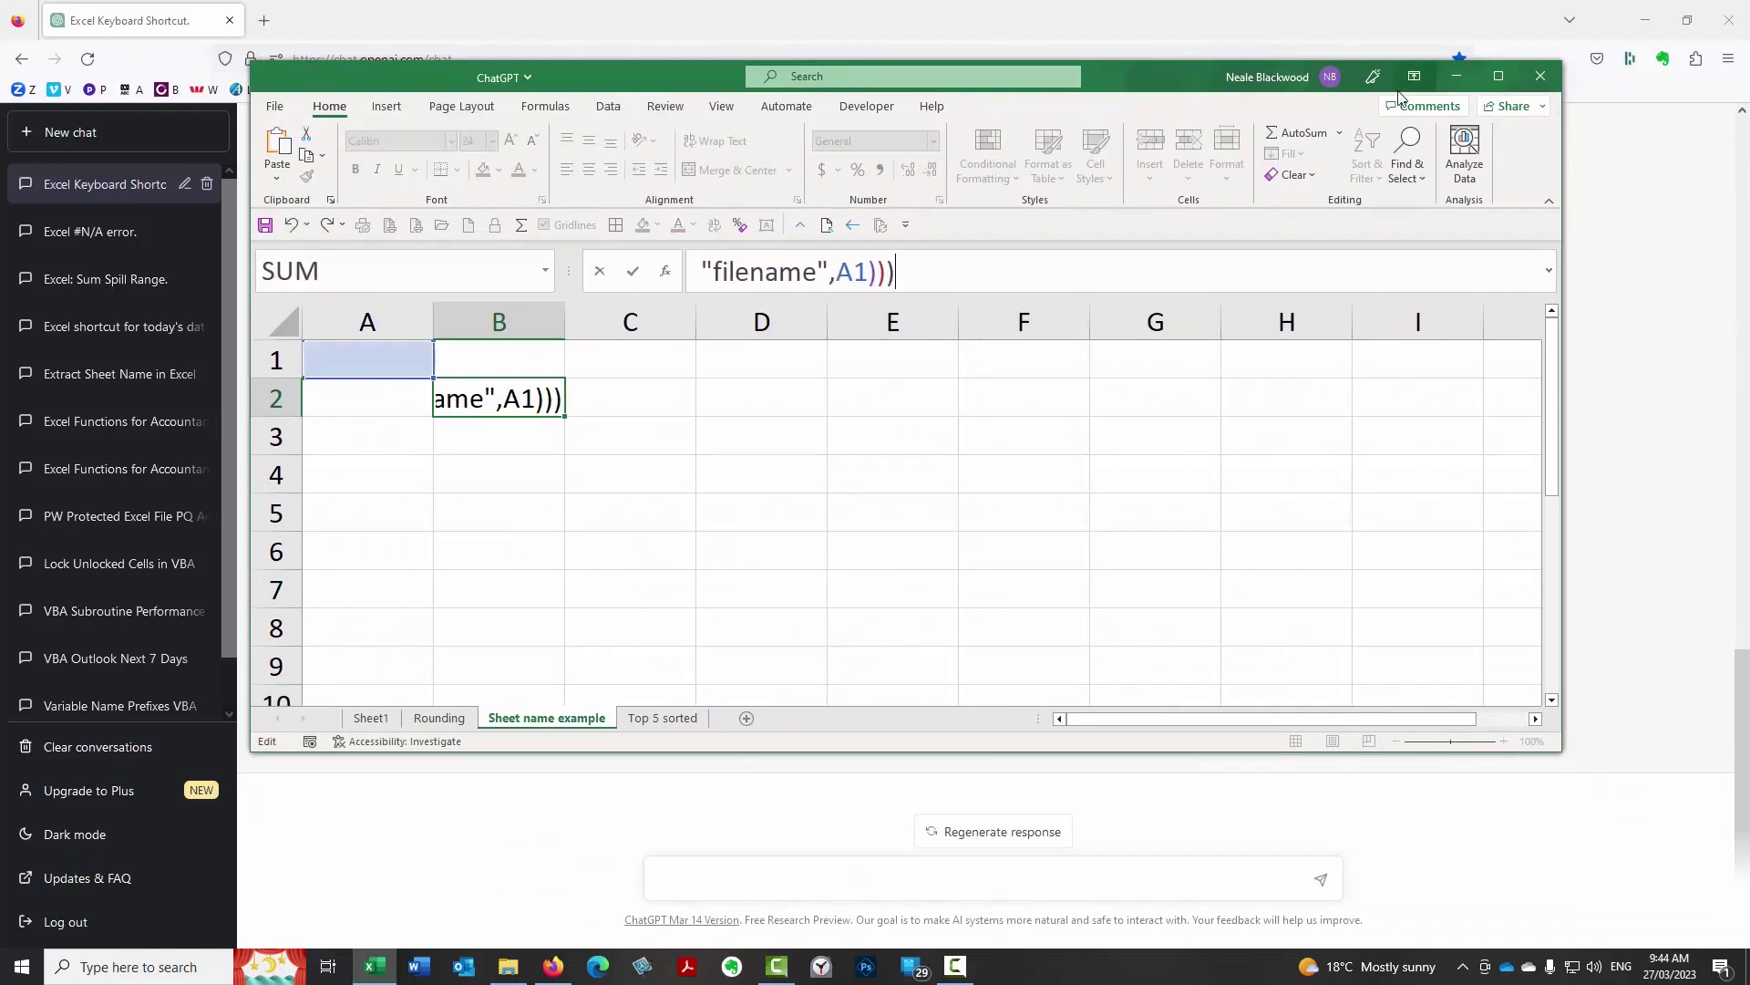
key(Return)
key(Up)
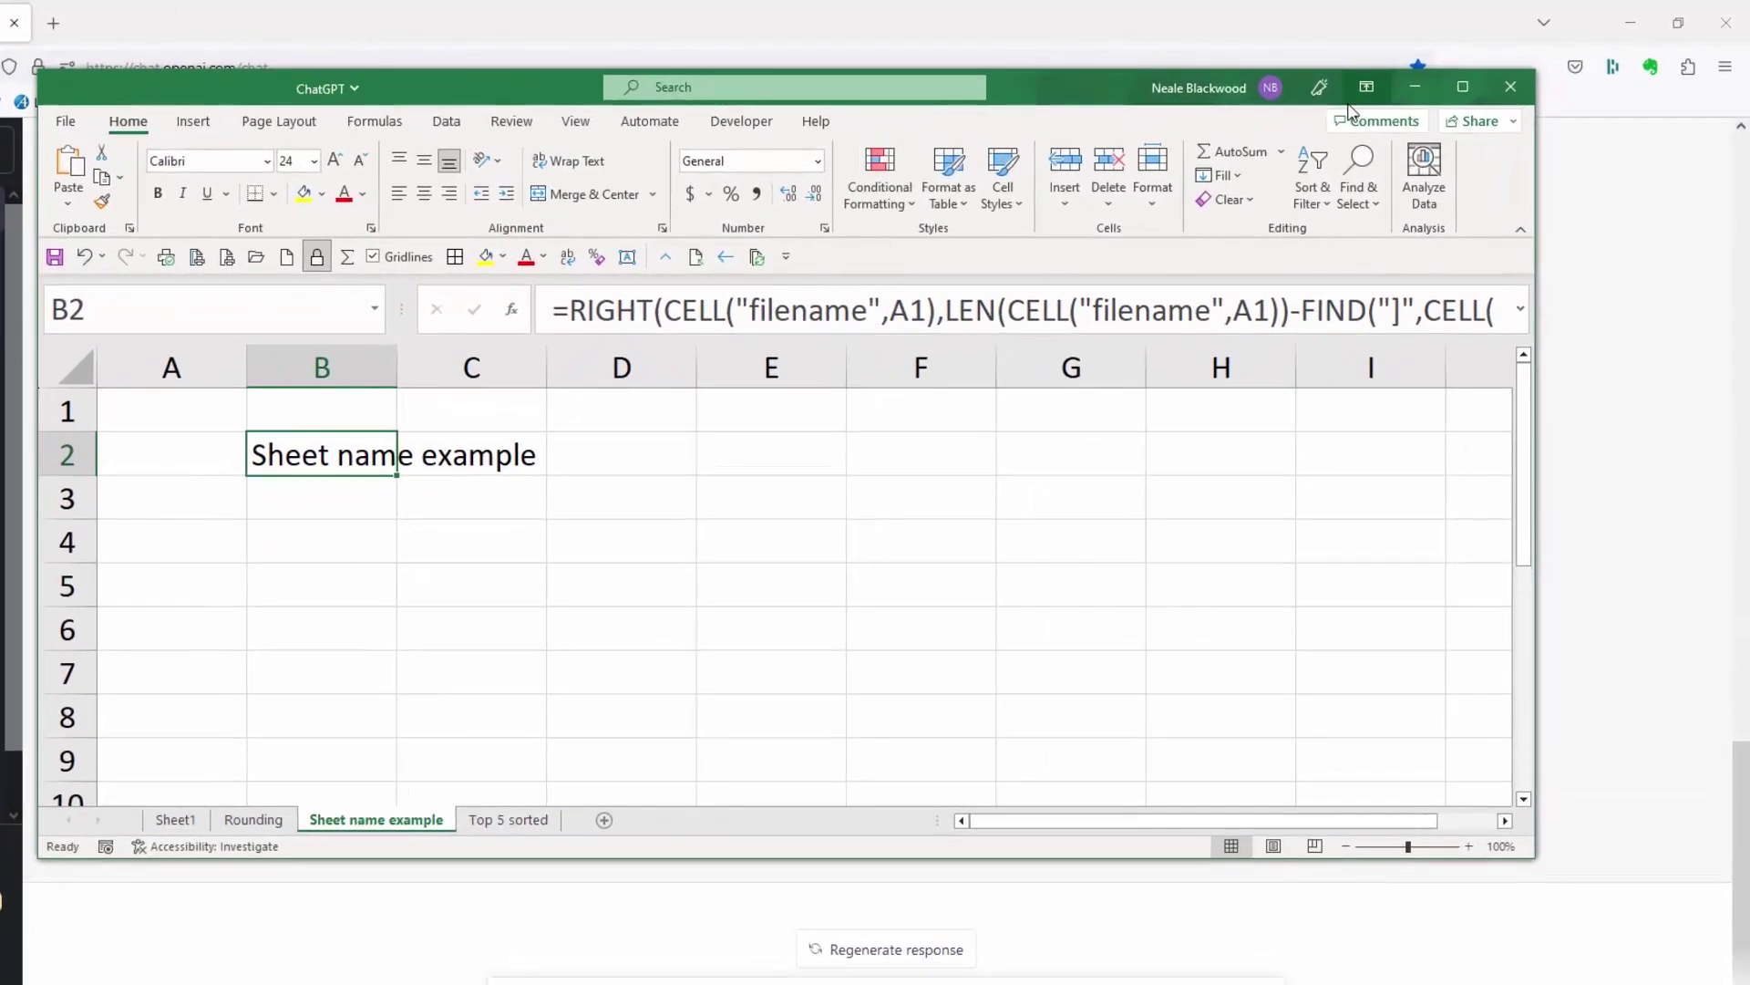
drag(397, 367, 583, 368)
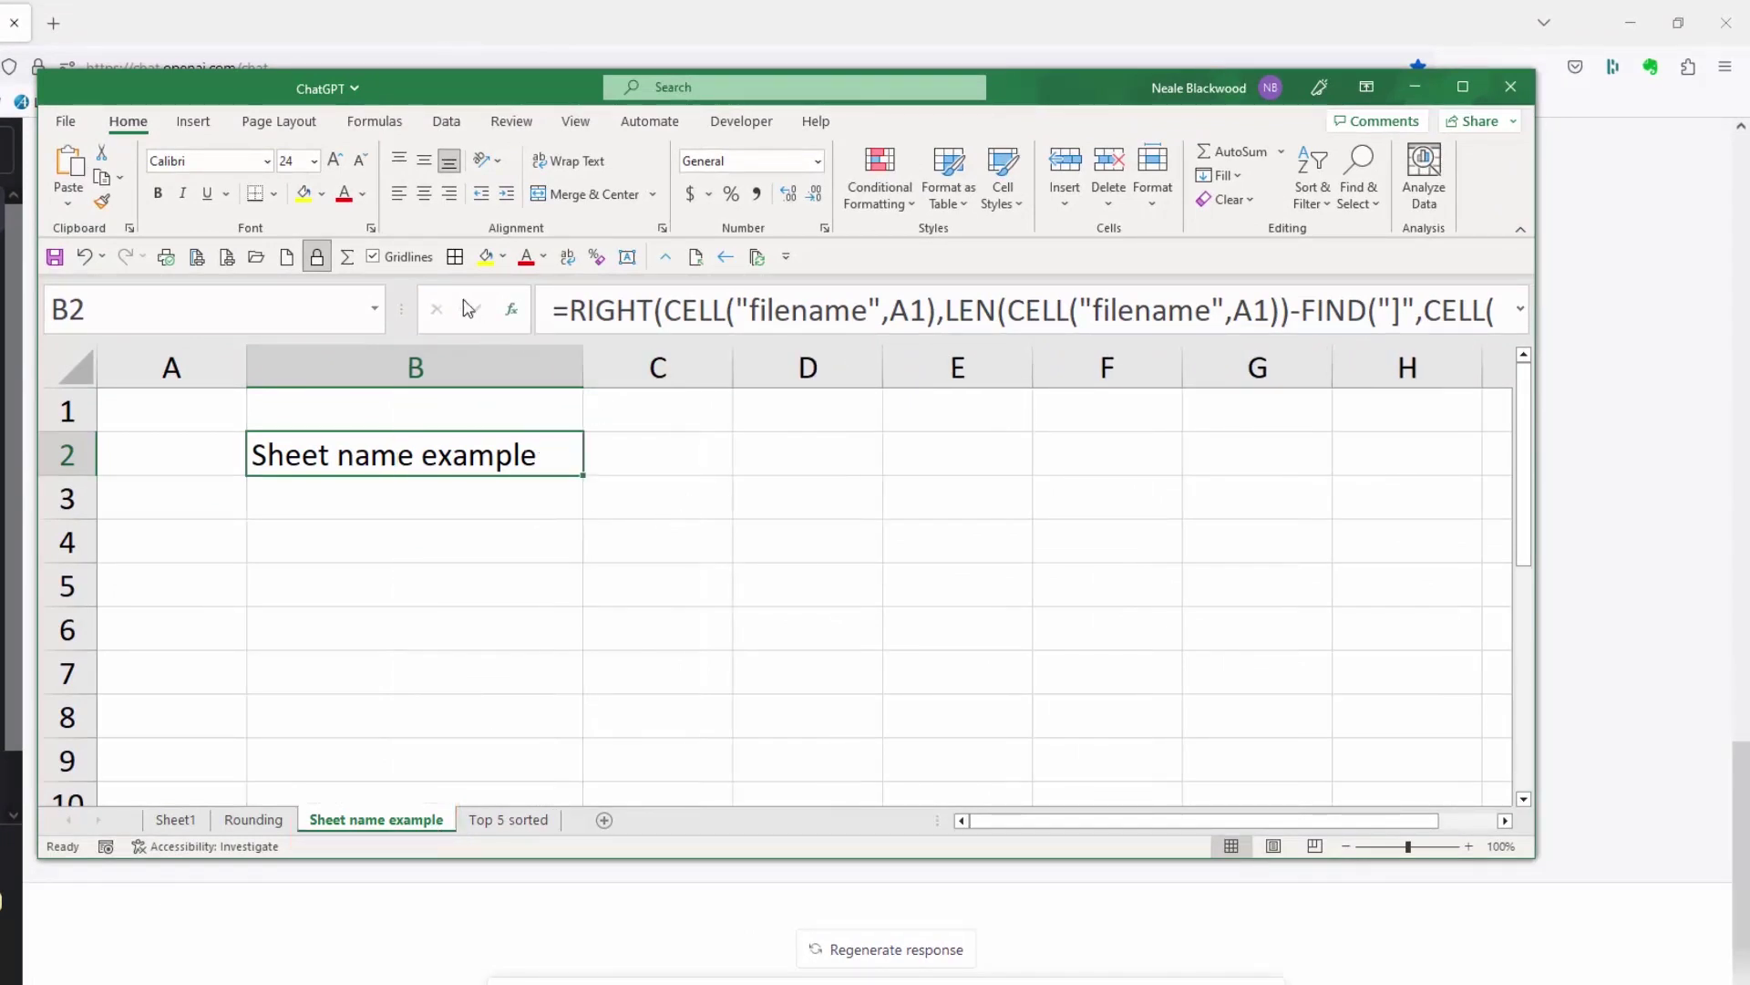
drag(405, 305, 239, 305)
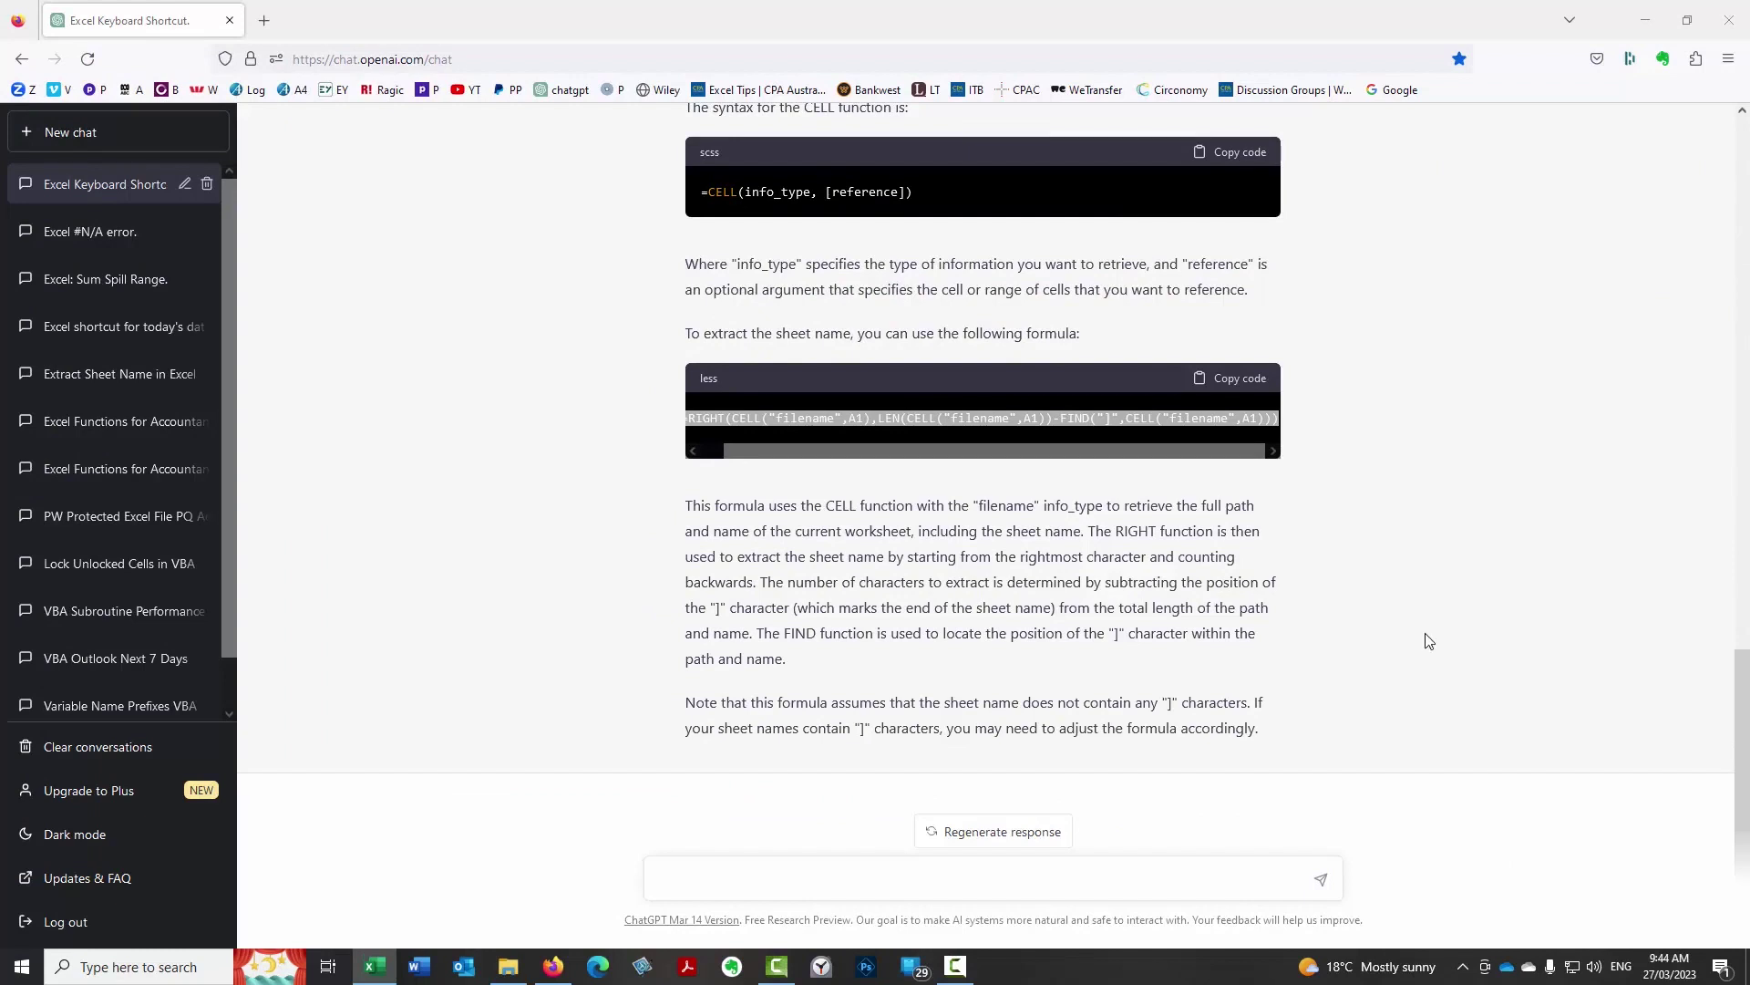
Step: Switch to ChatGPT, submit "The range A1:A100 contains numbers. Write a formula to display the top 5", and review the answer
click(1000, 875)
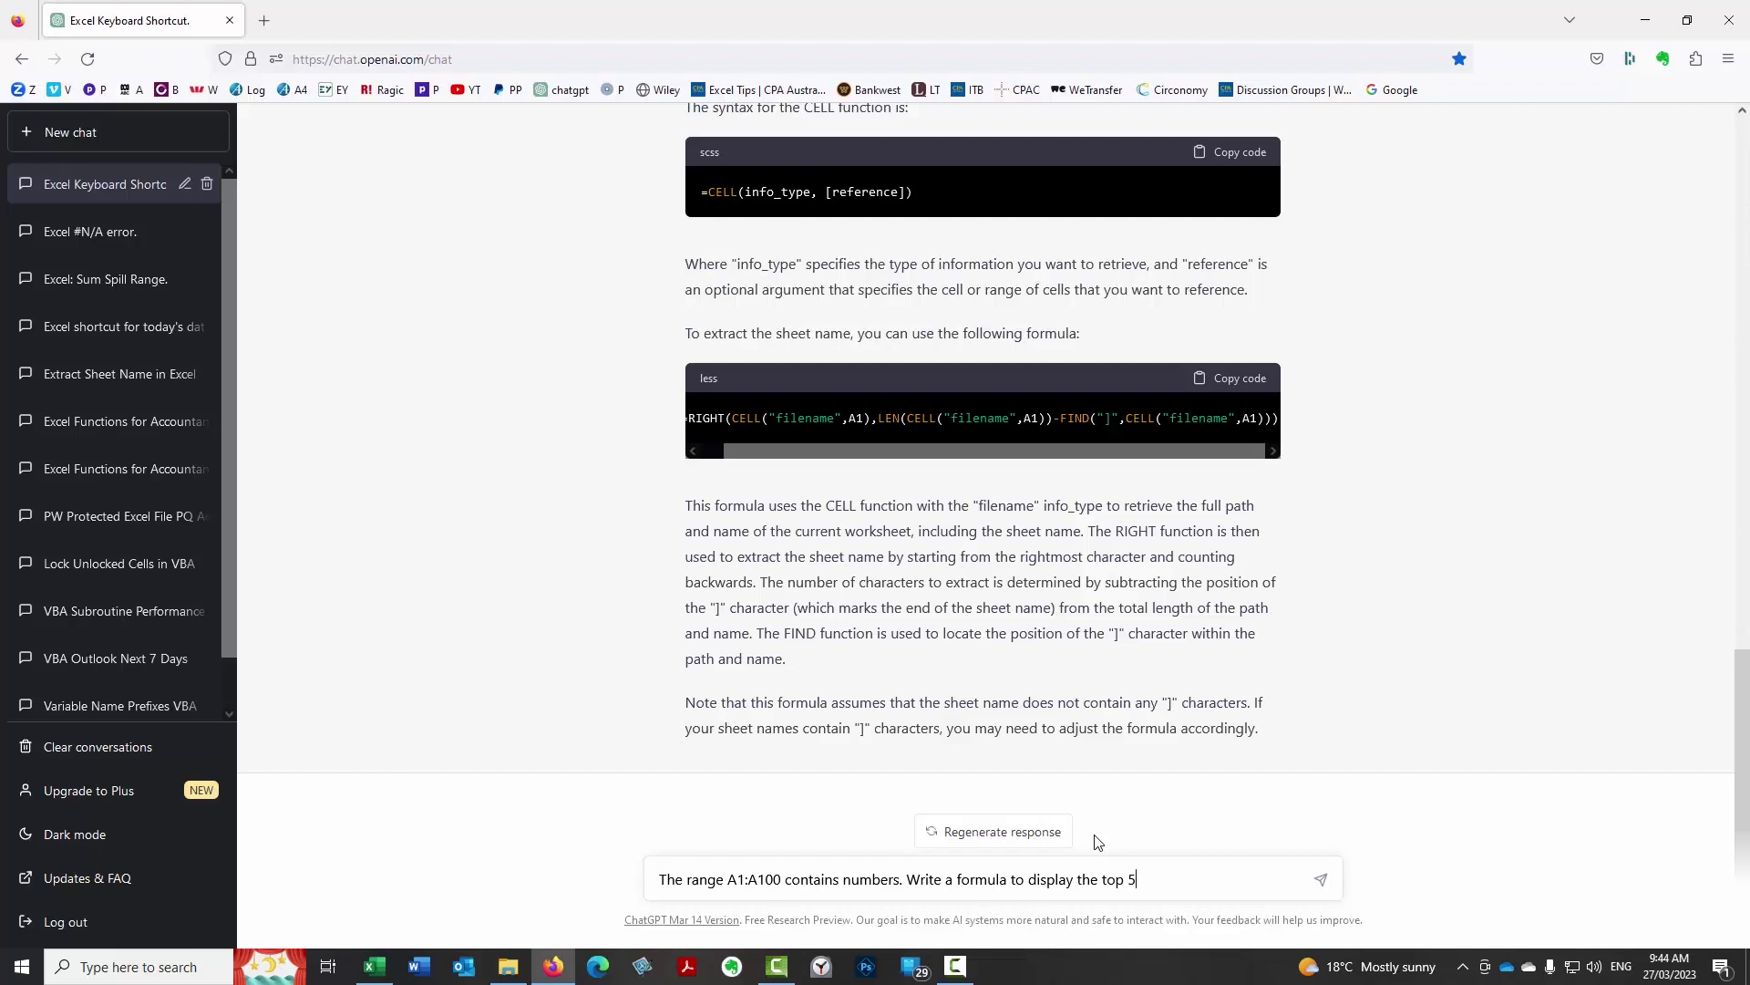
key(Return)
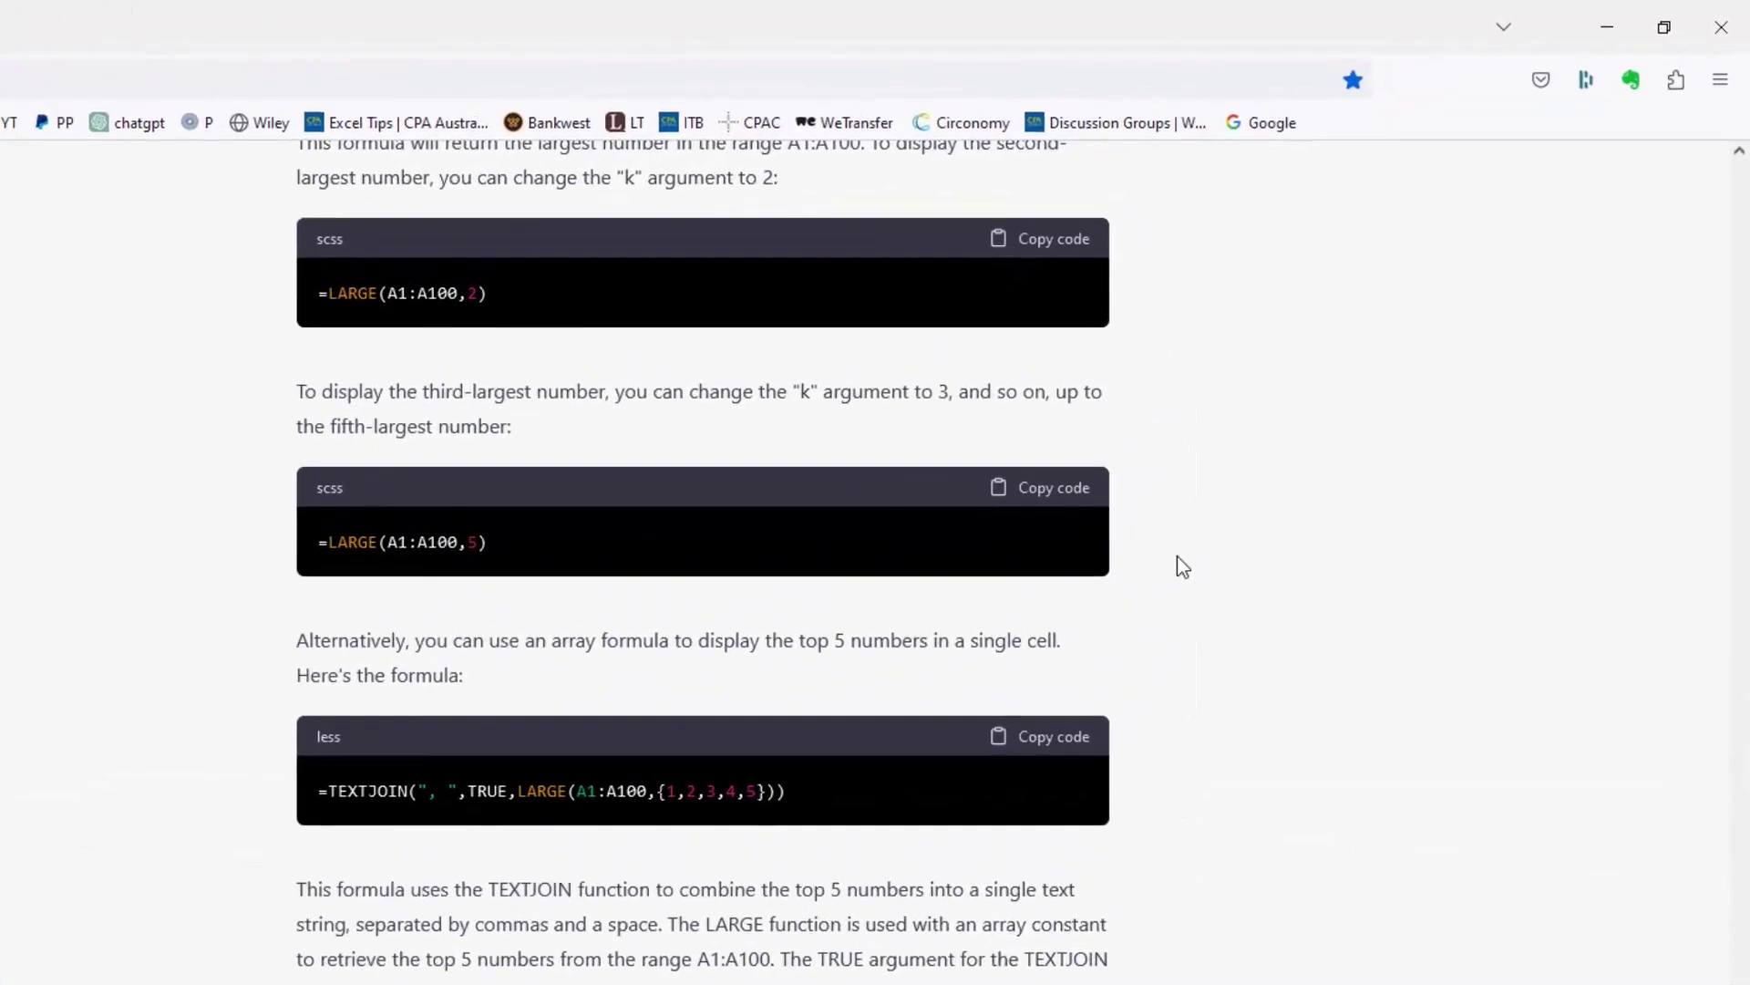
scroll(1379, 420, up, 6)
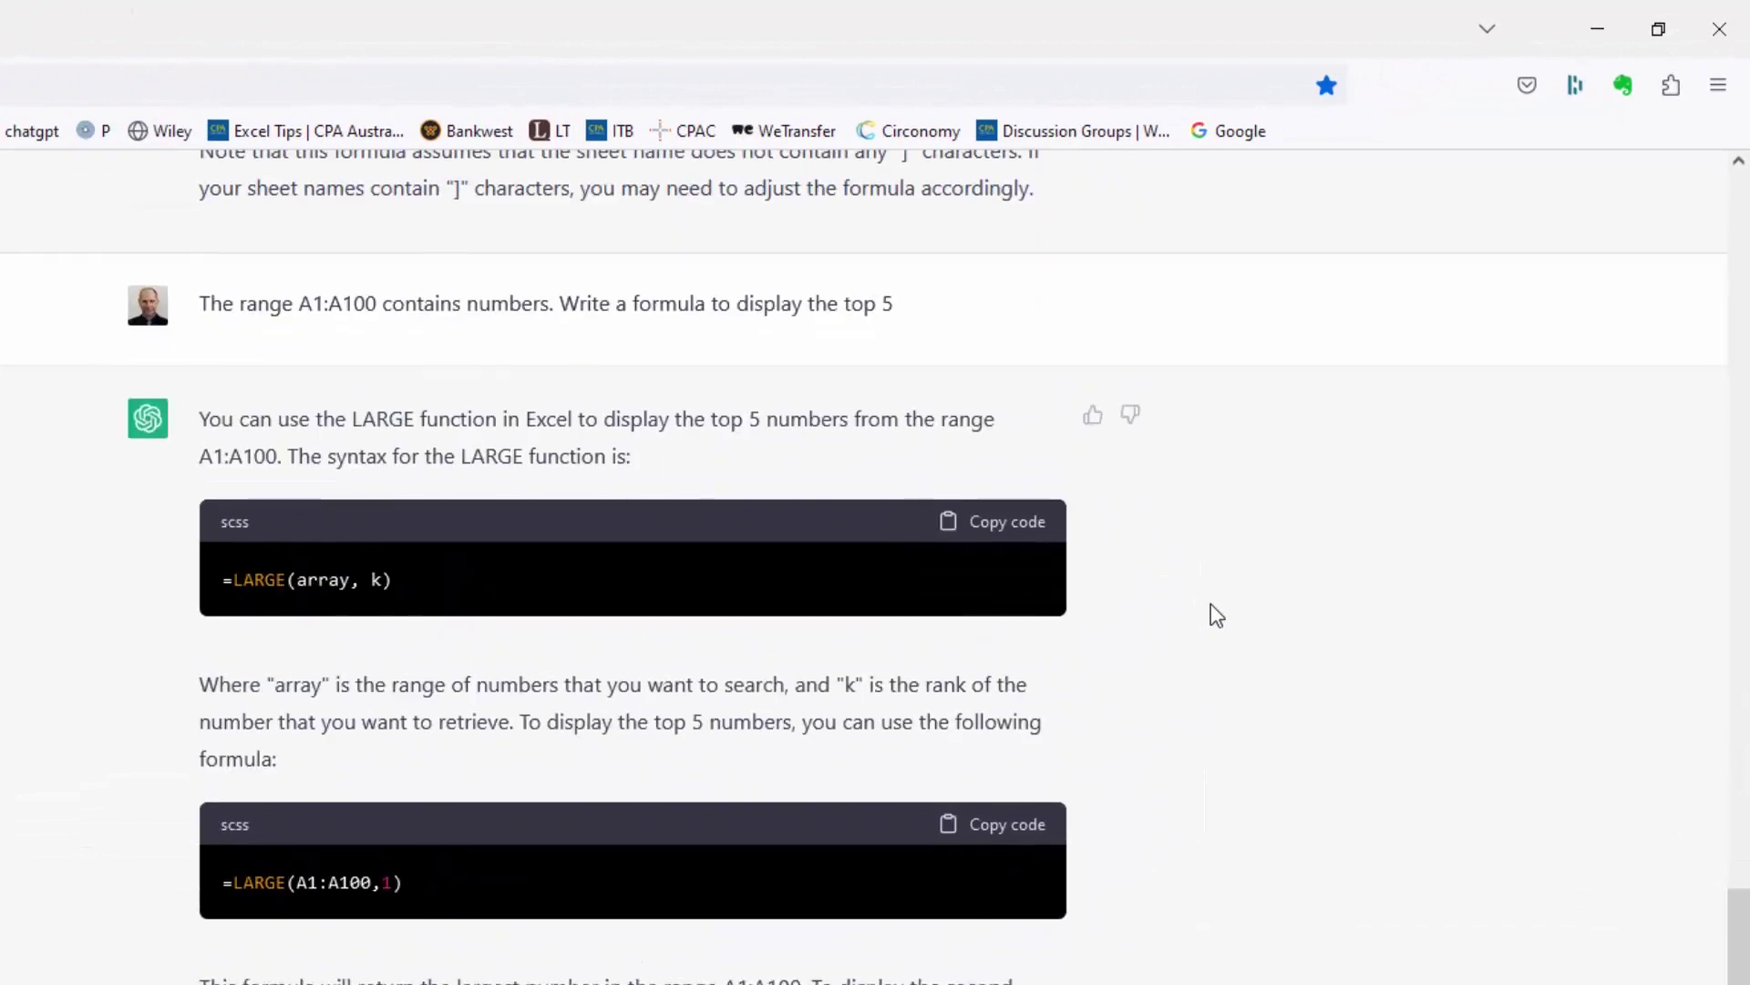
scroll(1218, 615, up, 2)
drag(561, 476, 907, 477)
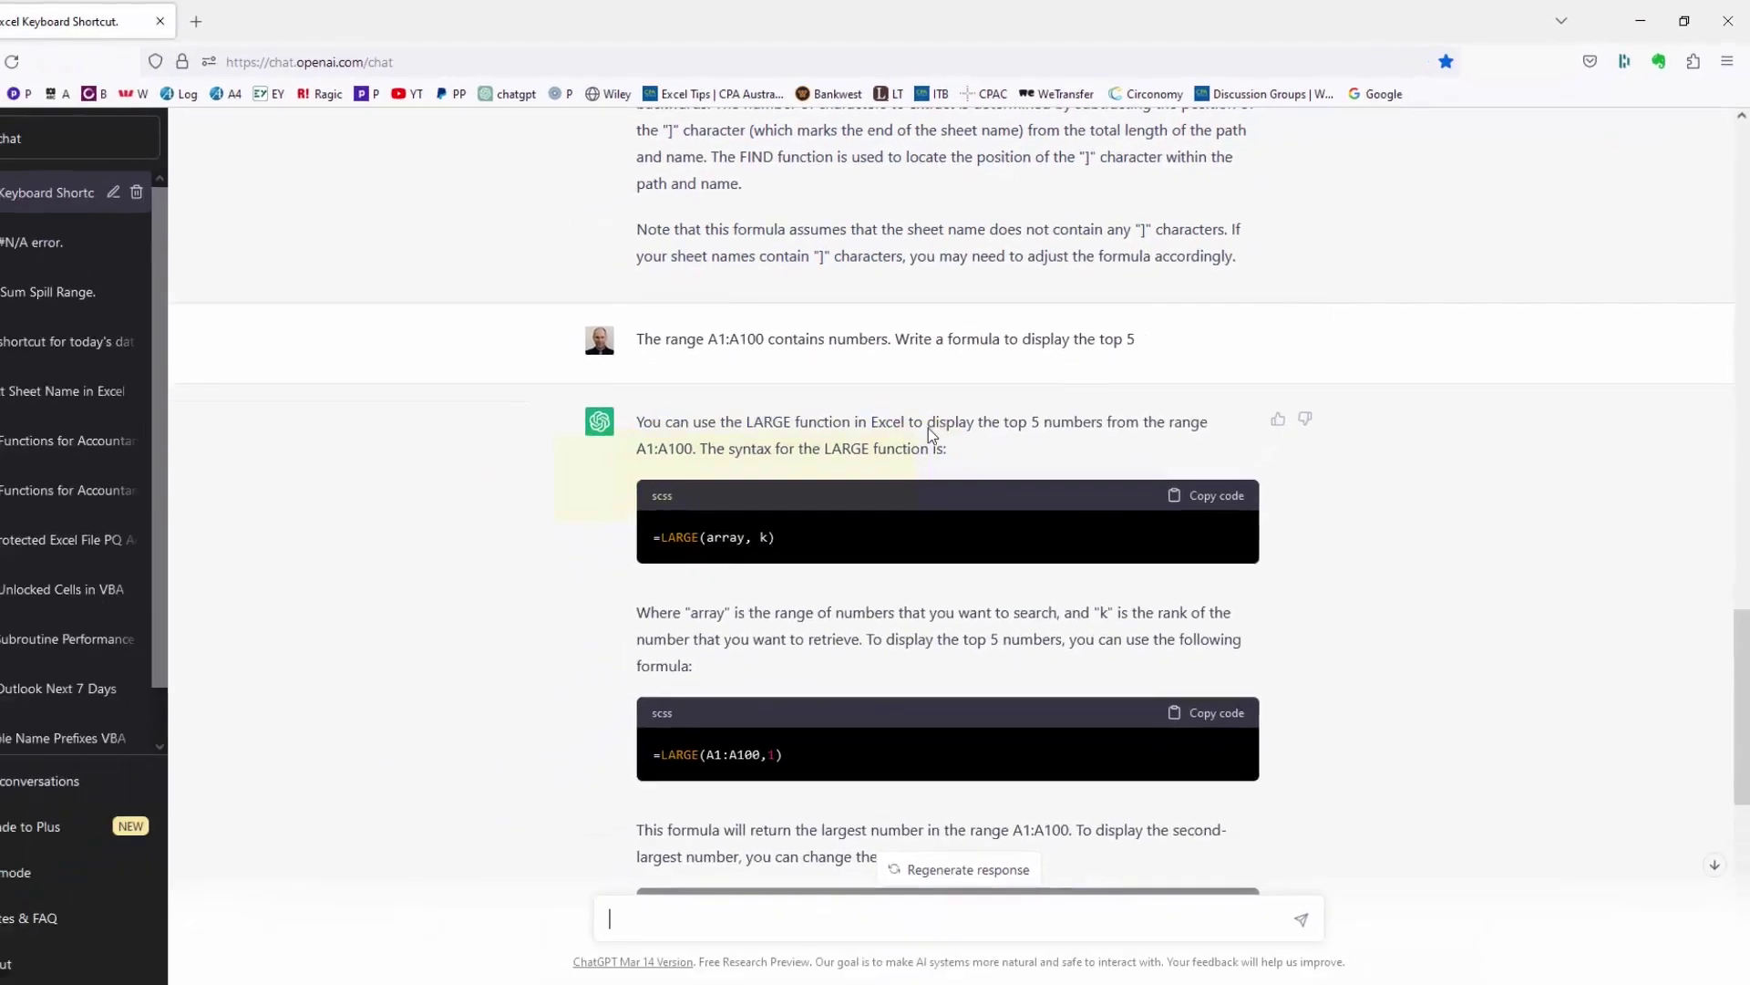
scroll(1399, 705, down, 8)
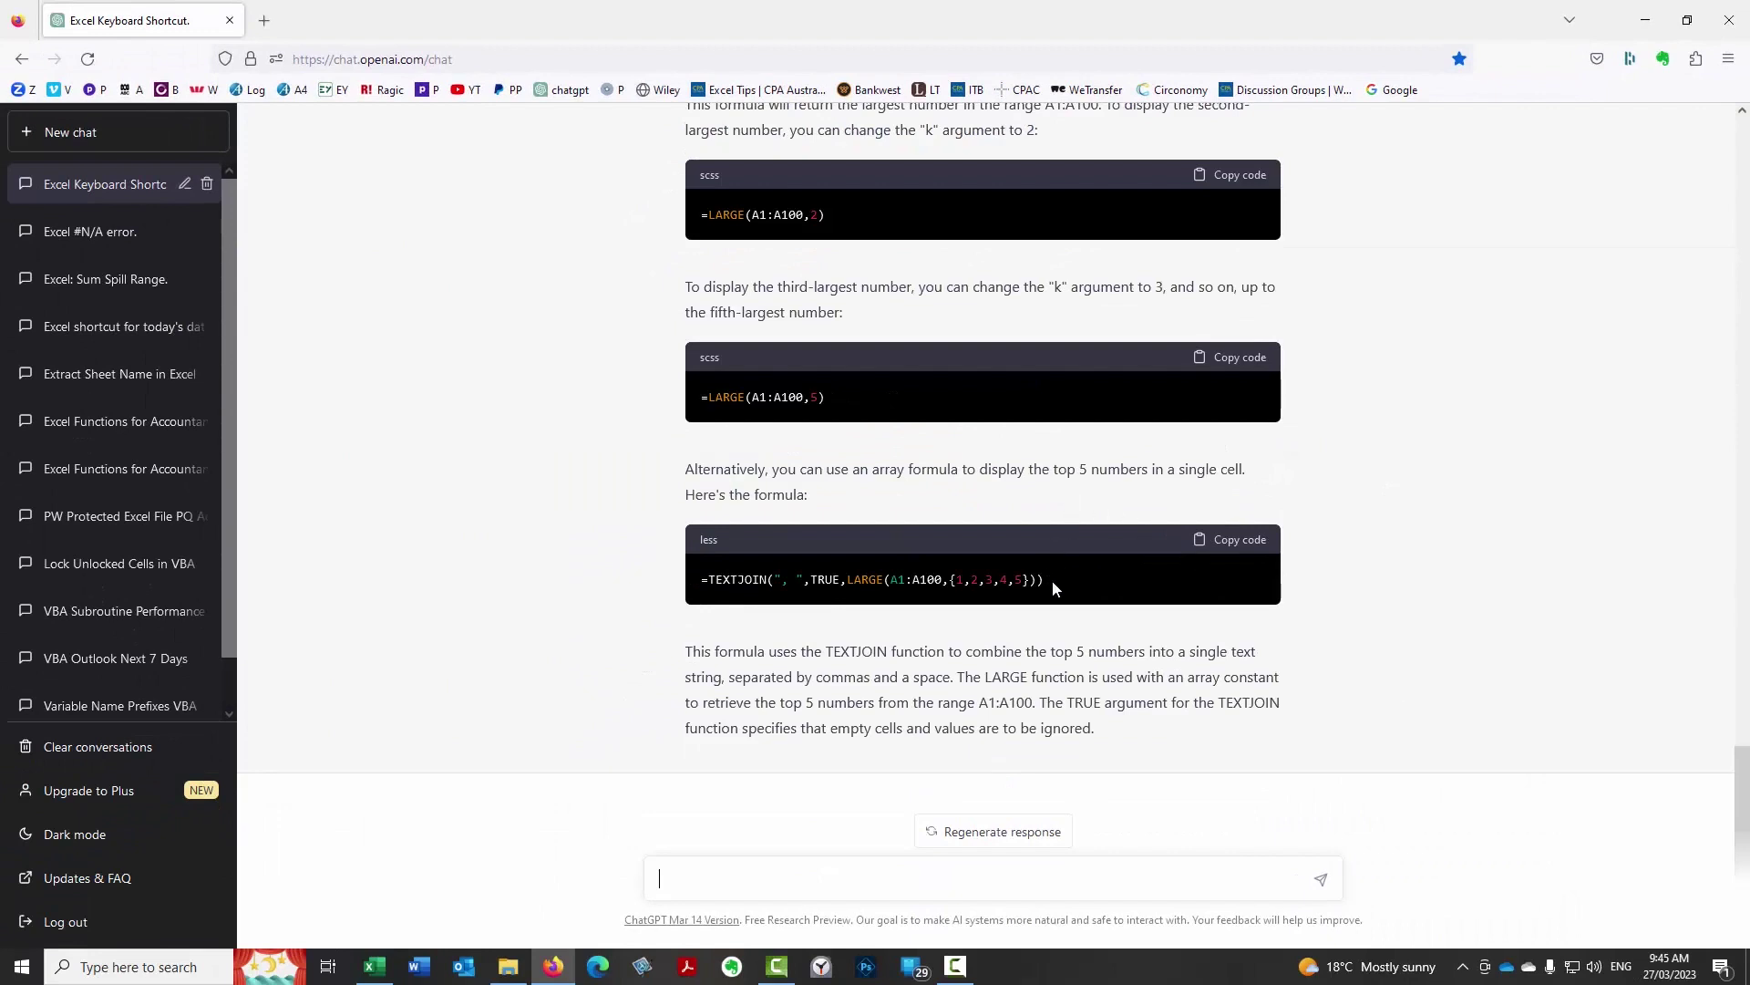
Step: Copy ChatGPT's formula =TEXTJOIN(", ",TRUE,LARGE(A1:A100,{1,2,3,4,5})) into cell B1 of Excel's Top 5 sorted sheet, and widen column B to fit the result
drag(1047, 578, 884, 580)
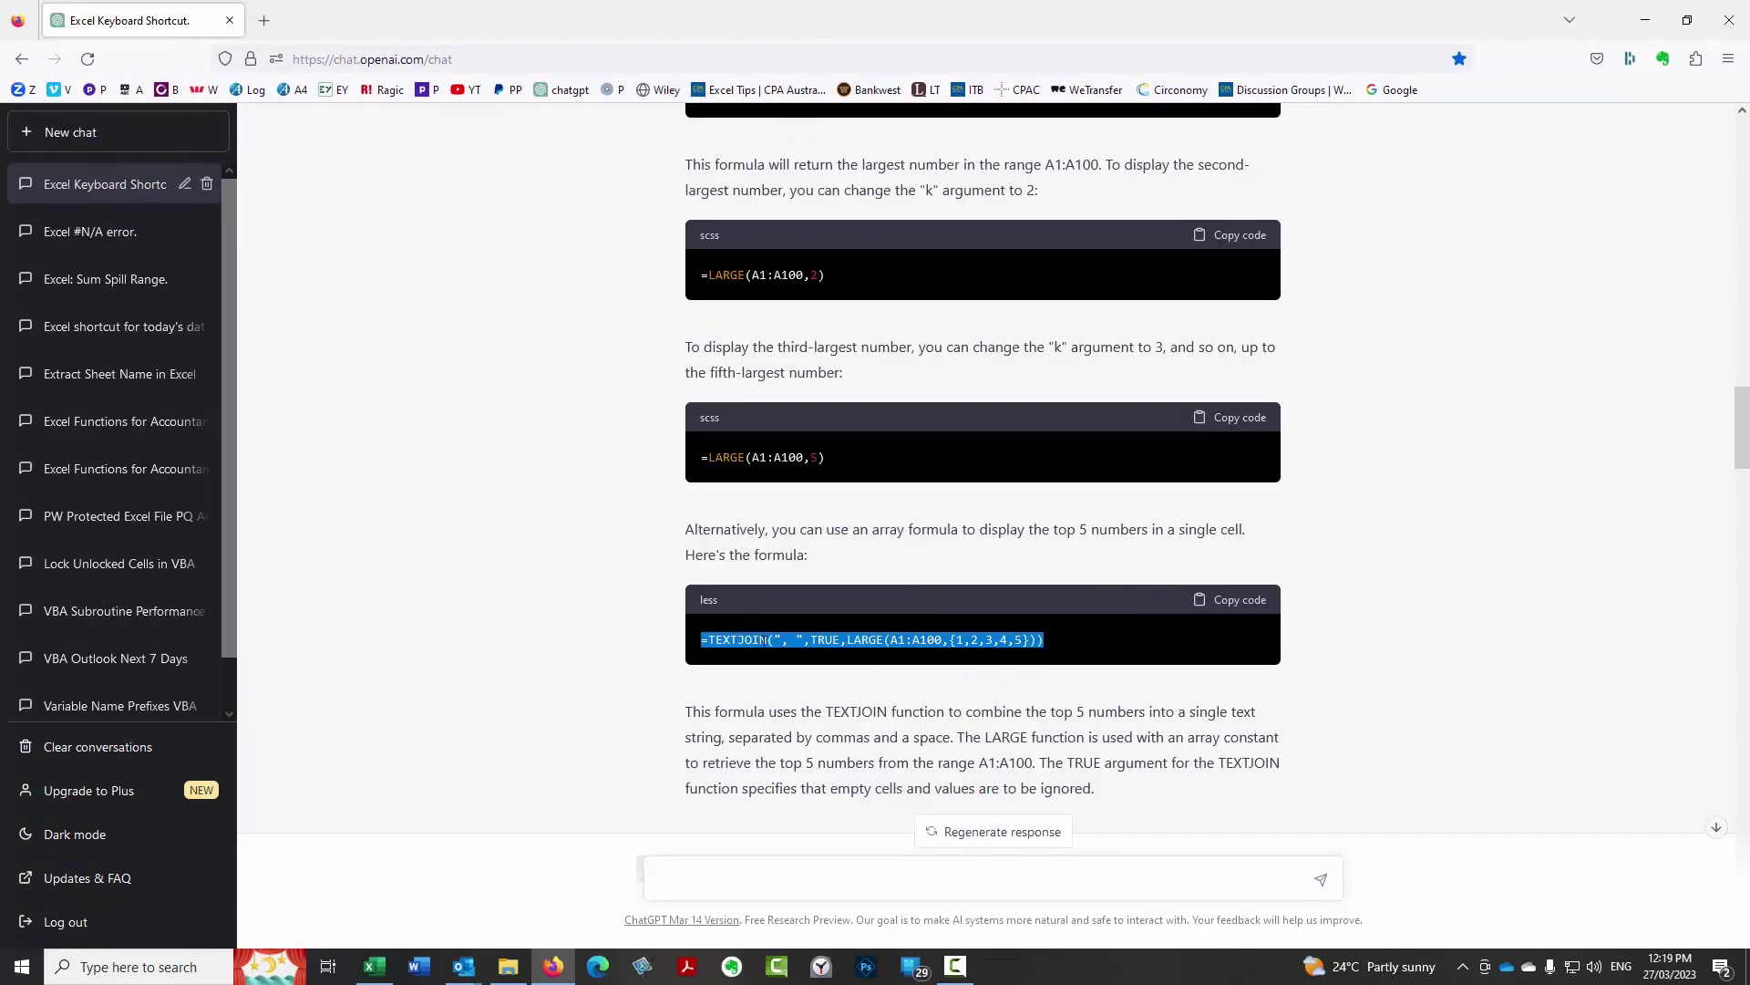
right_click(764, 640)
click(788, 661)
drag(1749, 265, 638, 128)
right_click(501, 399)
click(562, 319)
right_click(563, 319)
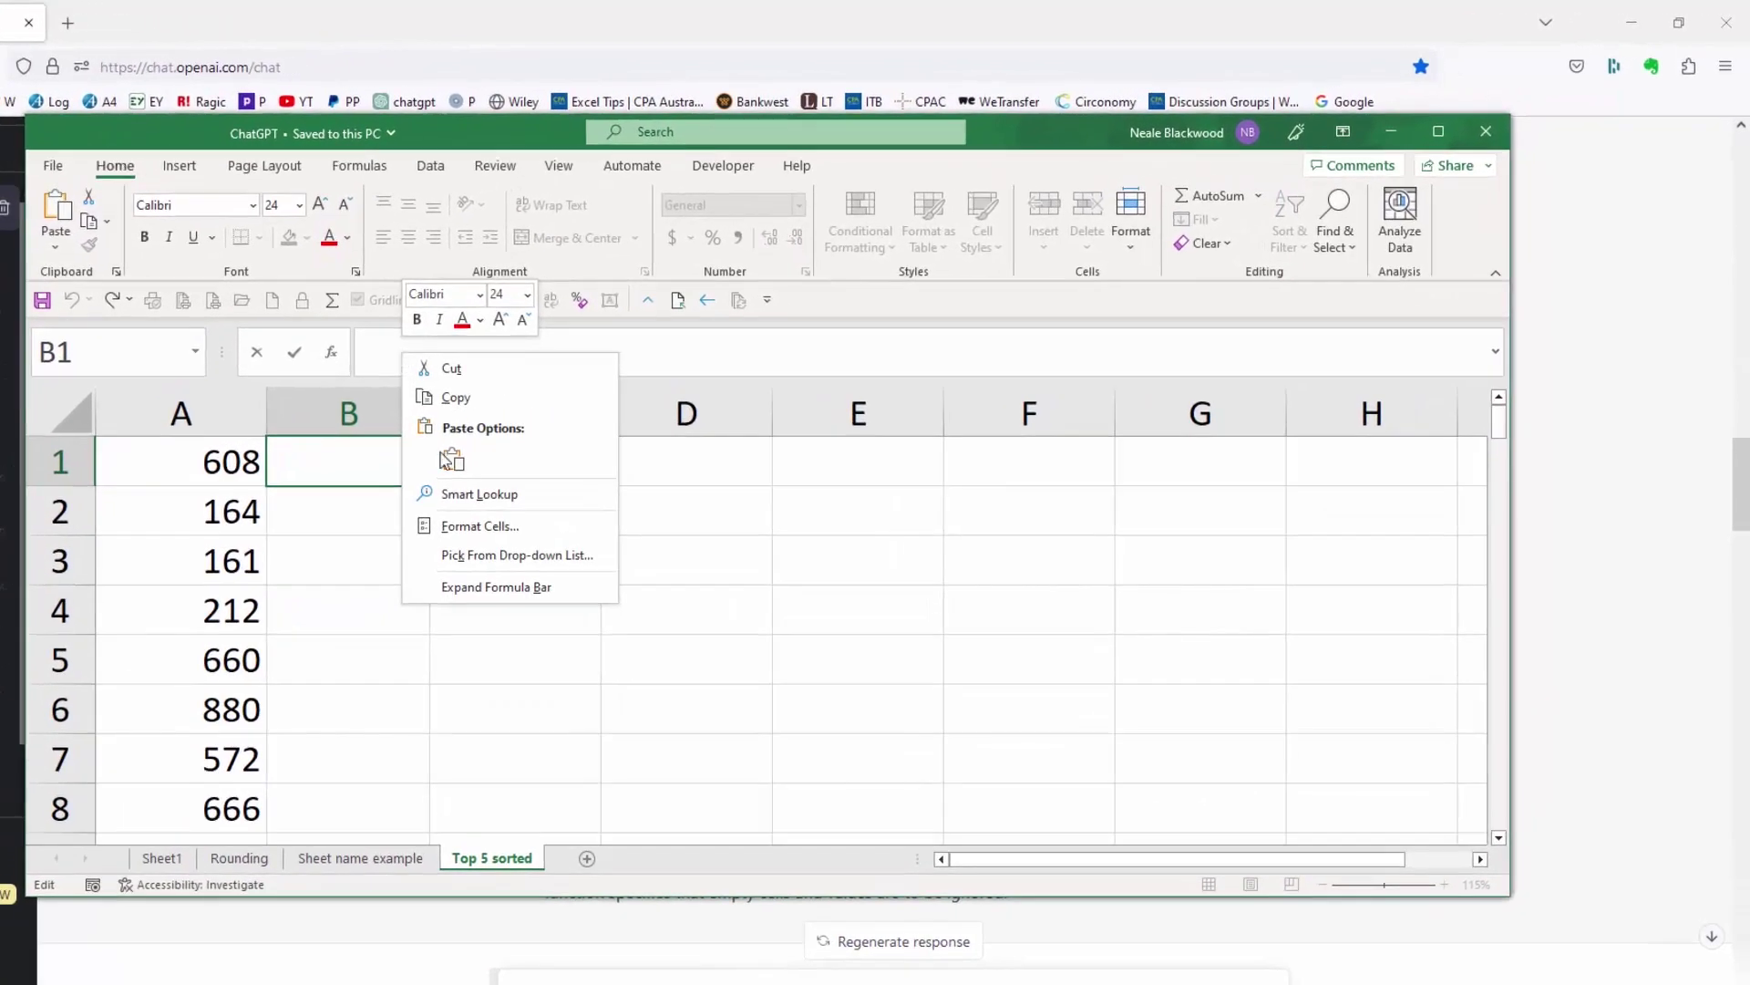
click(493, 445)
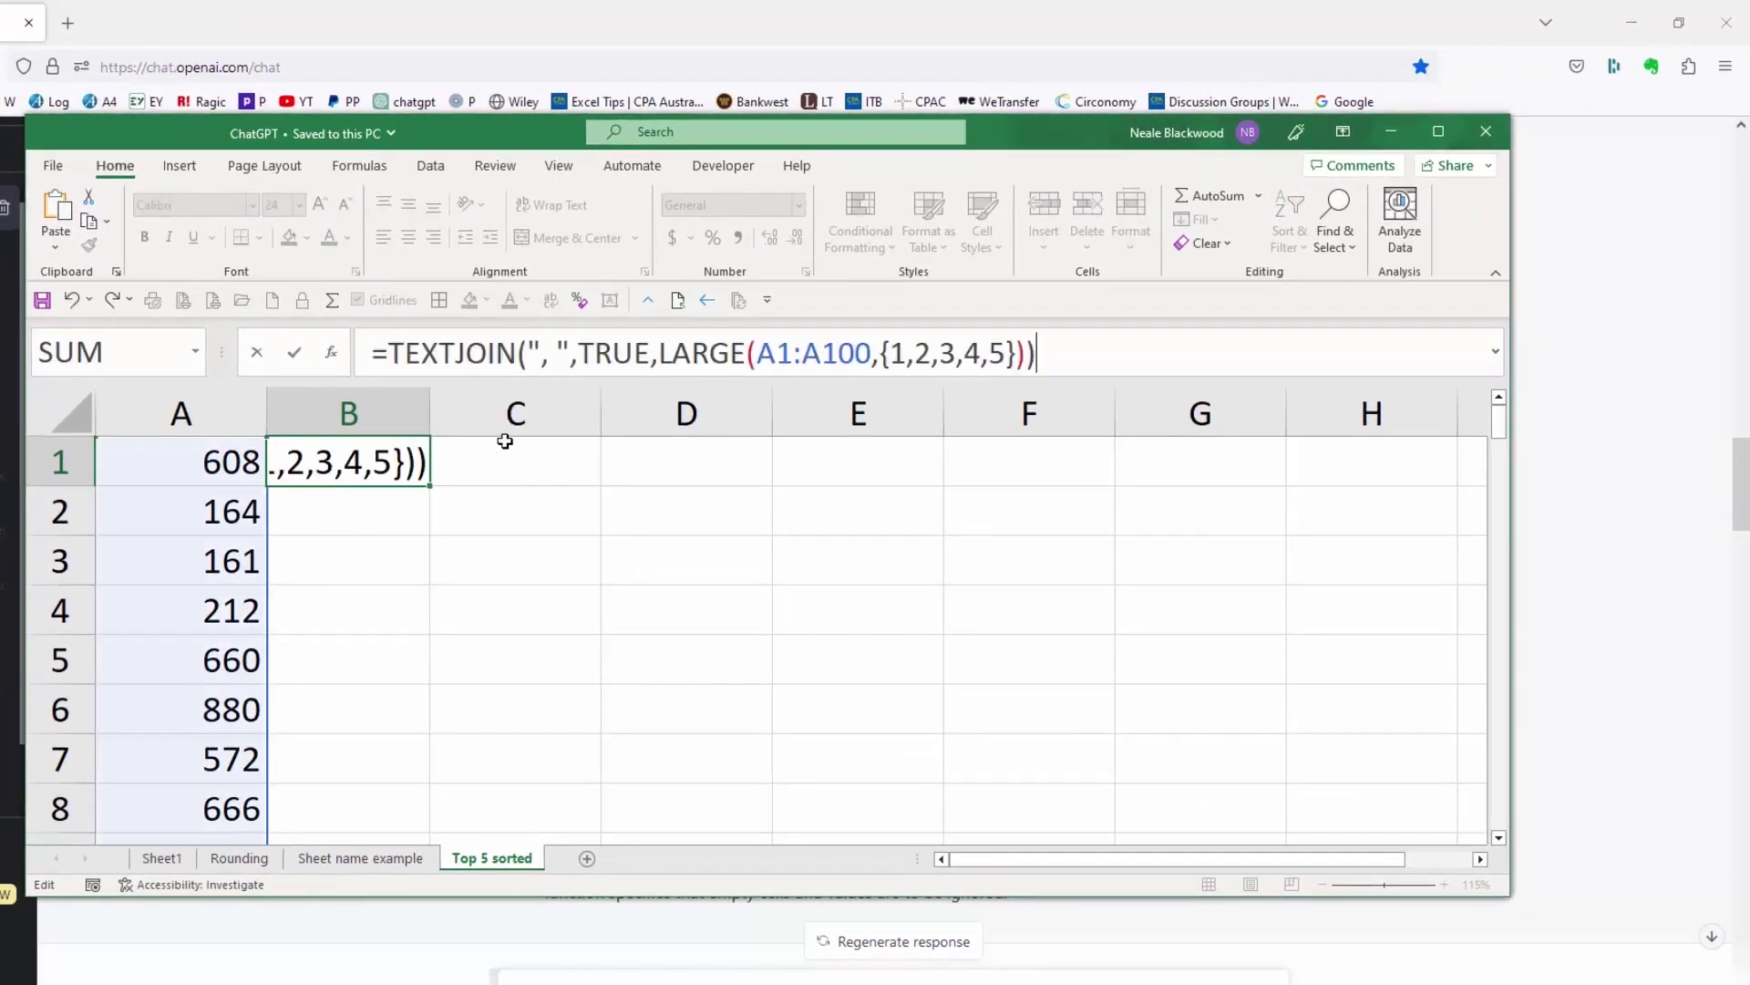
key(Return)
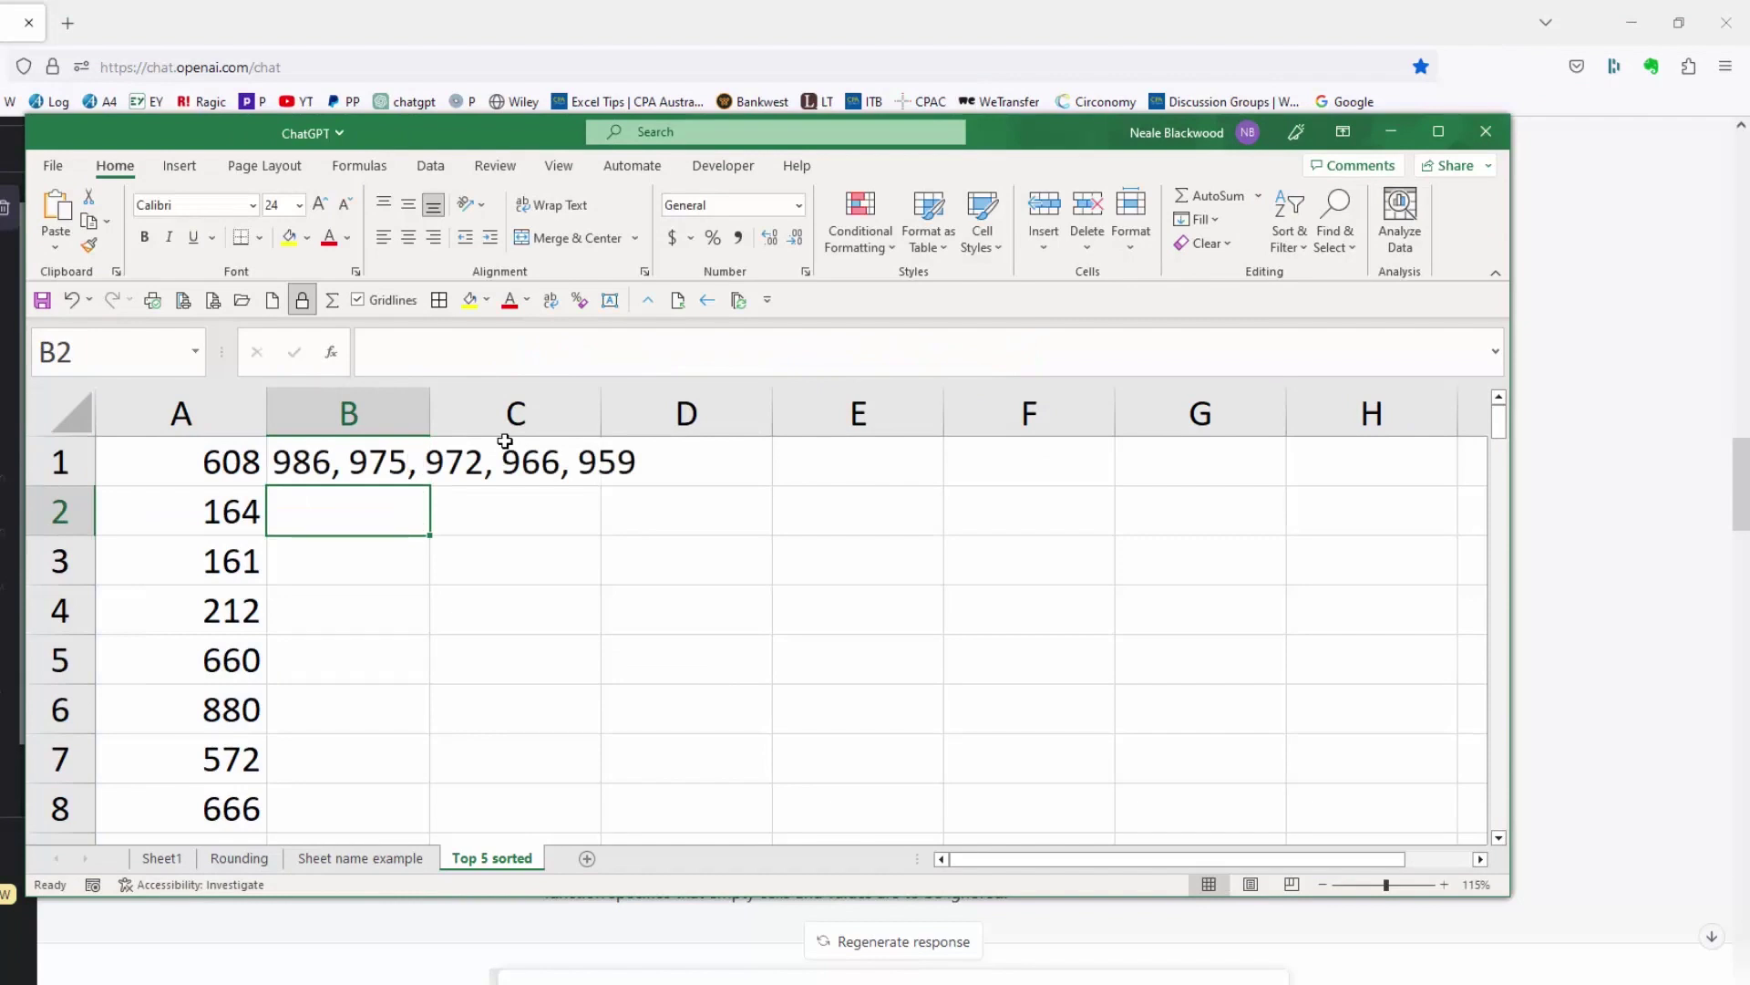
drag(429, 405, 652, 414)
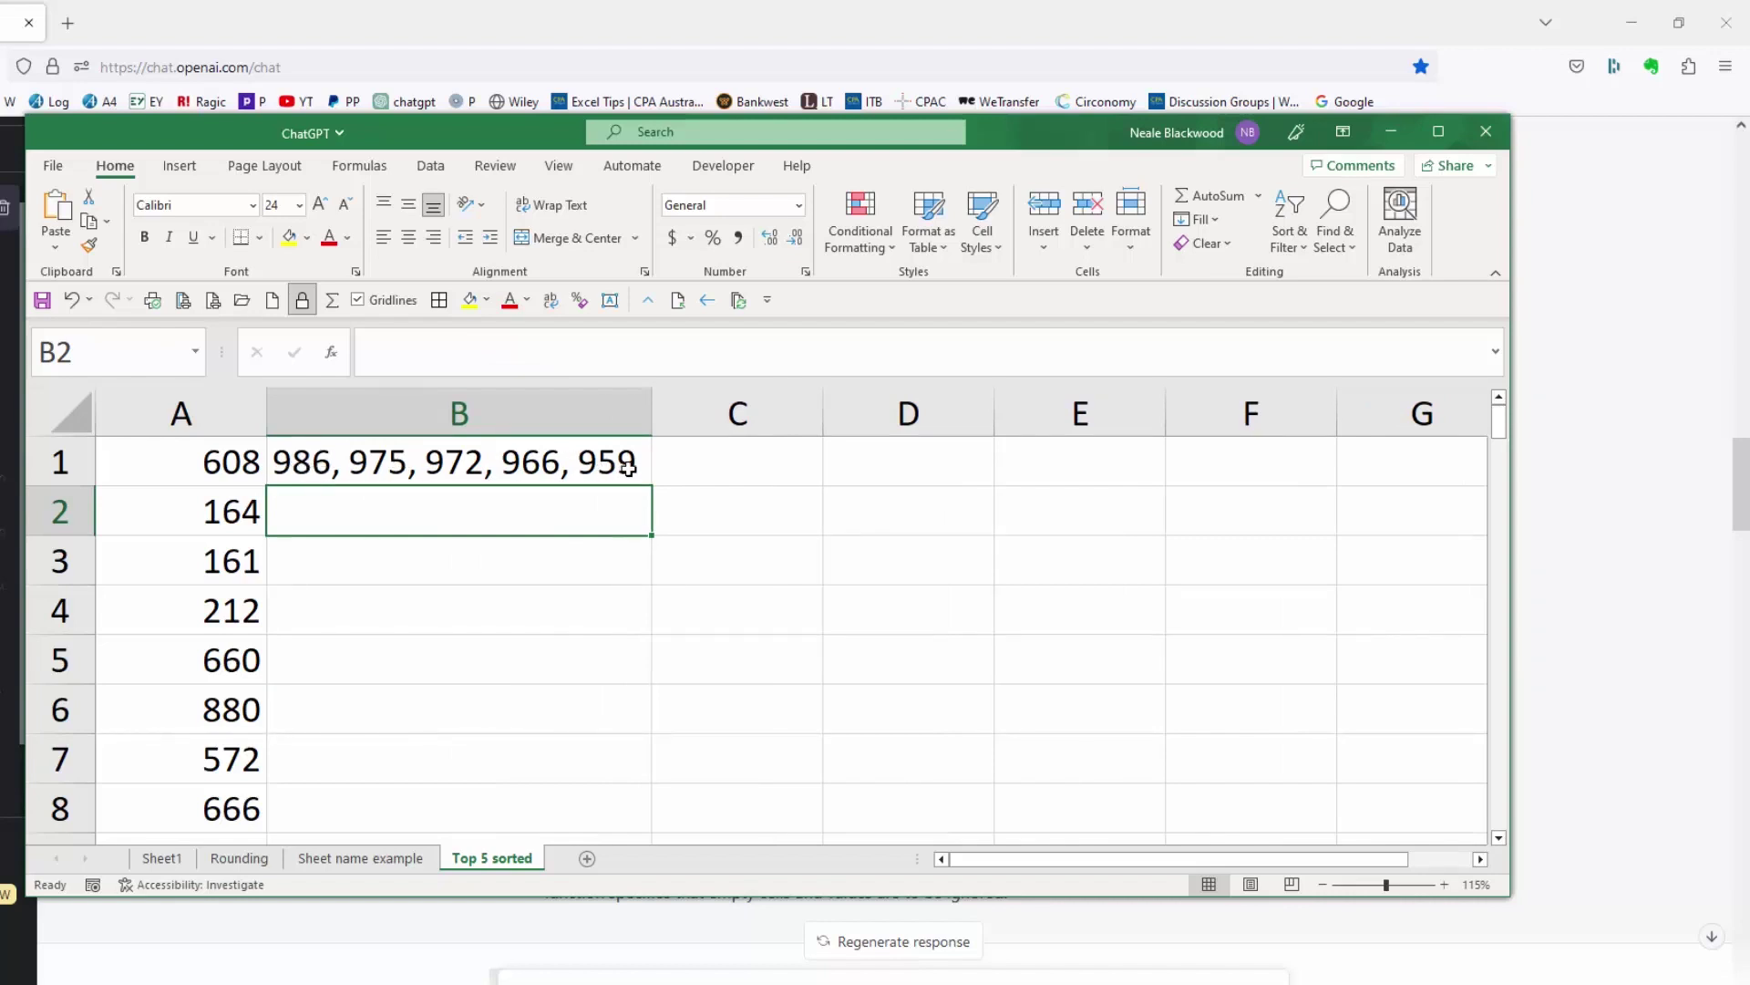
Step: Copy the LARGE part of the TEXTJOIN formula in B1 and enter it in C1 as =LARGE(A1:A100,{1,2,3,4,5})
click(440, 465)
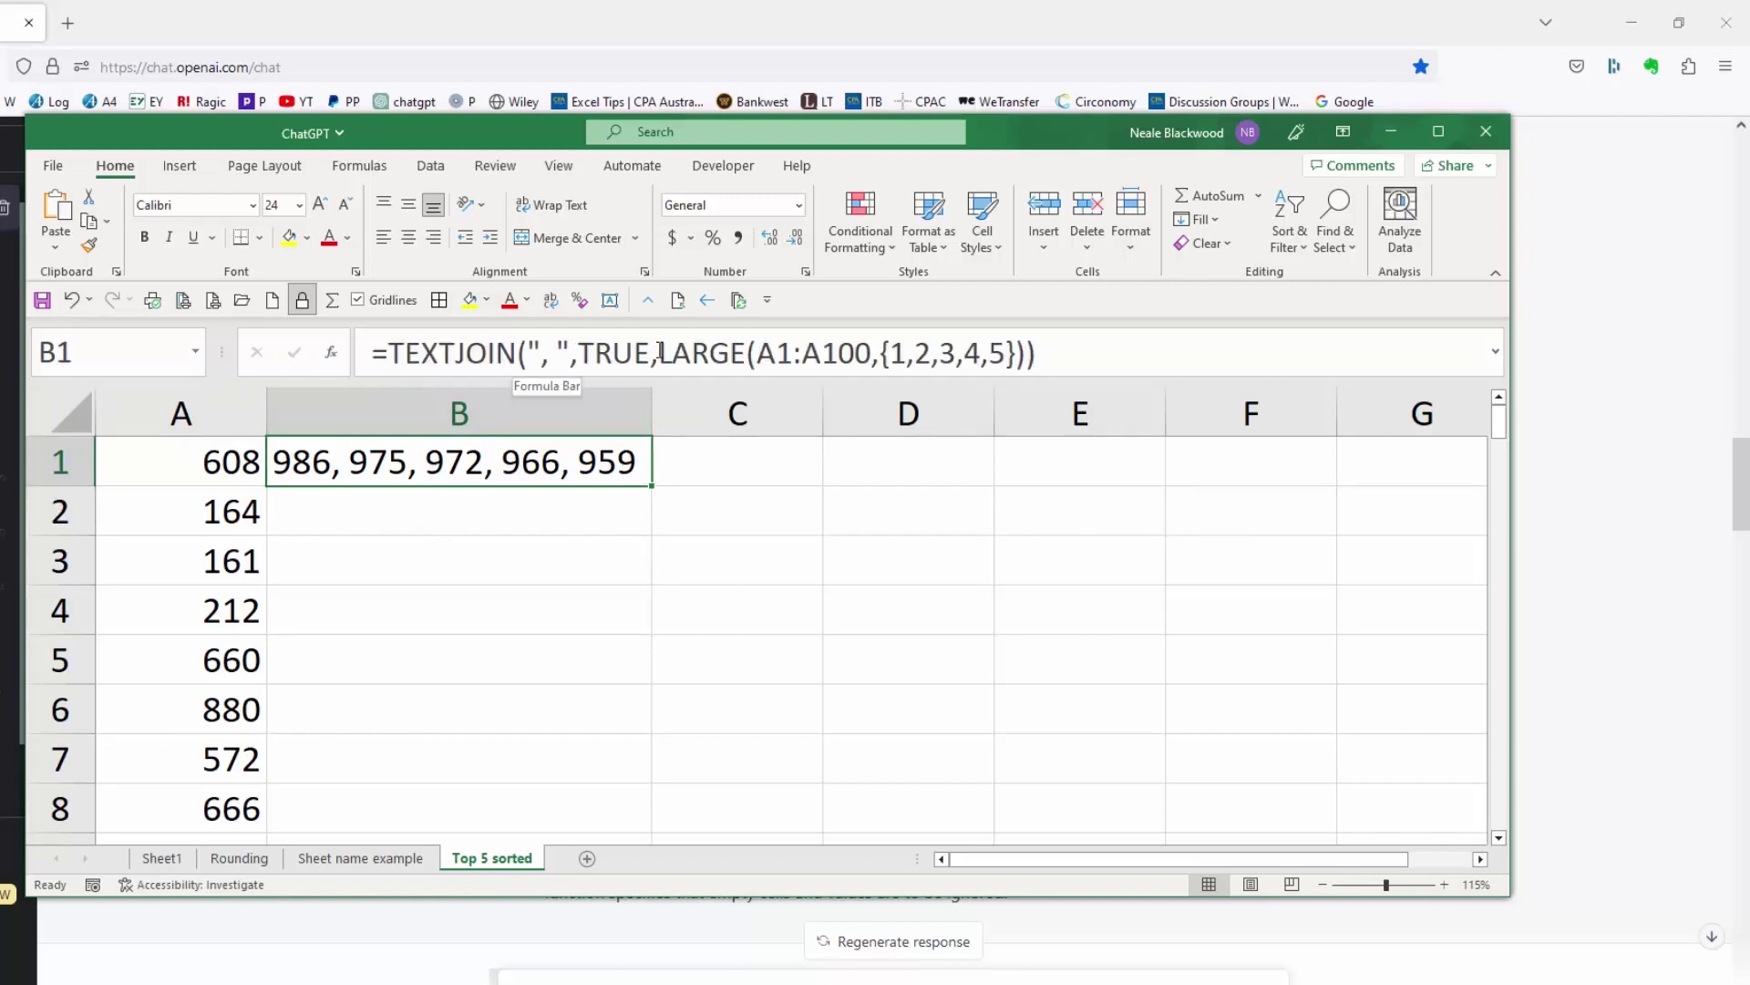
drag(663, 352, 1033, 383)
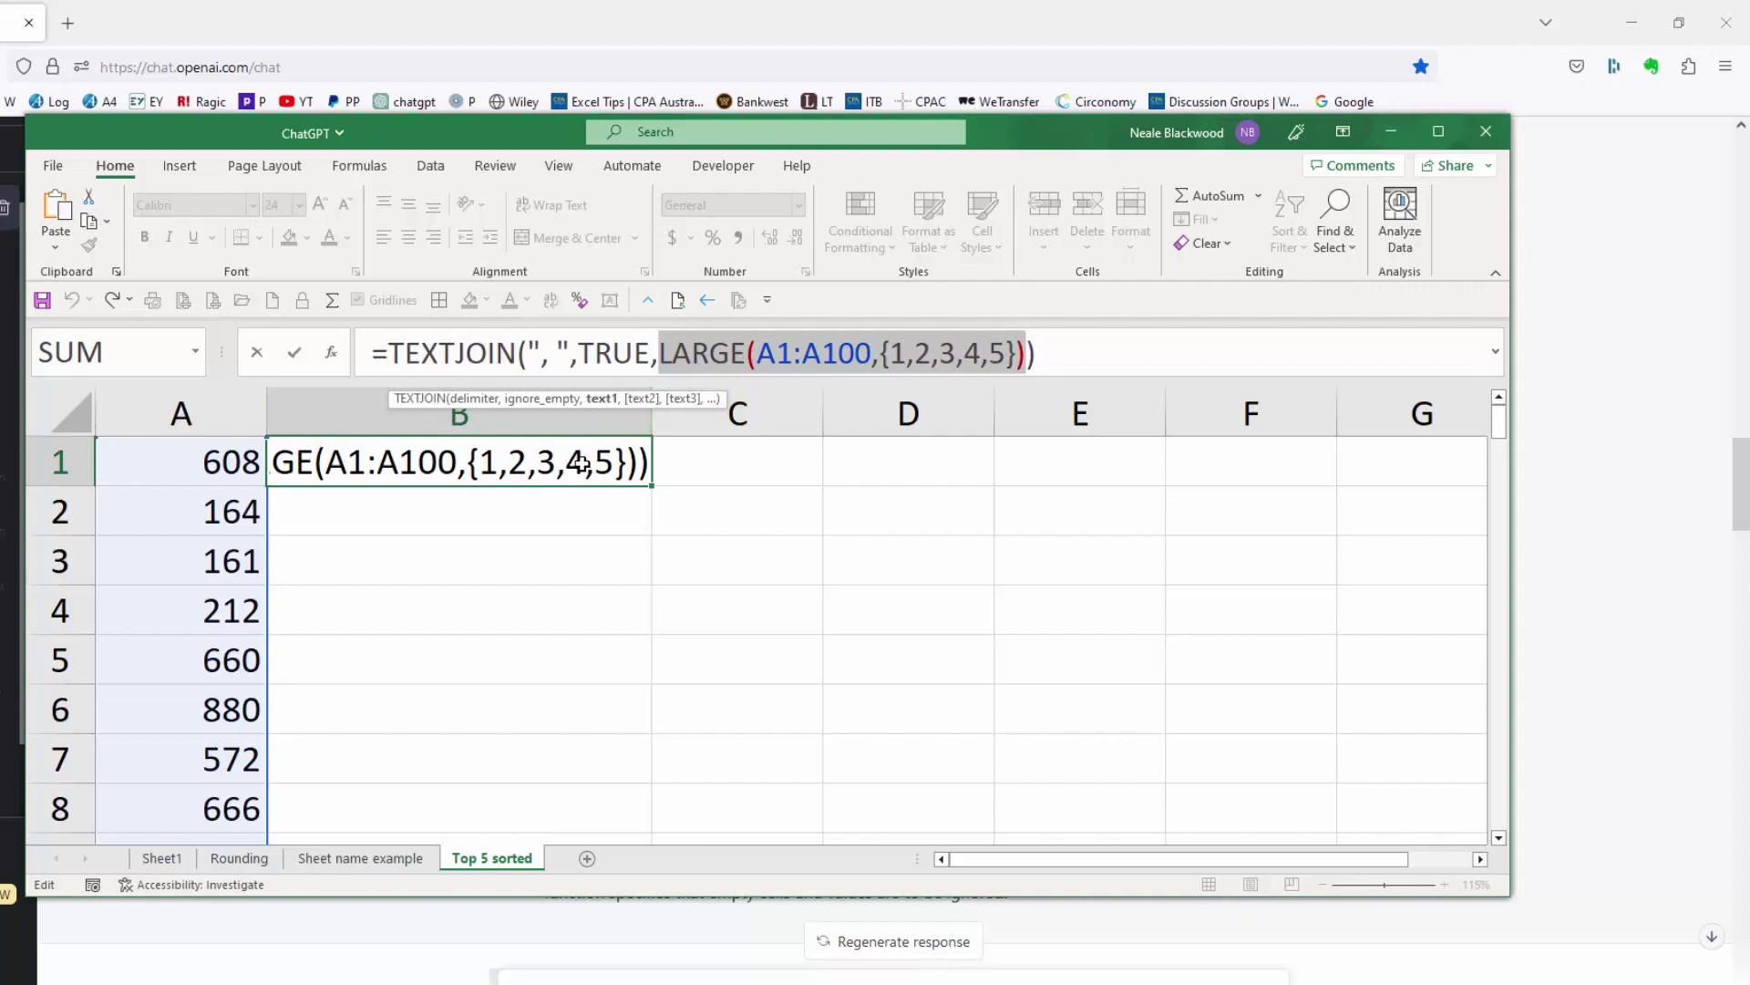
key(ctrl+Return)
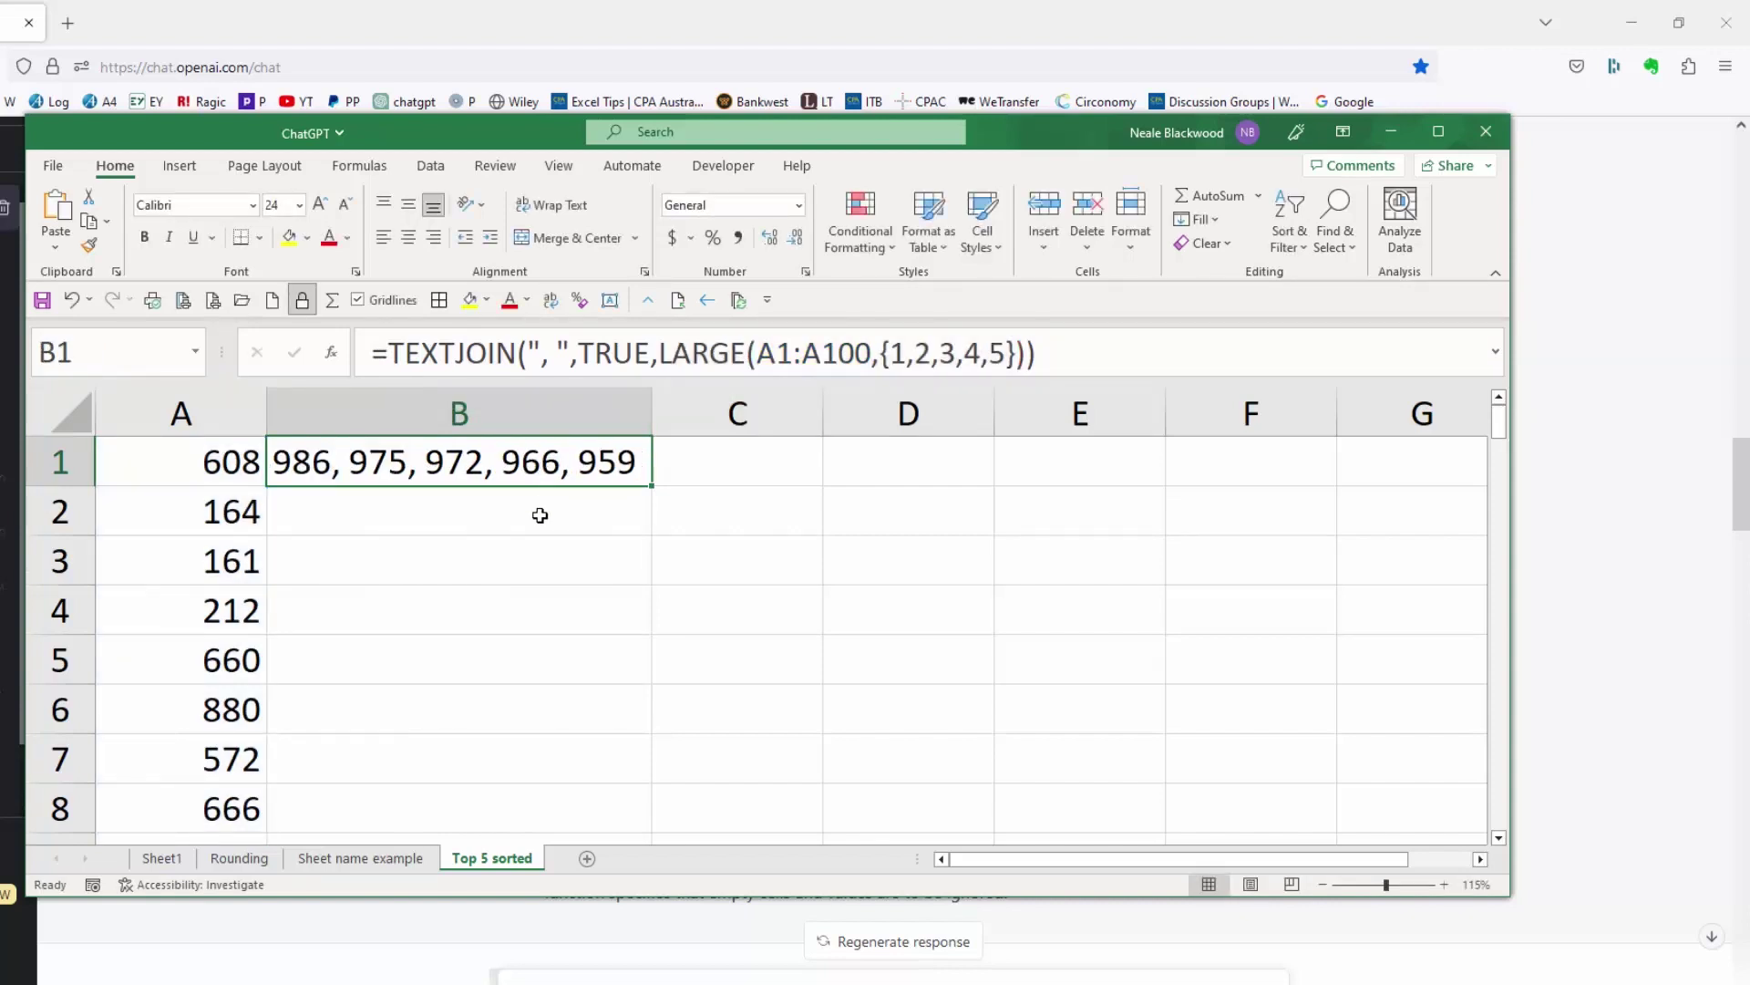
drag(662, 352, 1023, 354)
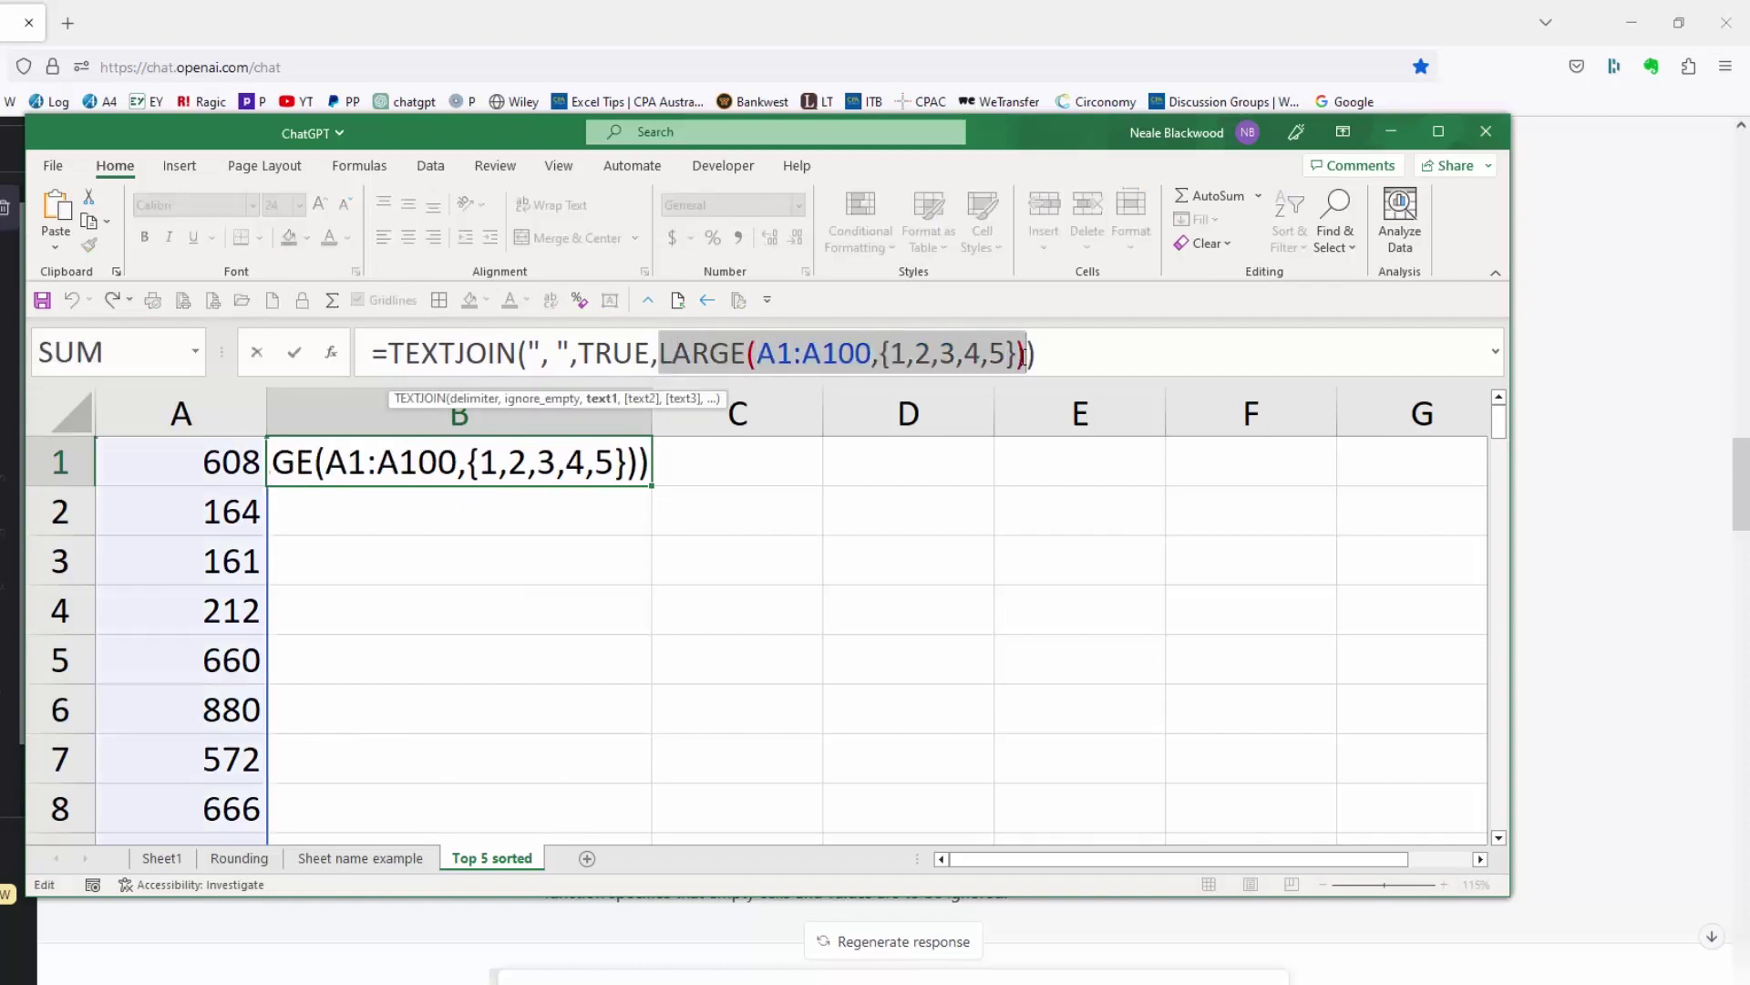
key(Escape)
click(672, 462)
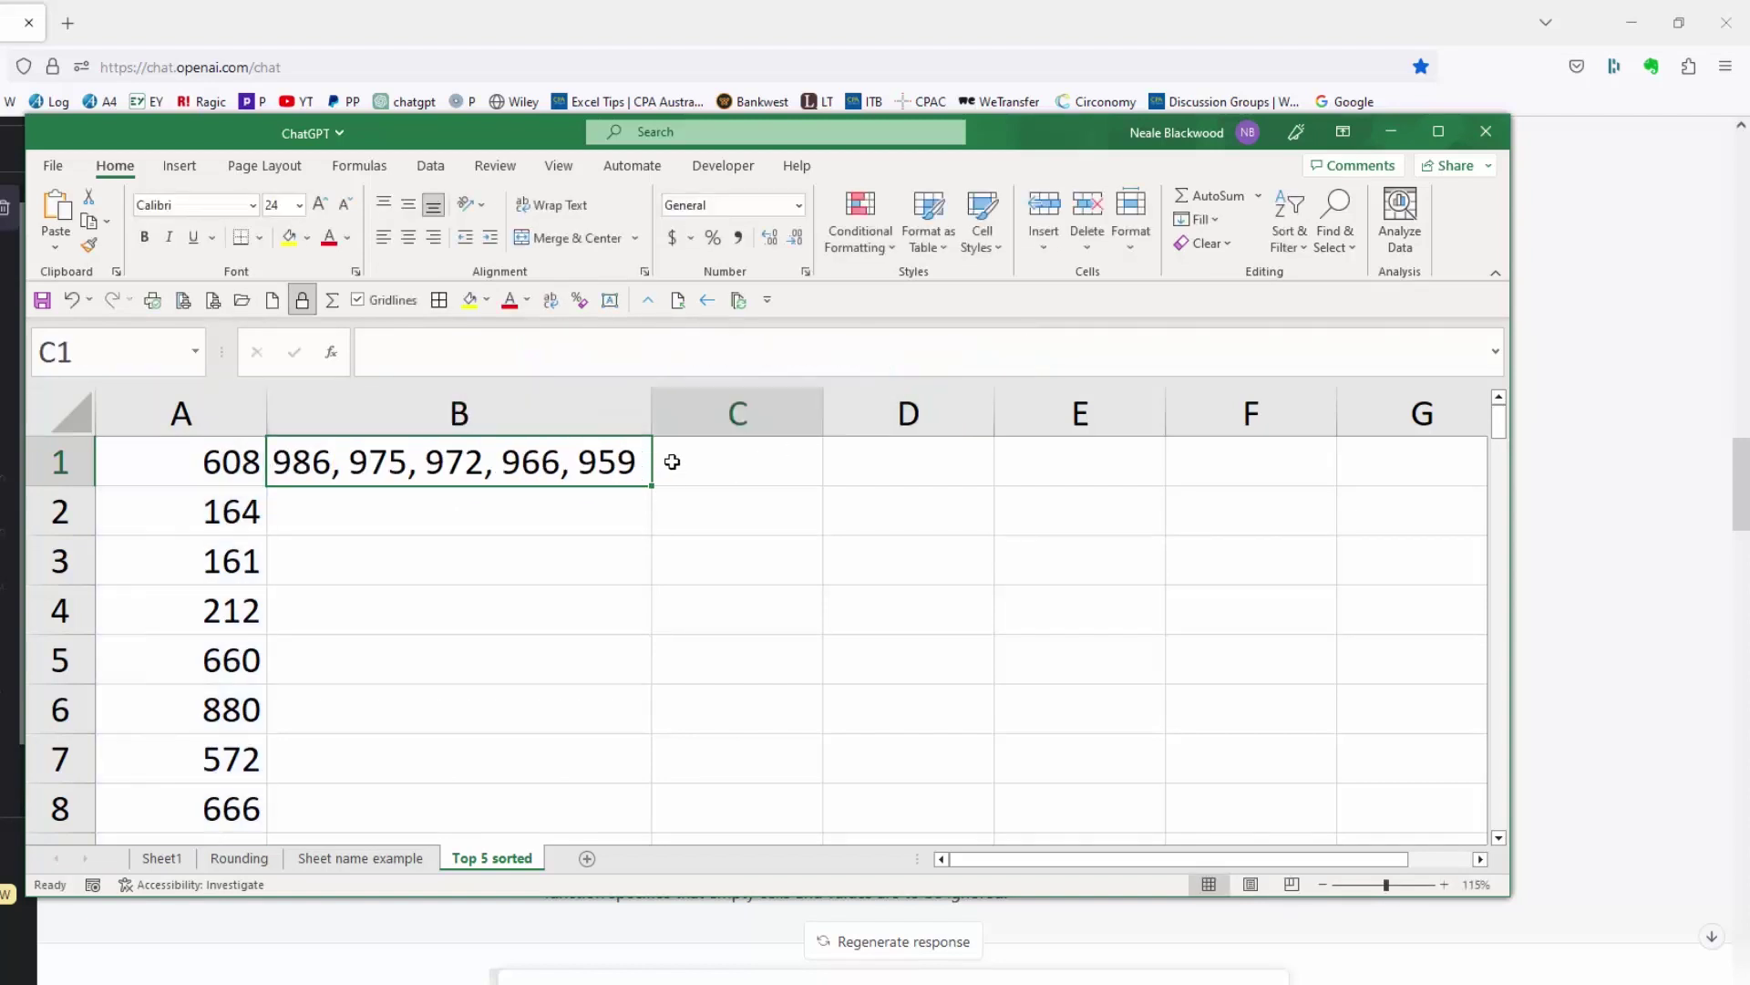
text(=)
key(ctrl+v)
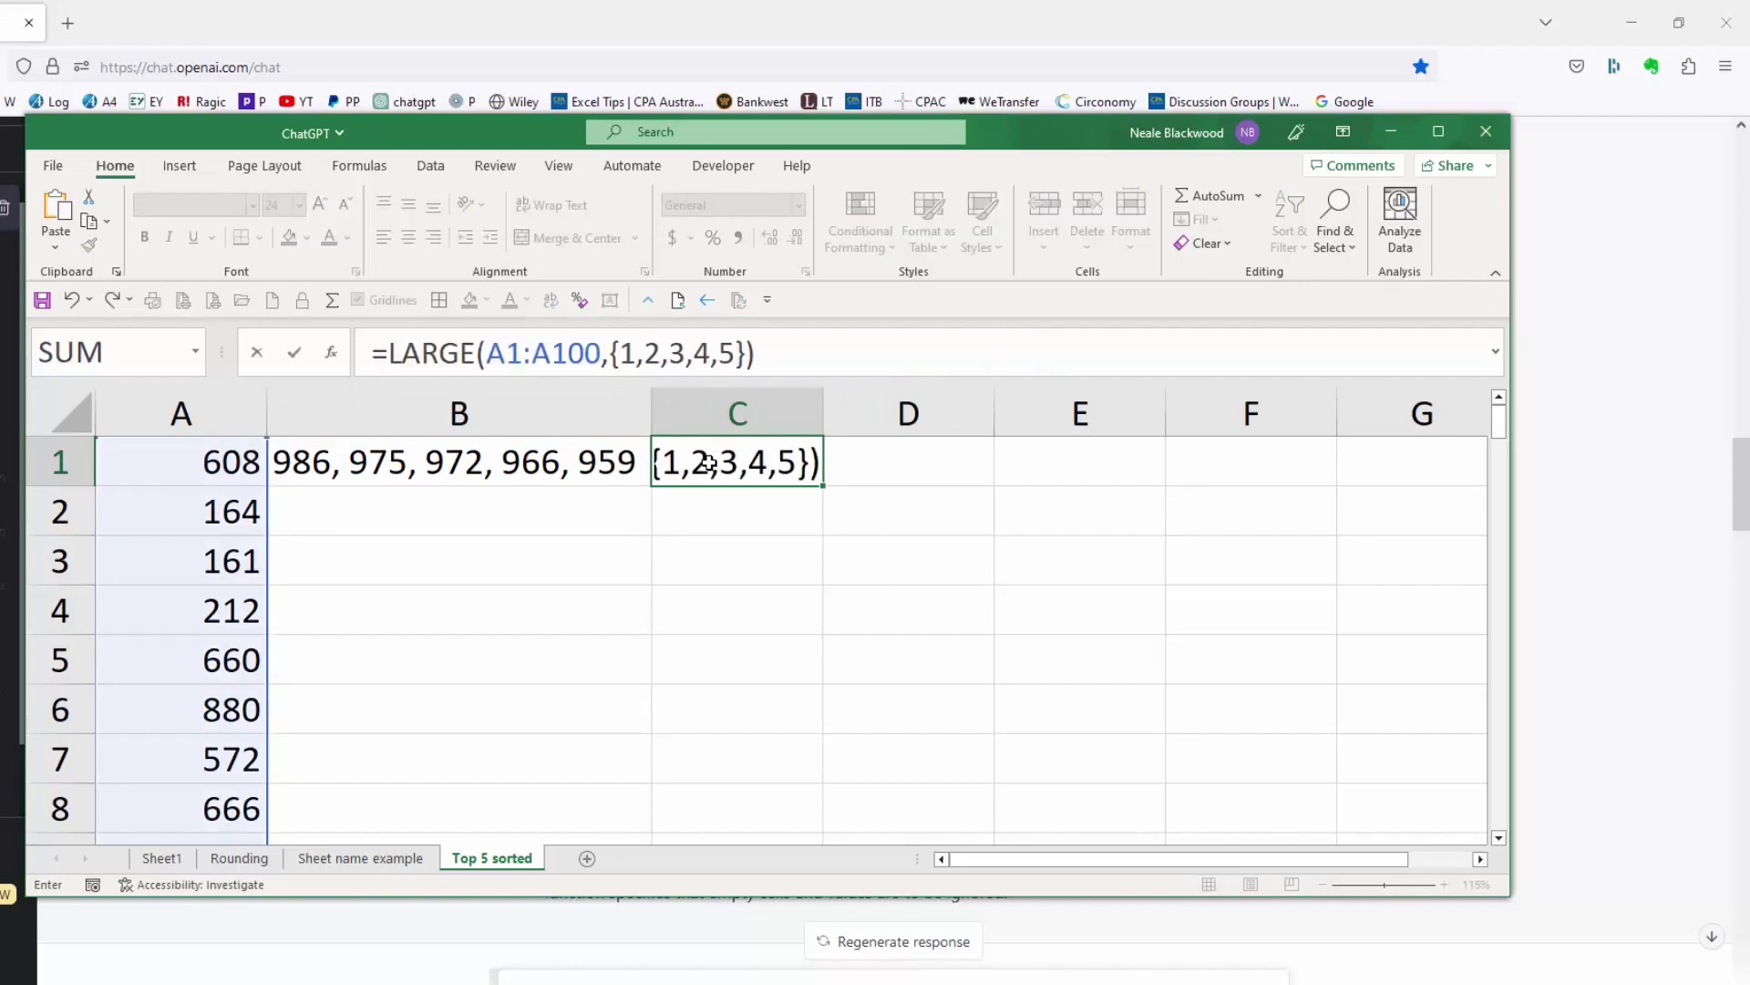
key(Return)
Step: Replace the commas in C1's array constant with semicolons, making the formula =LARGE(A1:A100,{1;2;3;4;5})
click(710, 462)
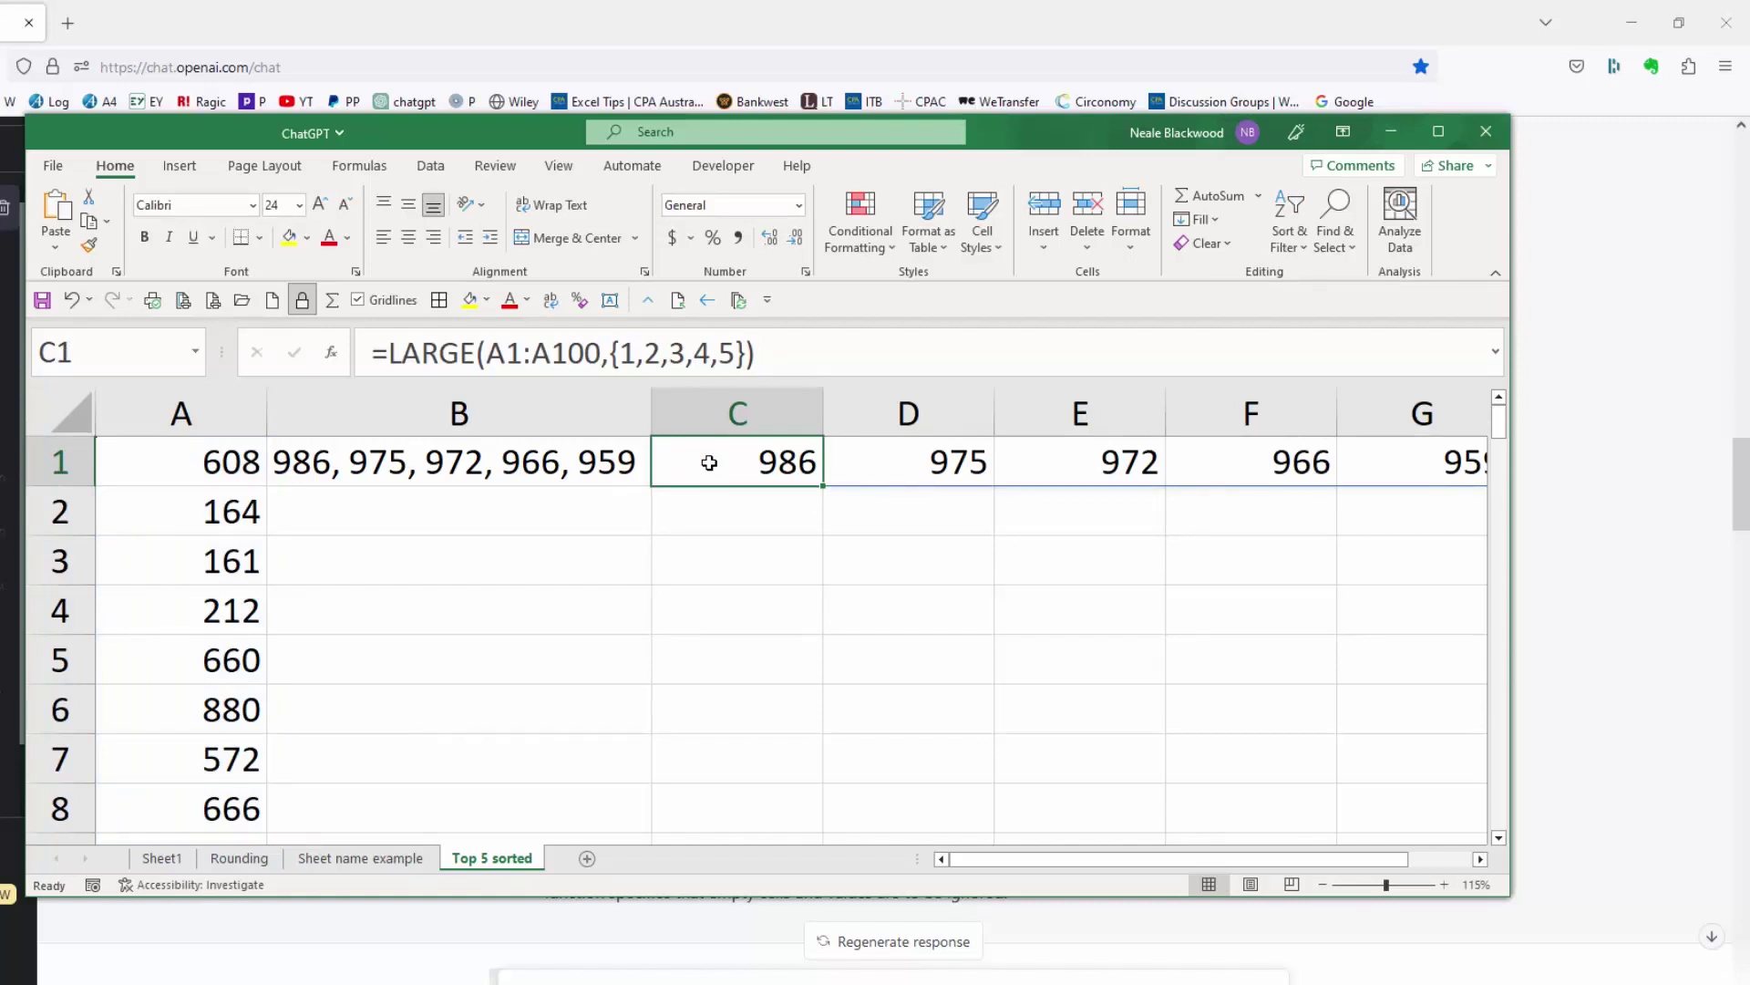
key(Right)
key(Right)
key(Left)
key(Left)
click(638, 356)
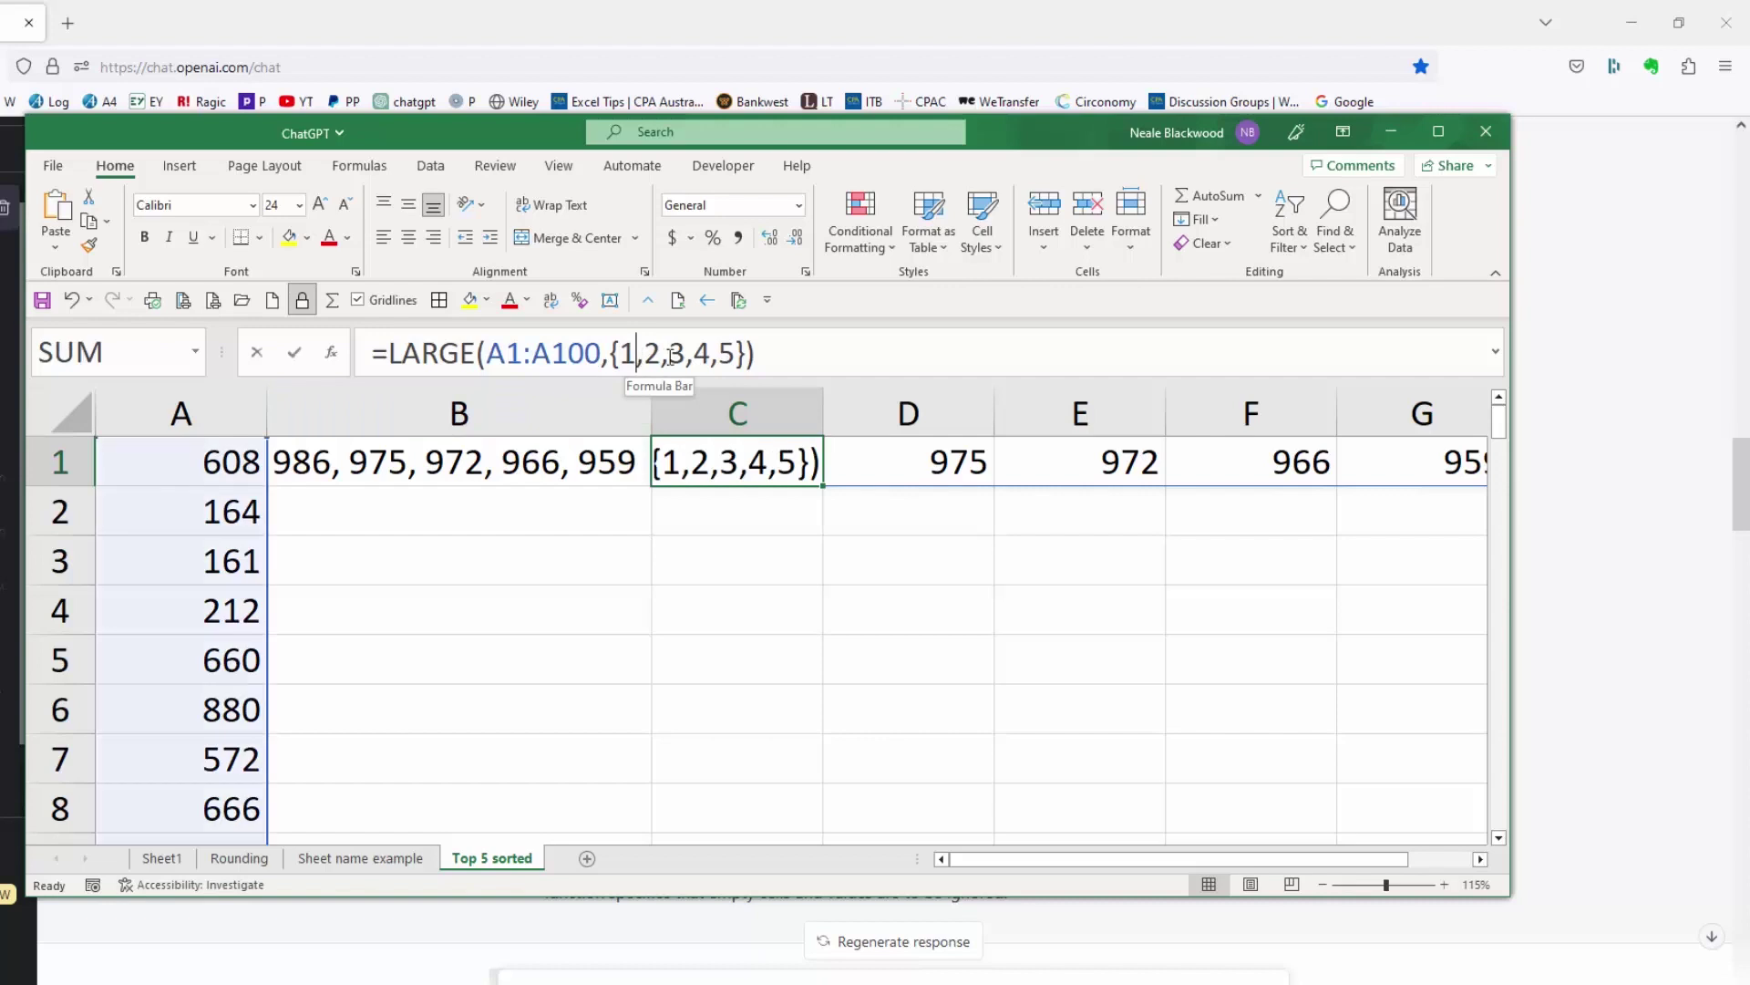
text(;)
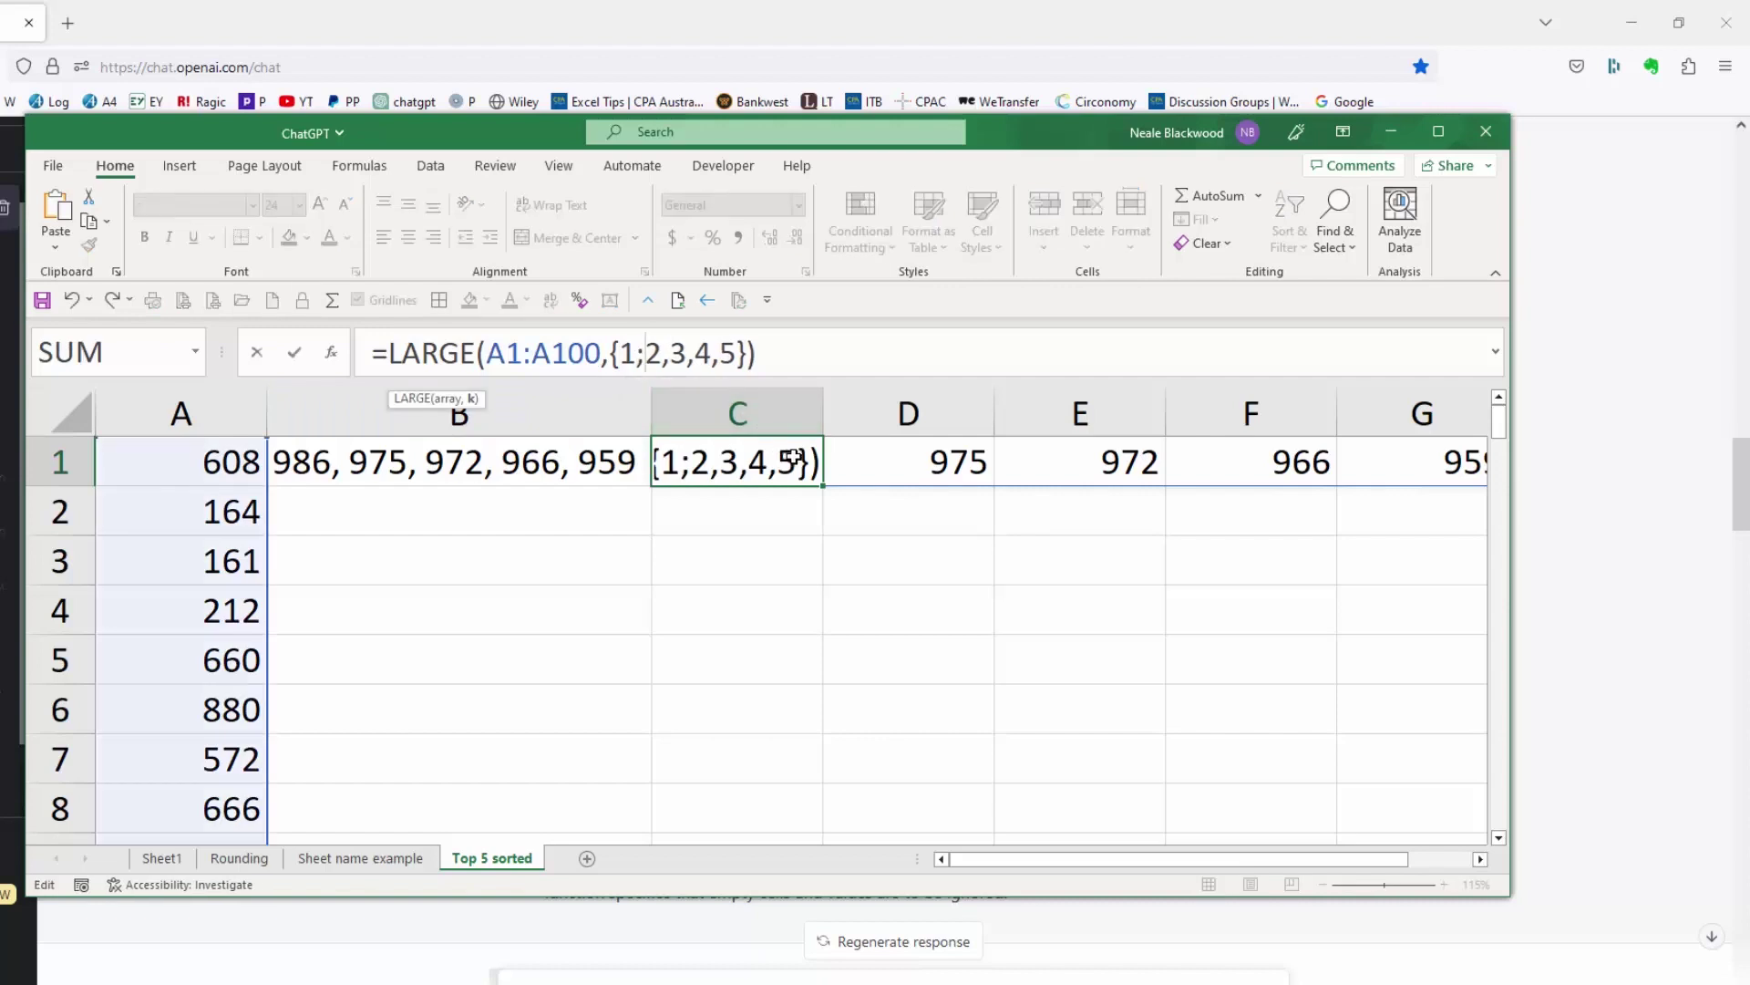
key(Right)
text(;)
key(Delete)
key(Right)
text(;)
key(Delete)
key(Right)
text(;)
key(Delete)
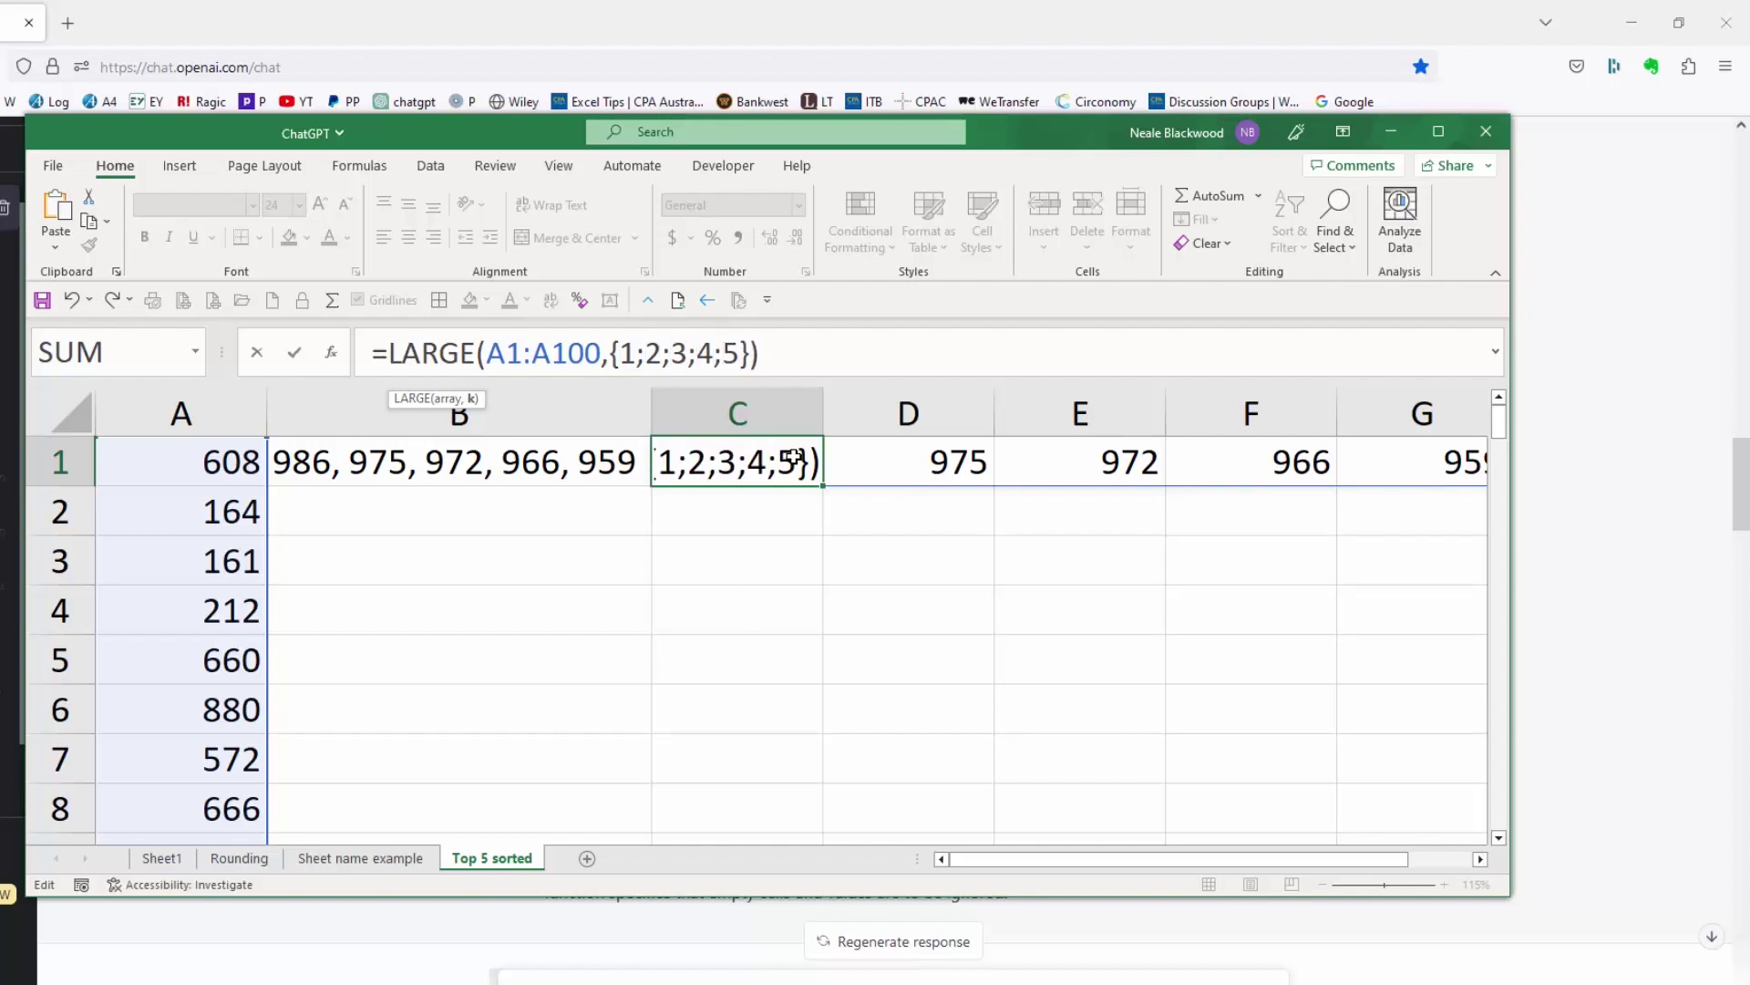
key(Return)
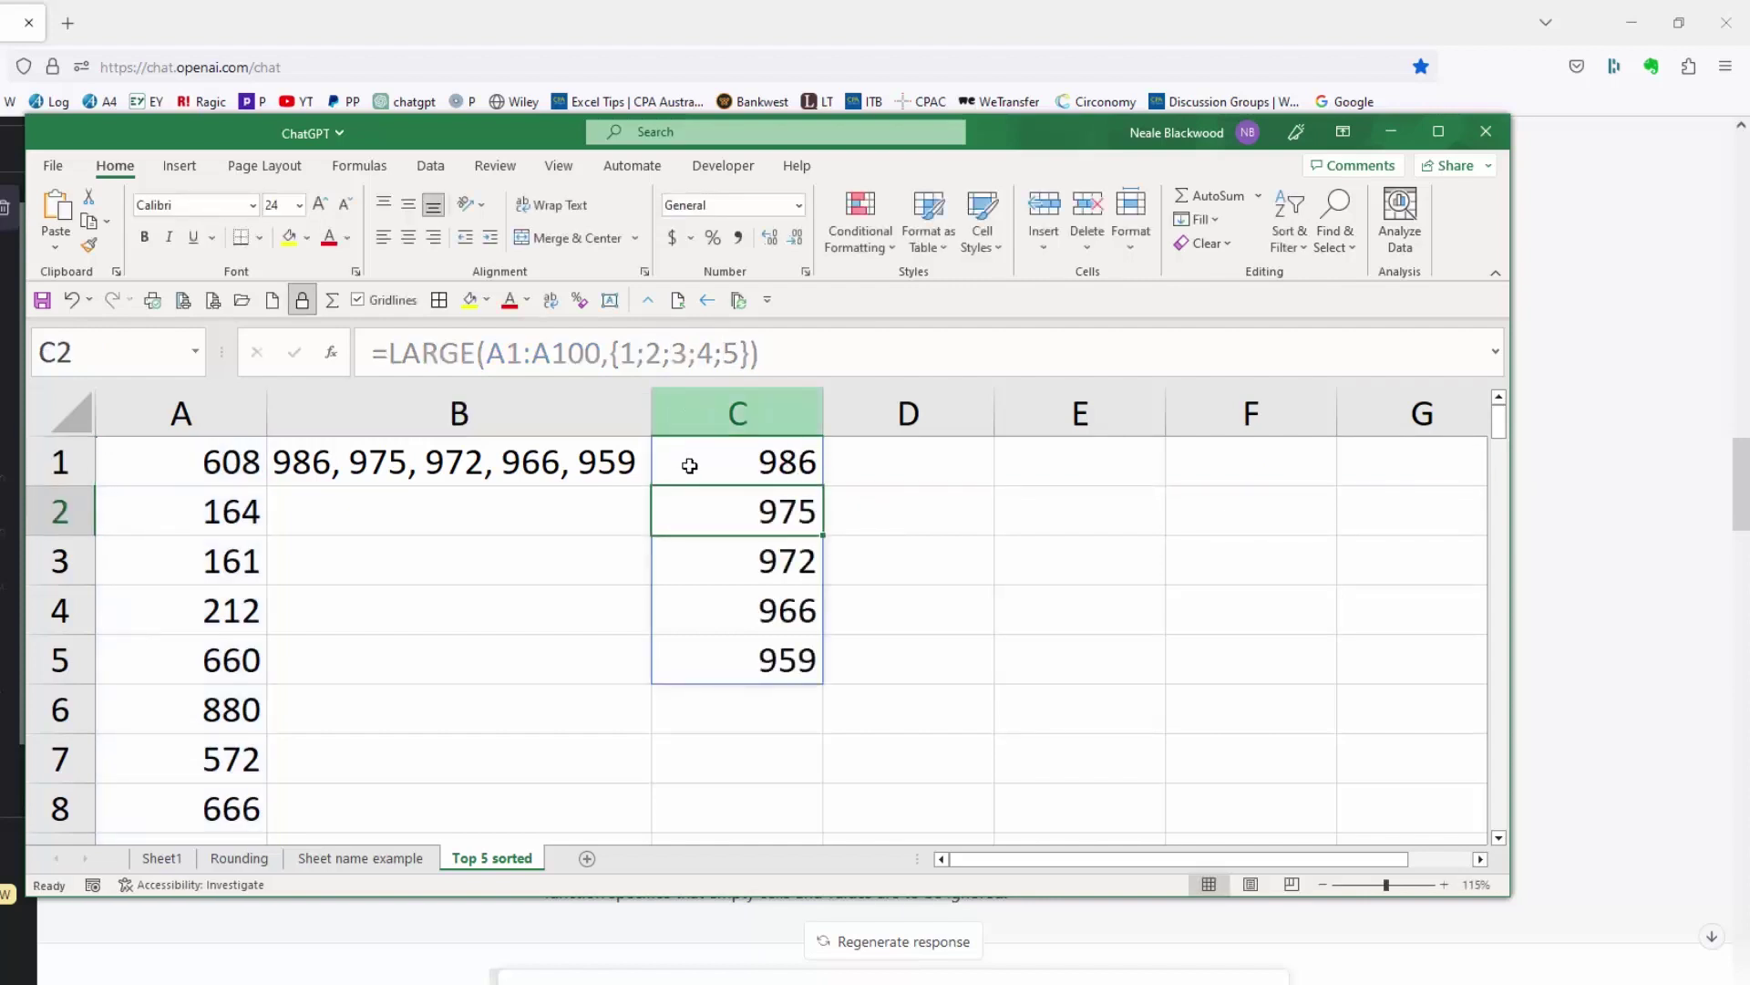
Step: Compare the LARGE formula in C1 with the LARGE part inside B1's TEXTJOIN formula, without changing either
click(726, 465)
click(623, 461)
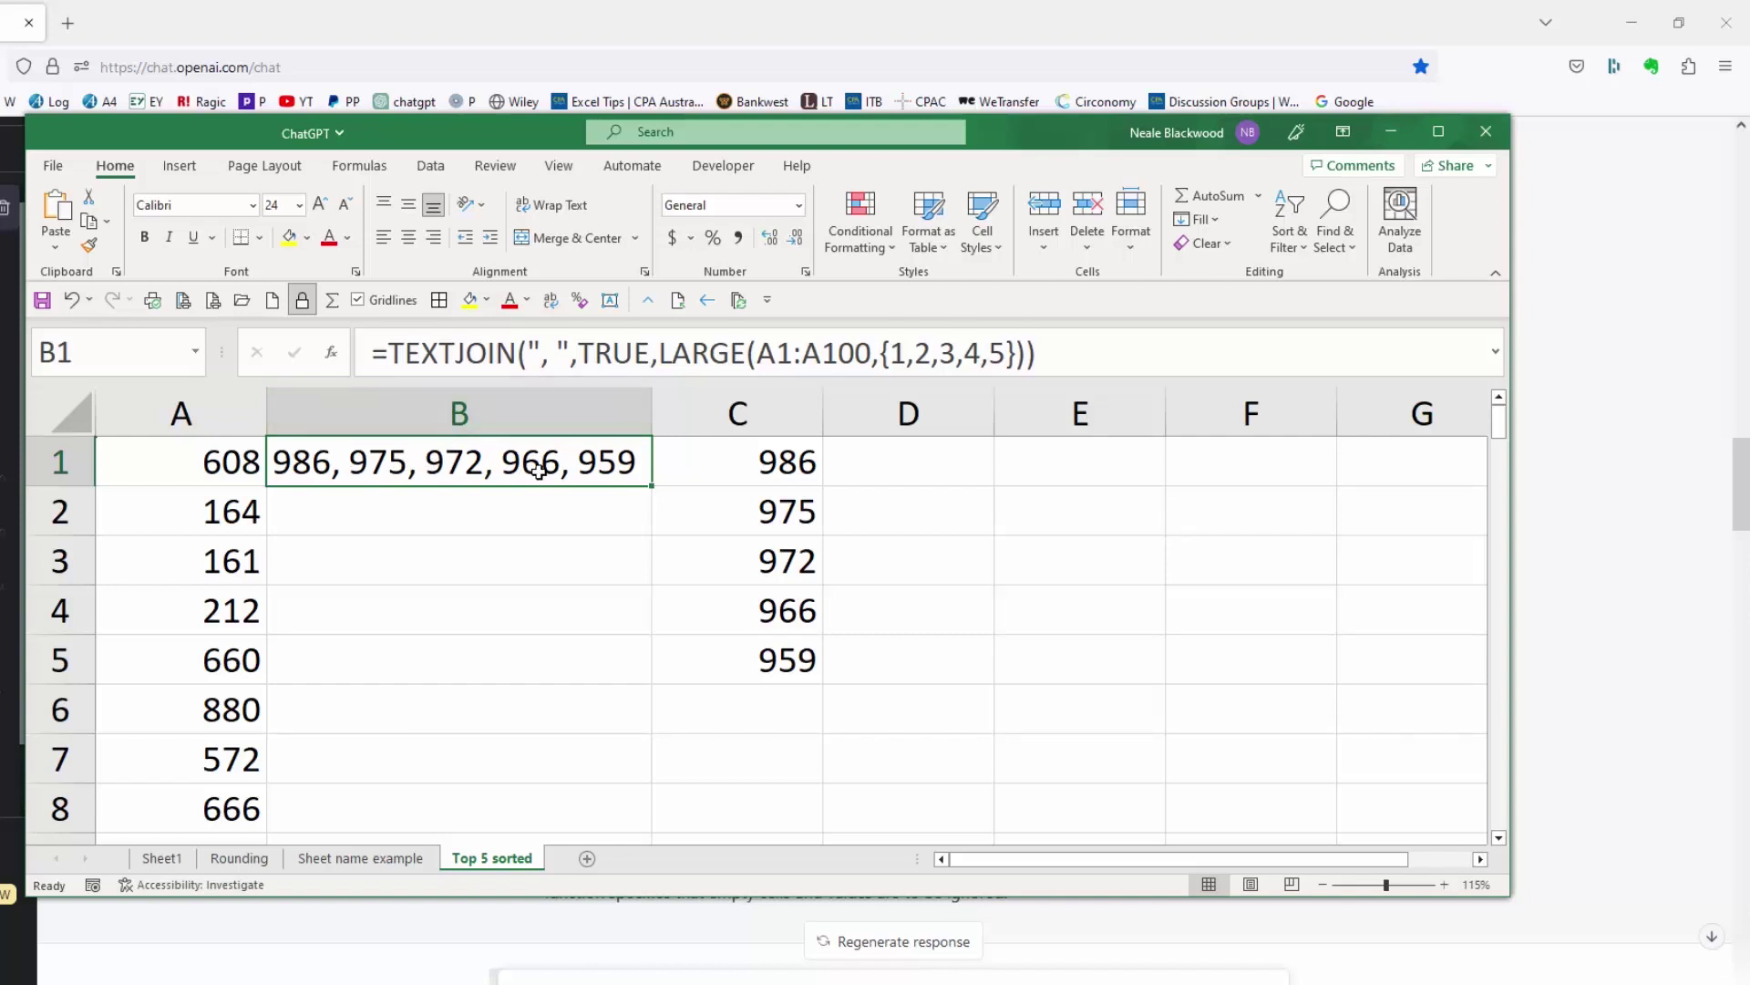
click(742, 458)
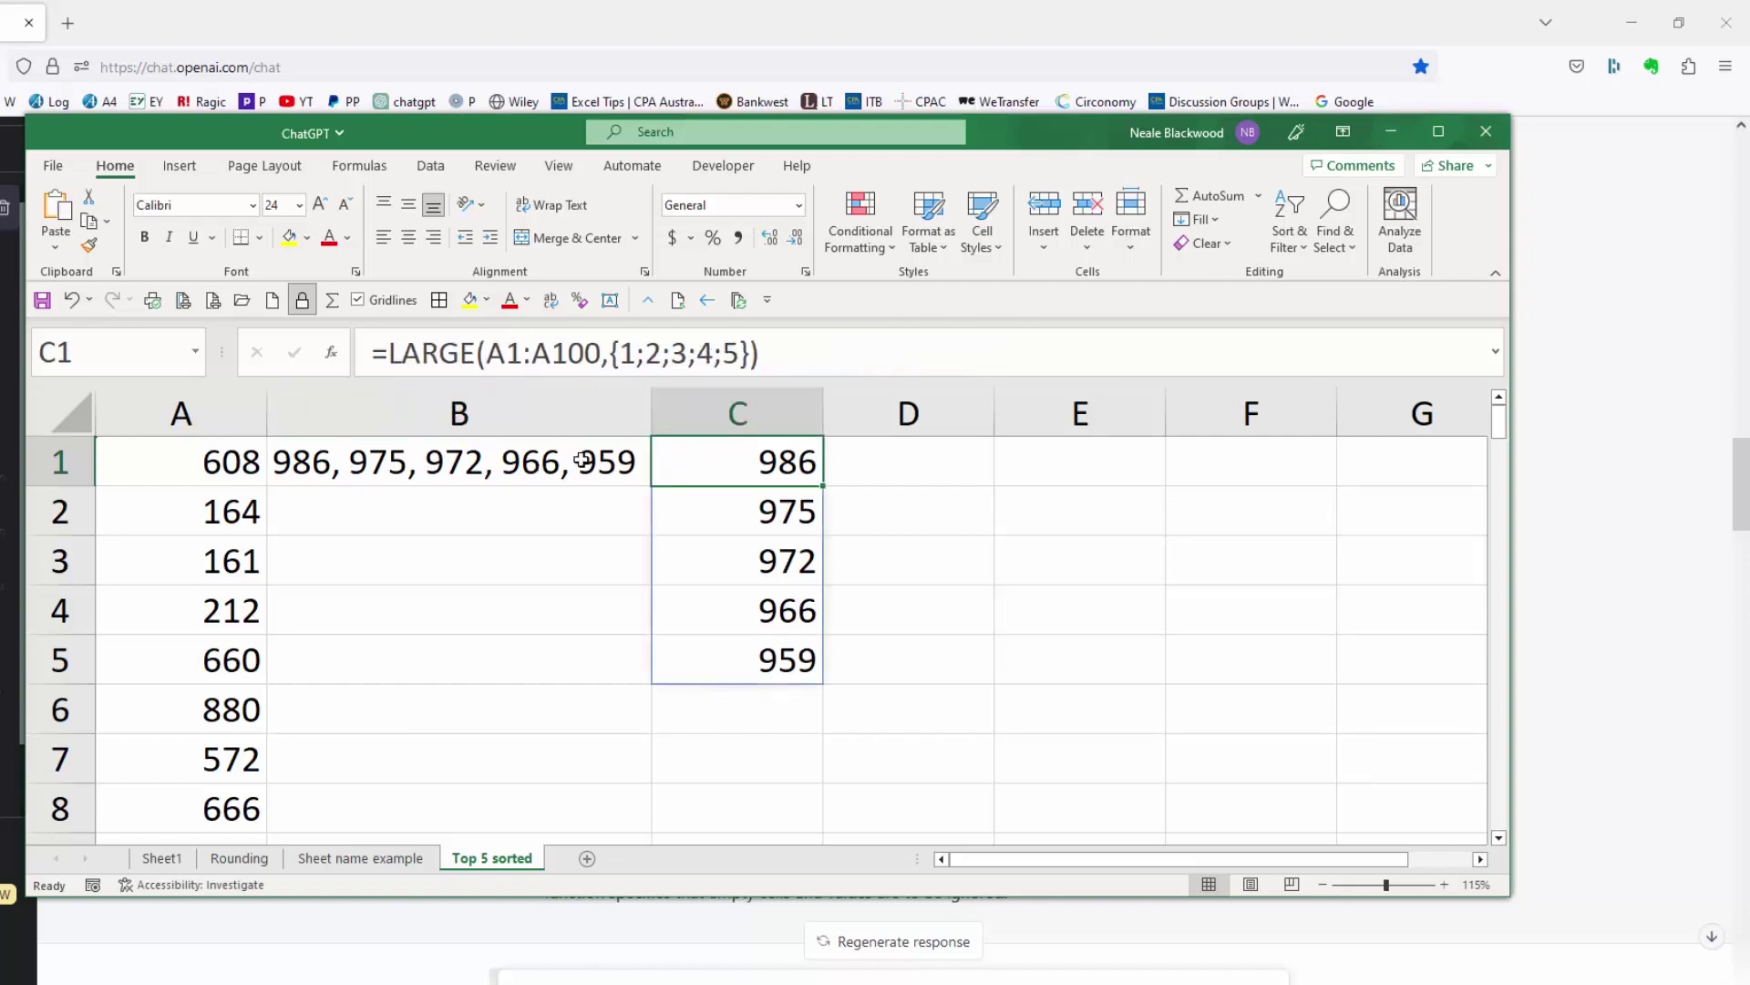
click(447, 458)
click(663, 353)
drag(720, 344, 1018, 374)
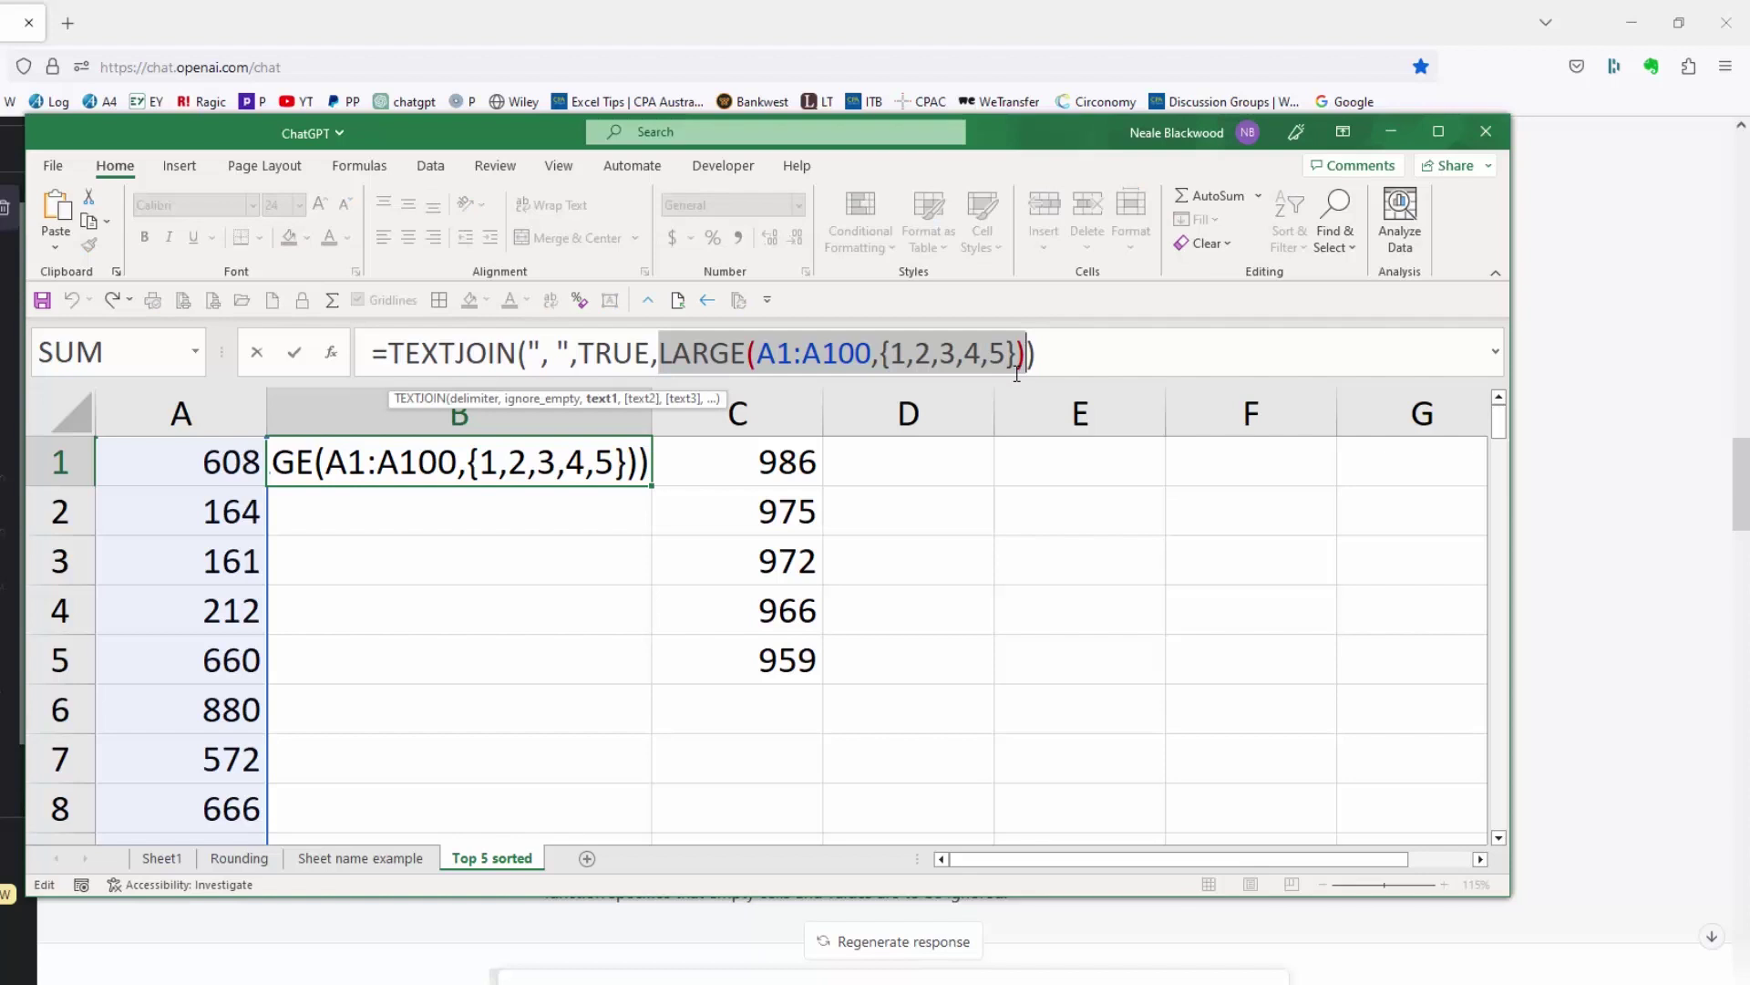
key(Escape)
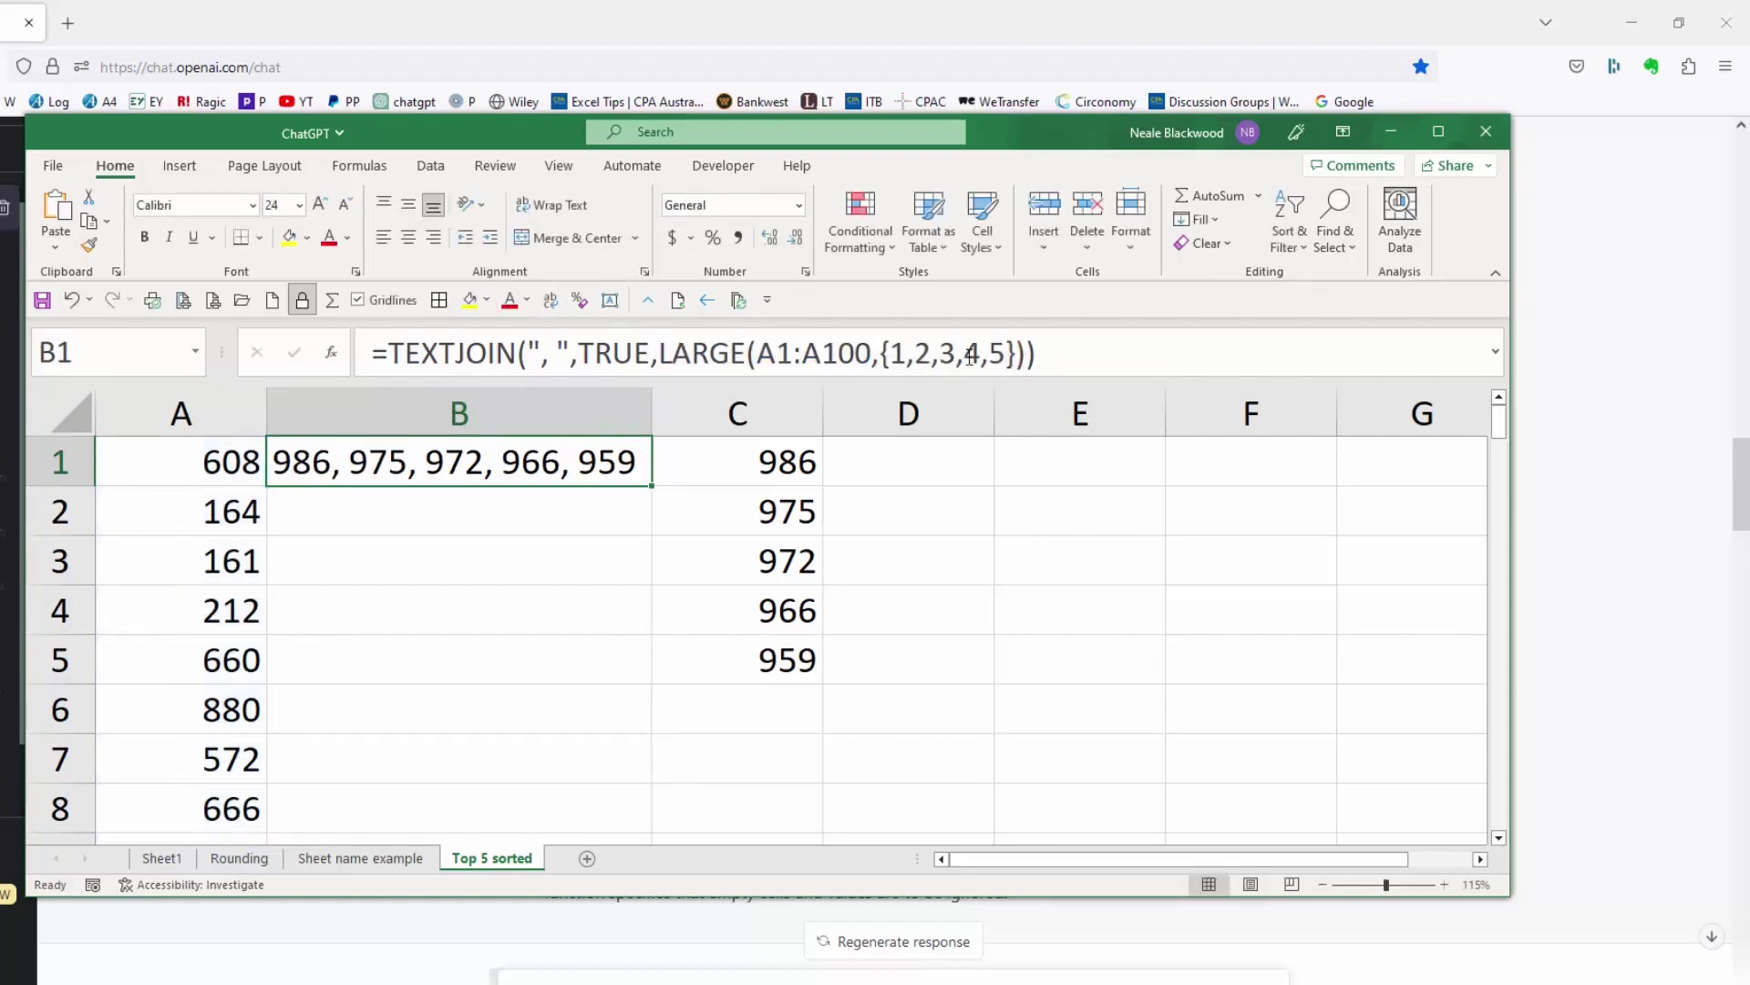
click(807, 467)
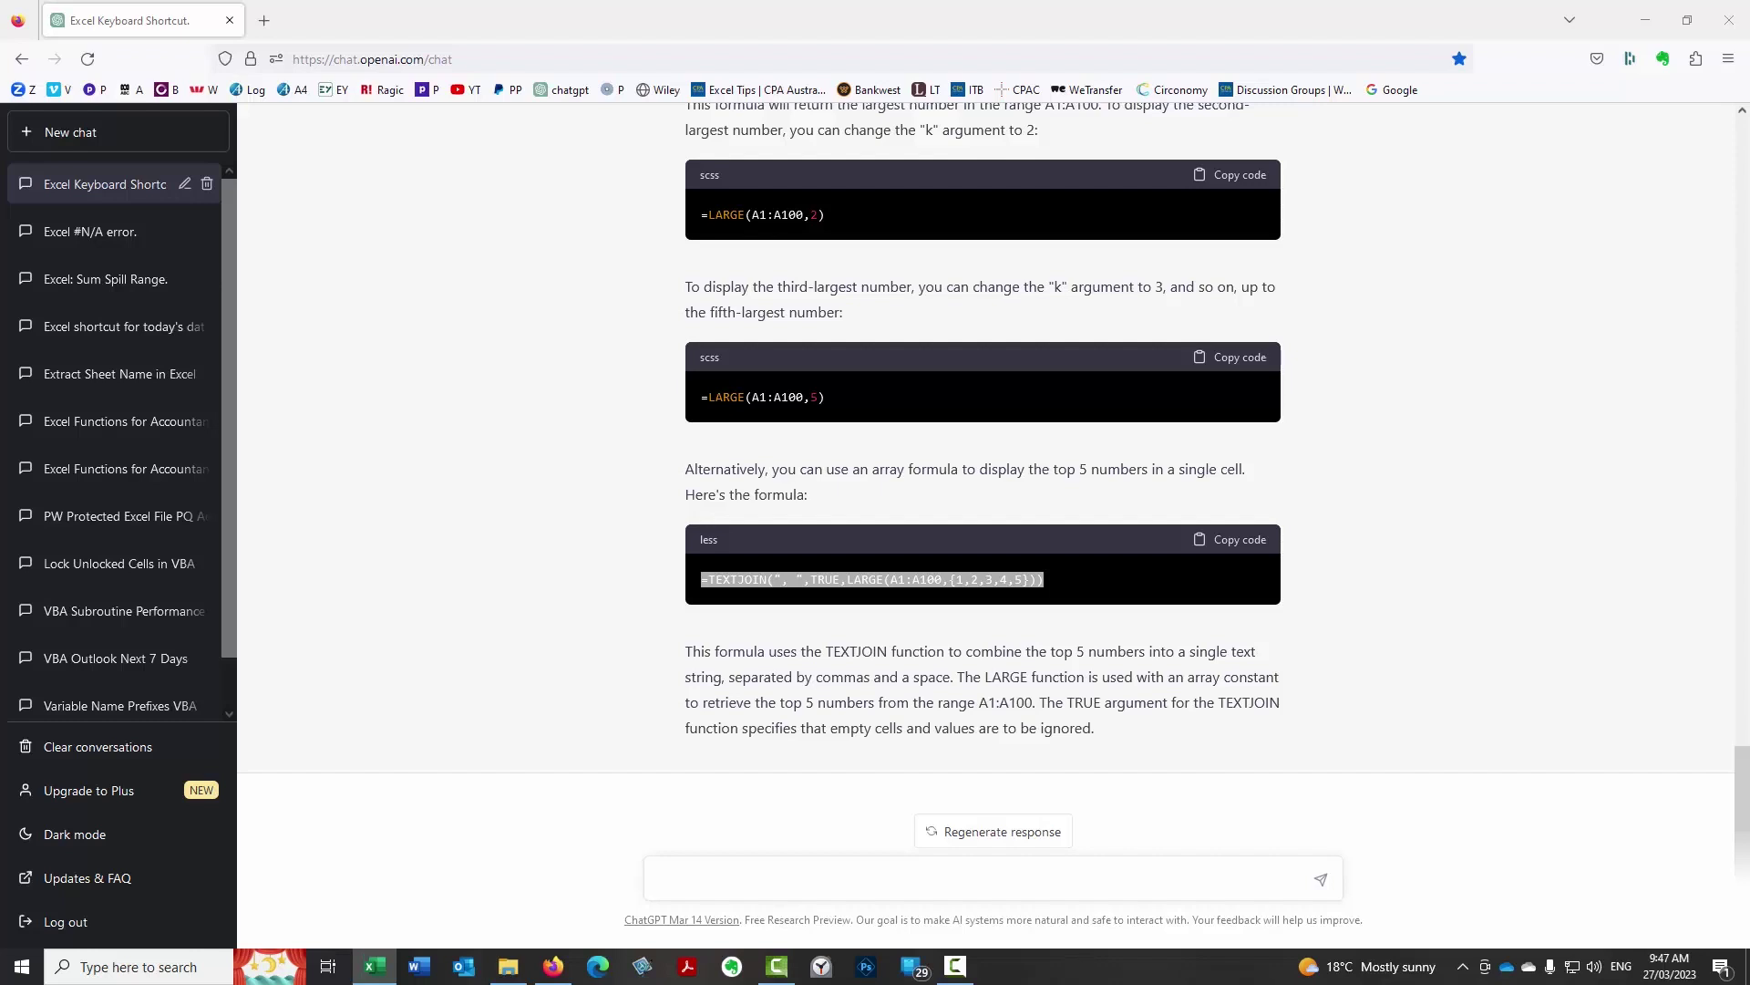
Step: Switch to ChatGPT and submit the copied question about useful Excel functions for accountants
click(763, 869)
key(ctrl+v)
key(Return)
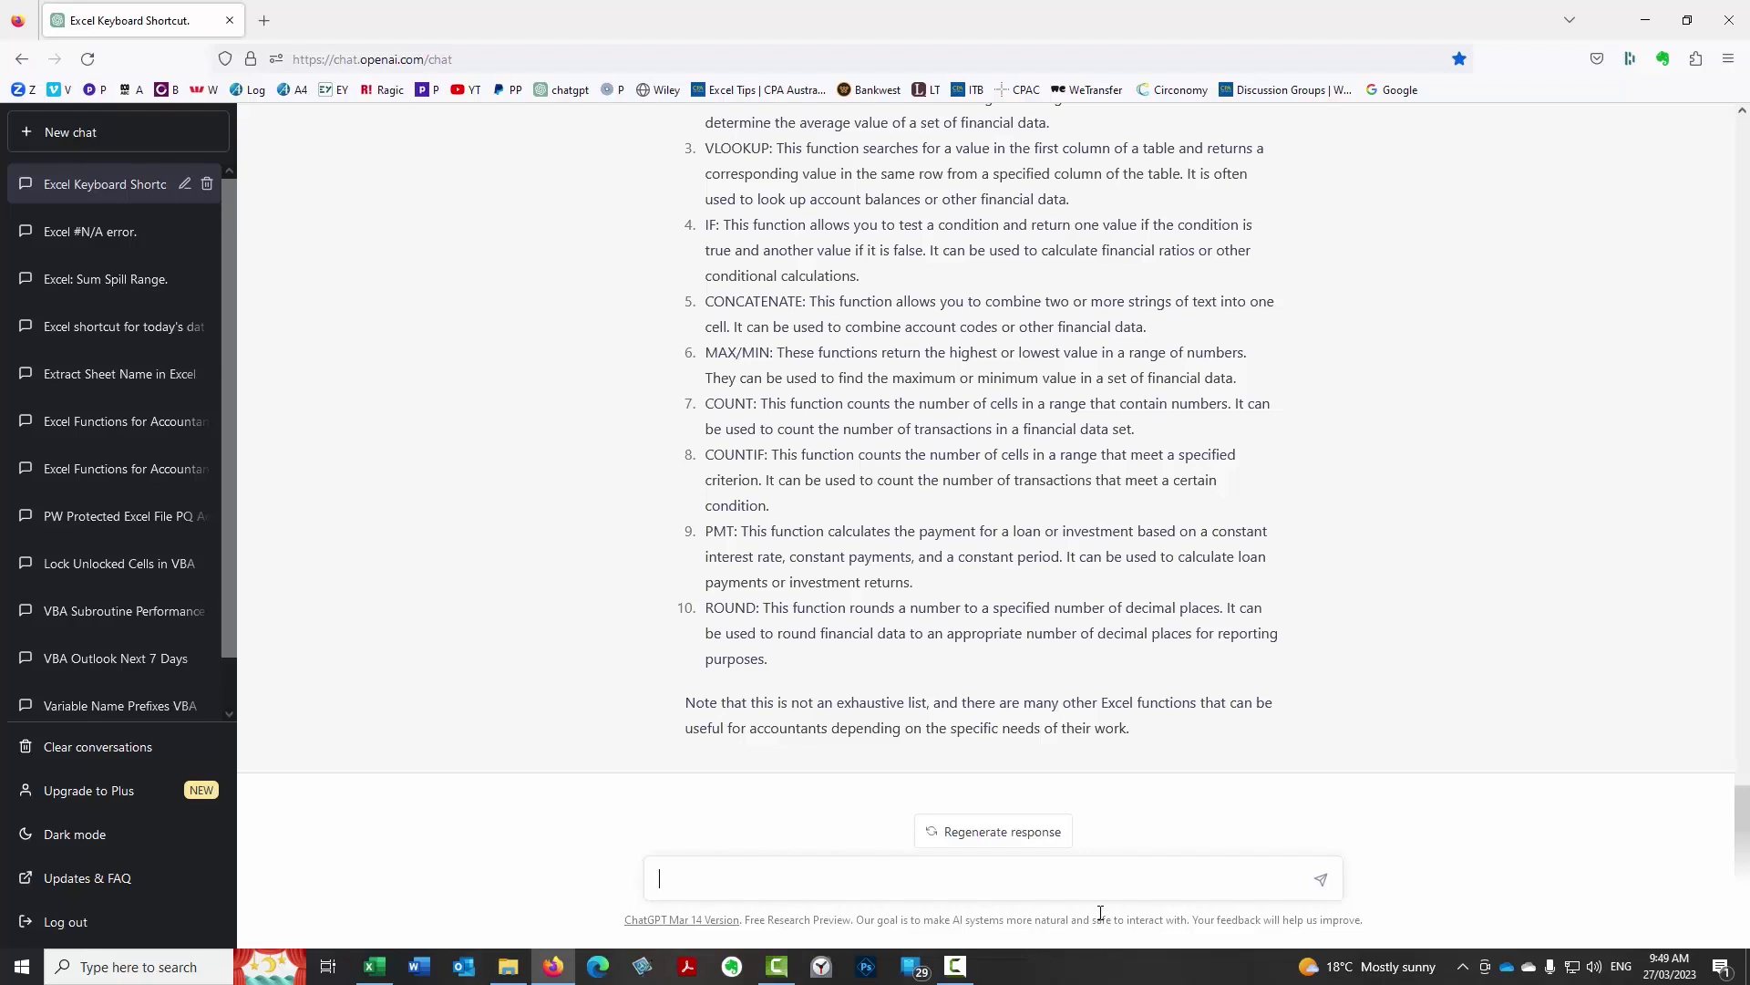
Step: Submit the follow-up statement "VLOOKUP has been replaced by XLOOKUP as the best look up function in recent versions" to ChatGPT
text(OOKUP has been replaced)
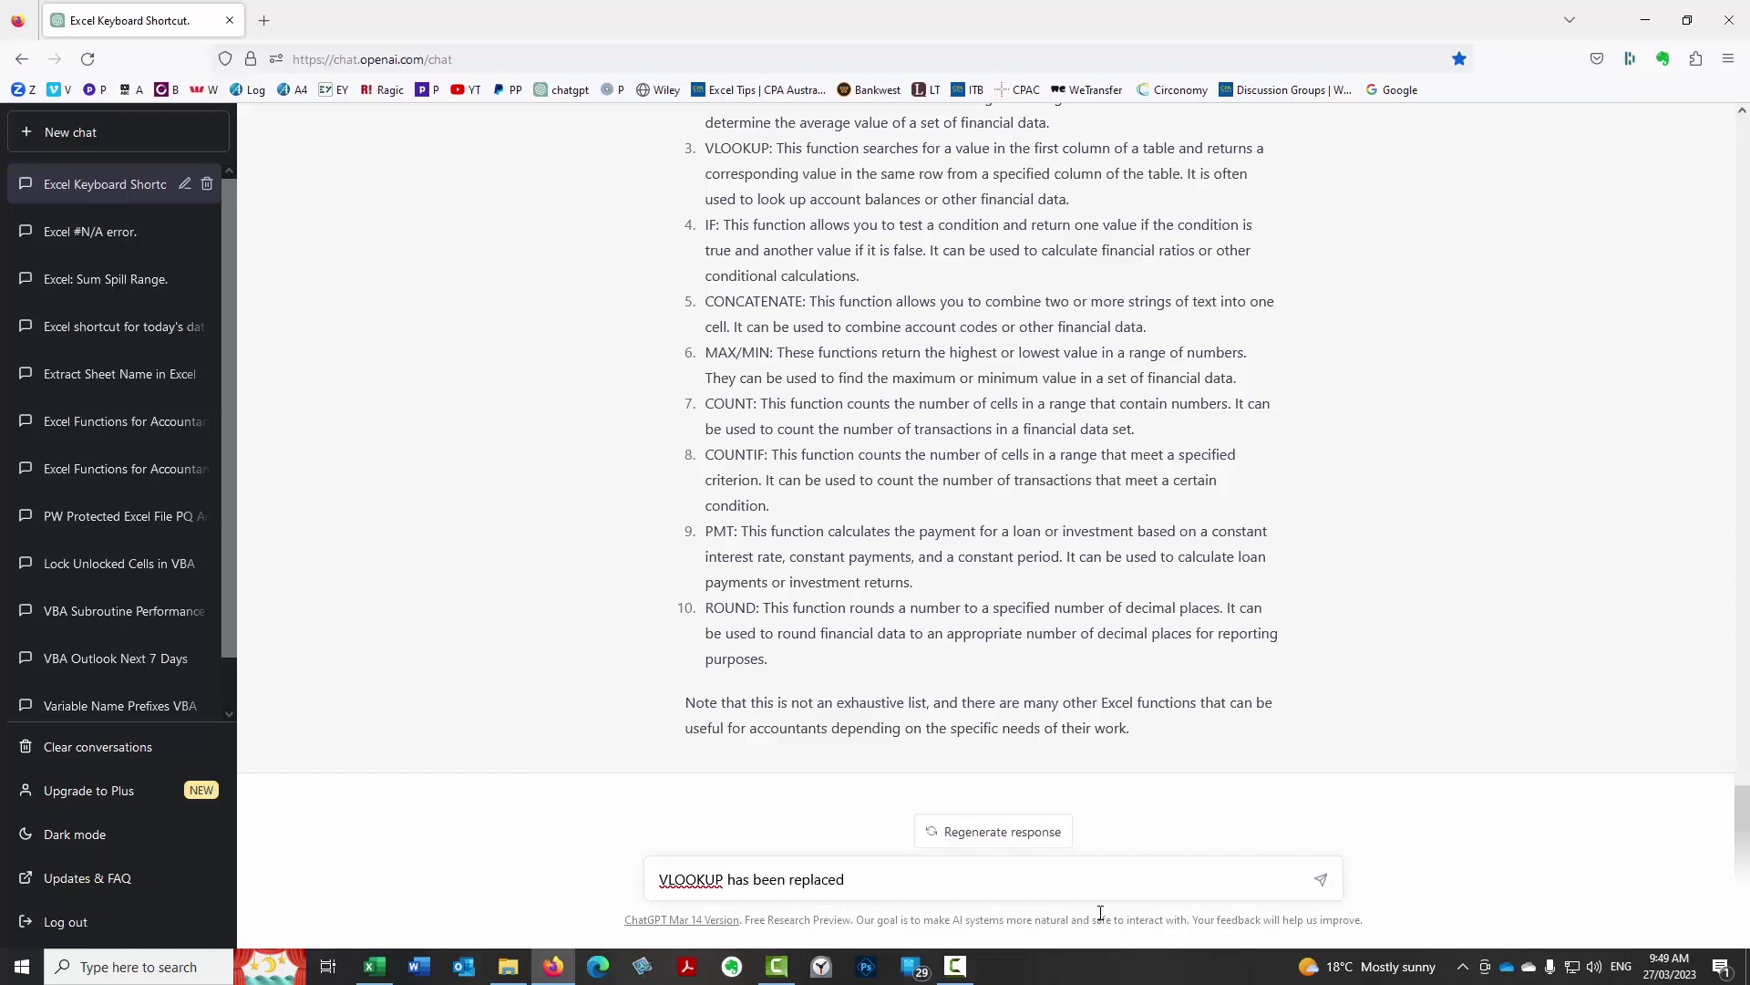
text( by XLOOKUP as)
text(the best lo)
text(ok up )
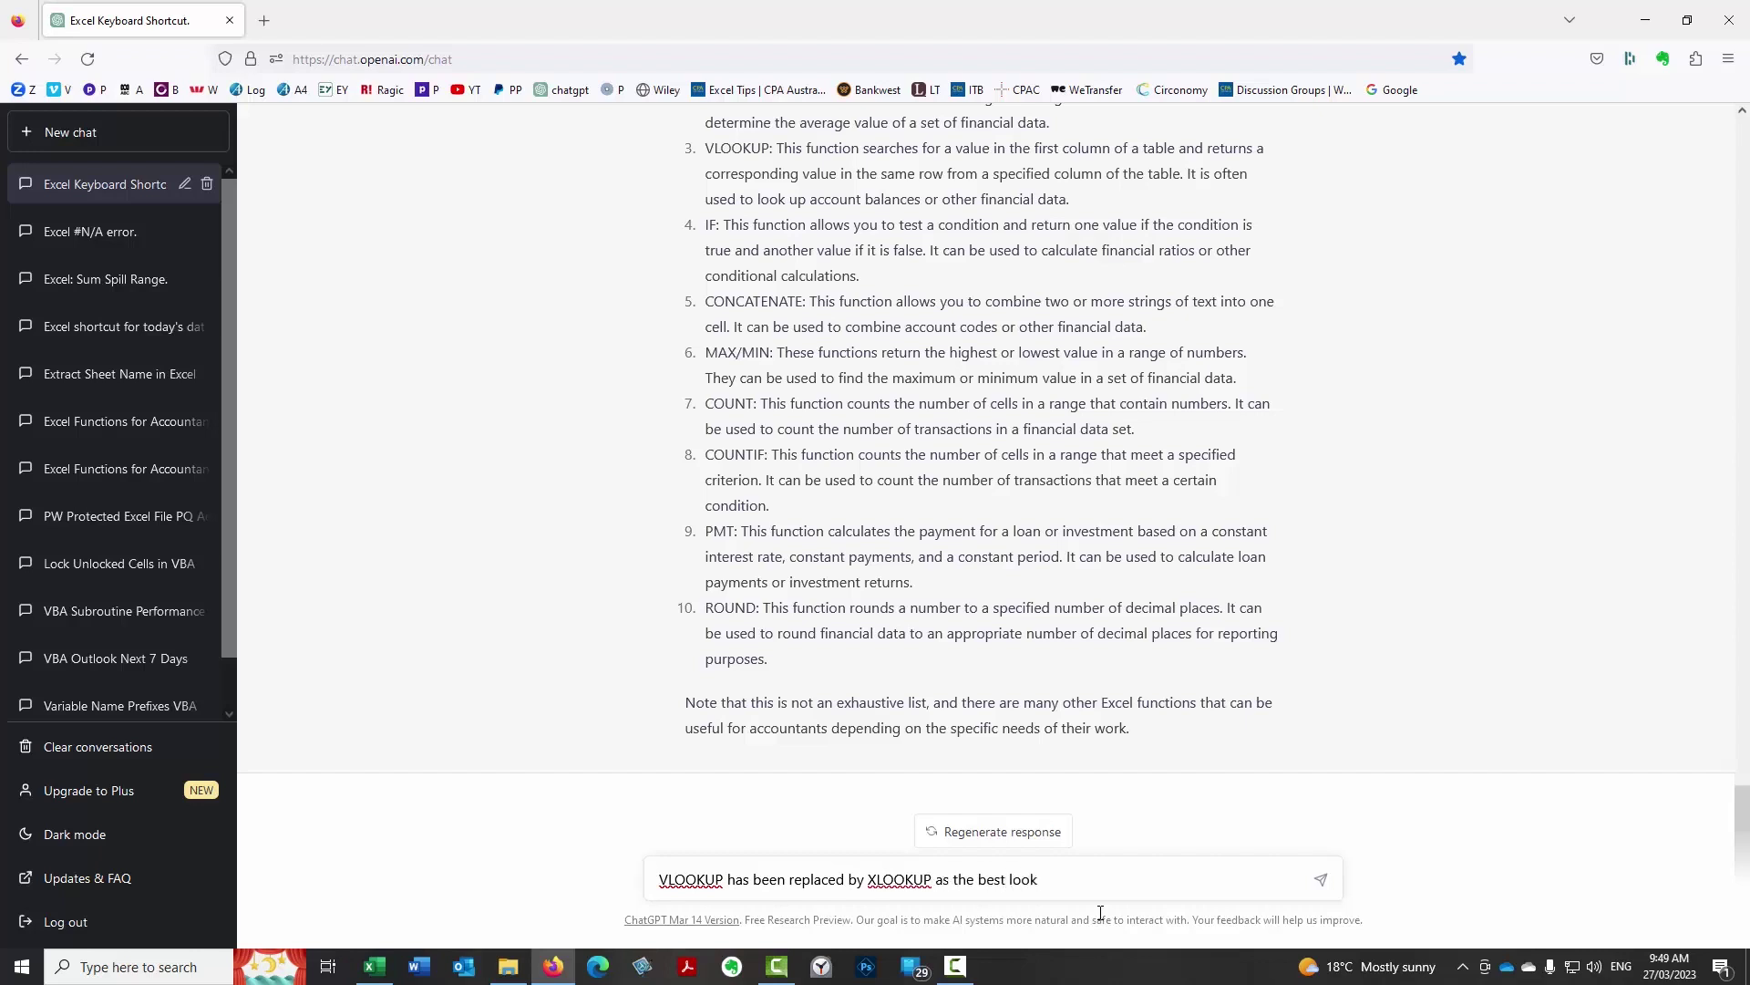
text(function in recent versions)
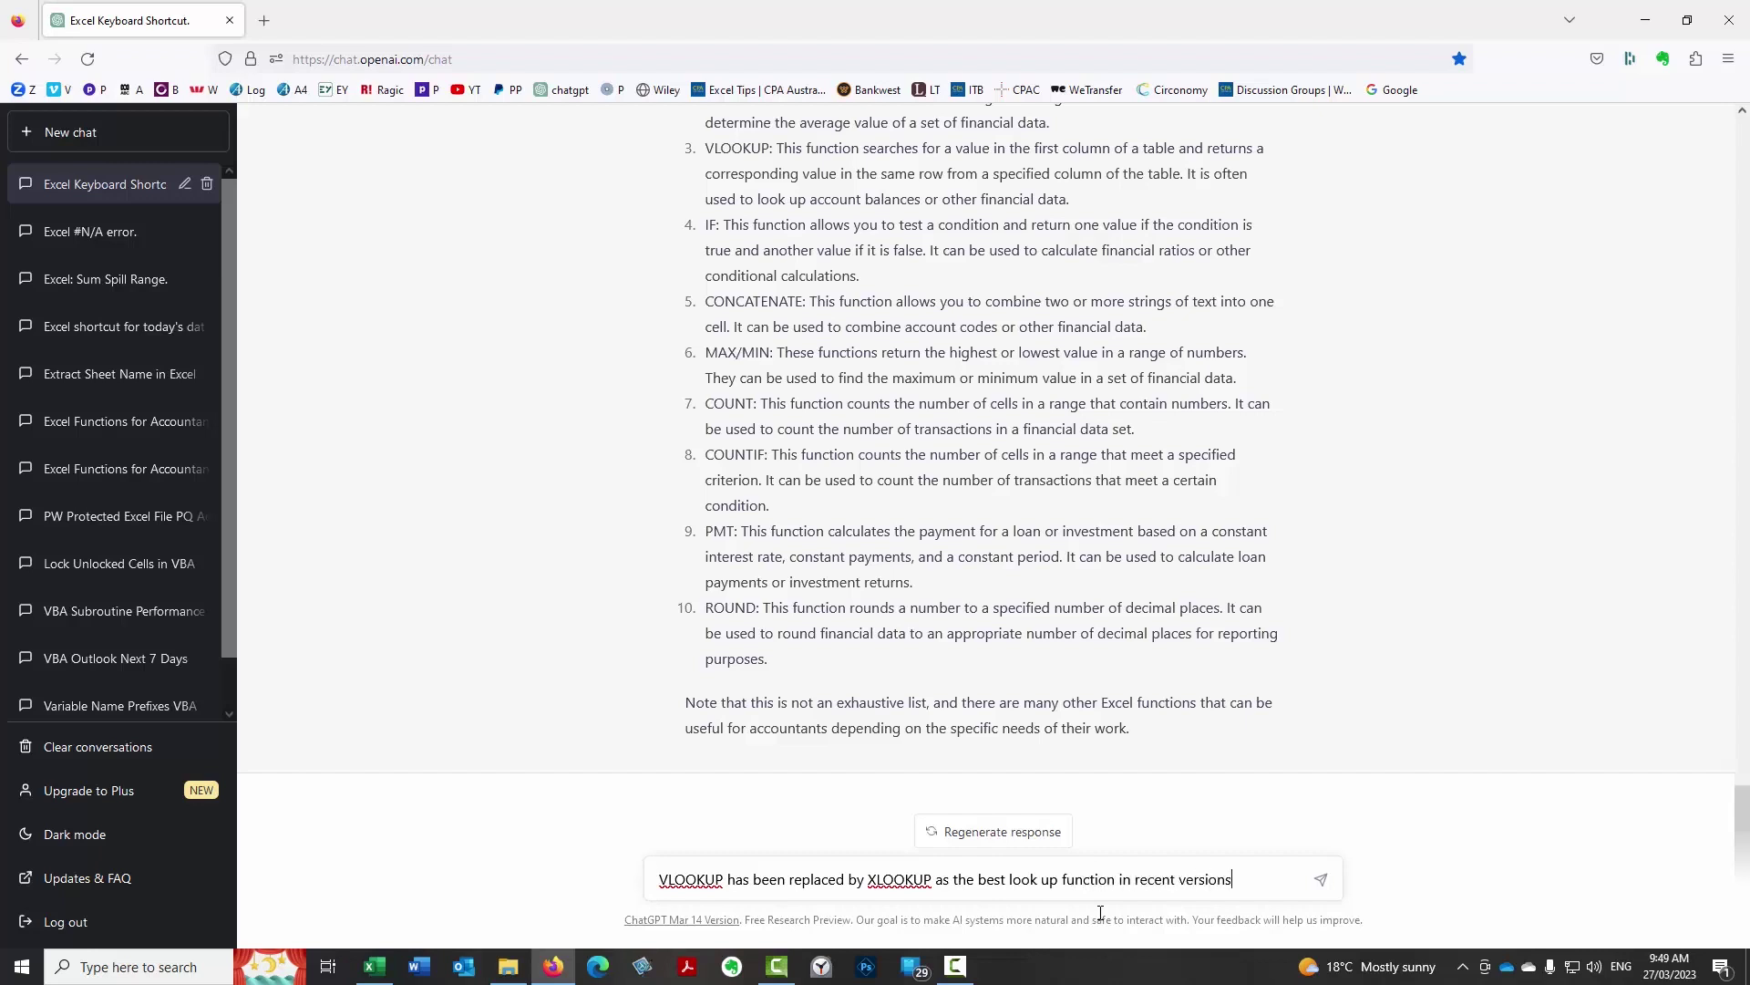
key(Return)
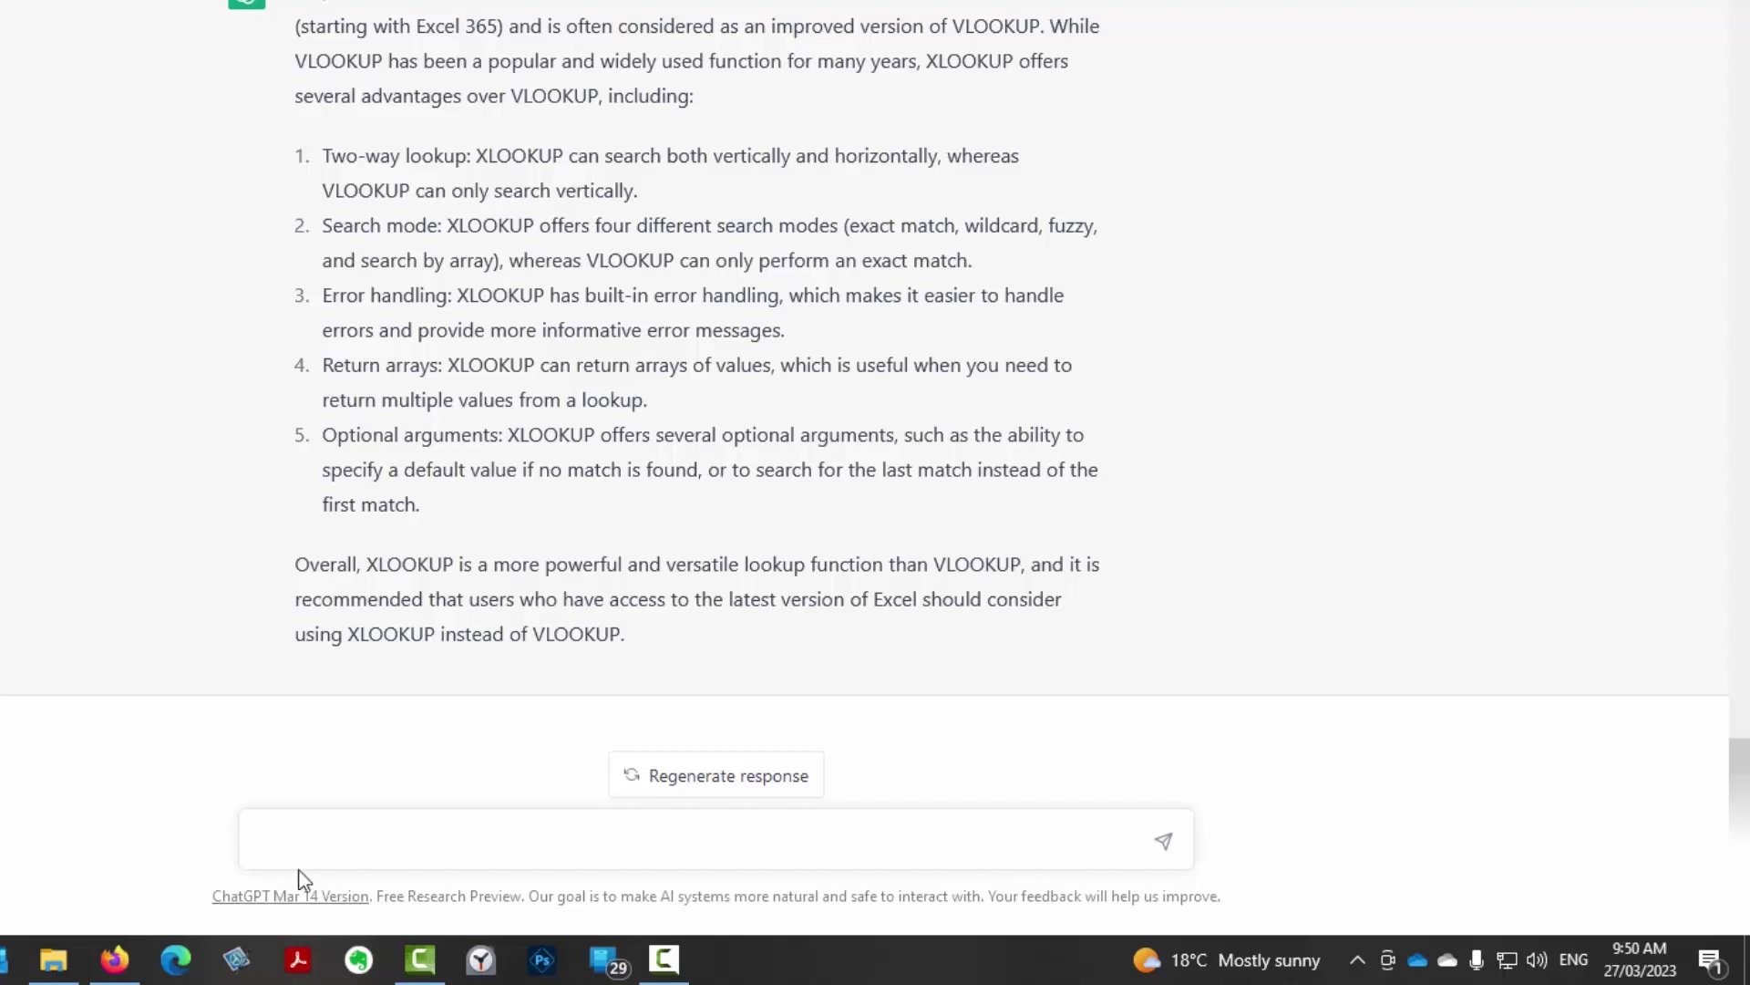
Step: Ask ChatGPT the copied question "What are the top 10 Excel features that accountants should learn"
click(390, 839)
key(ctrl+v)
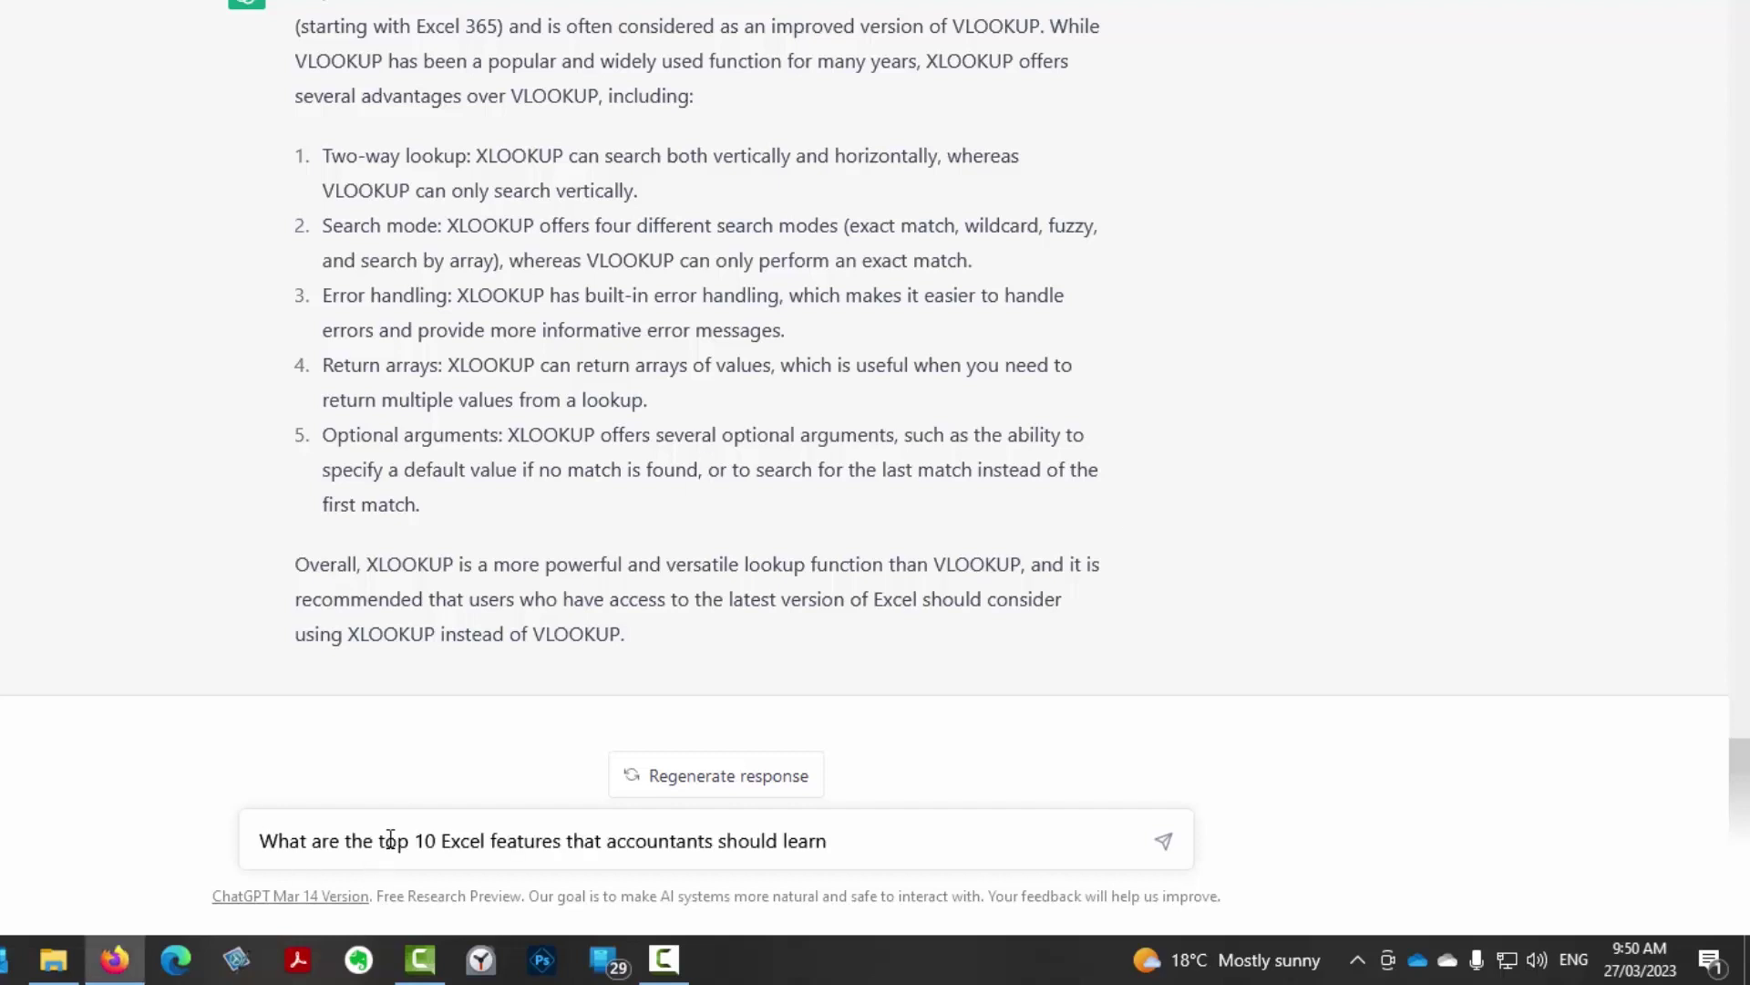
key(Return)
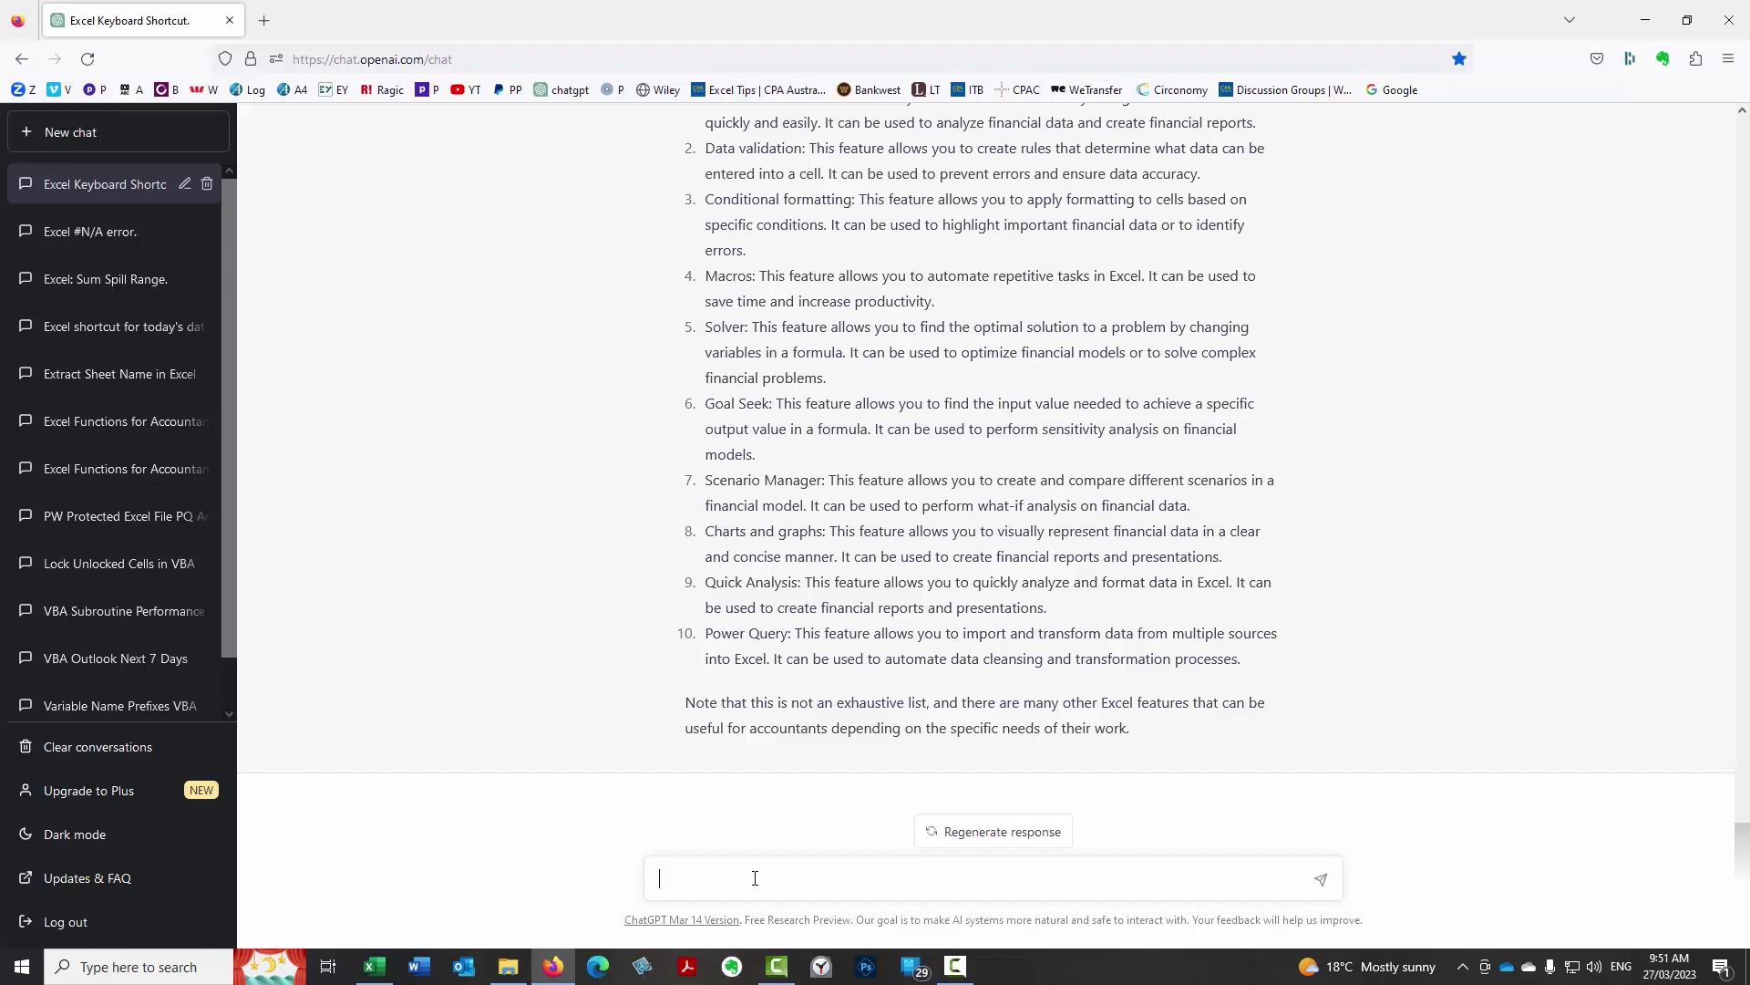
Step: Fetch the next question from the Excel list and ask ChatGPT "Should you use range names in Excel"
key(alt+Tab)
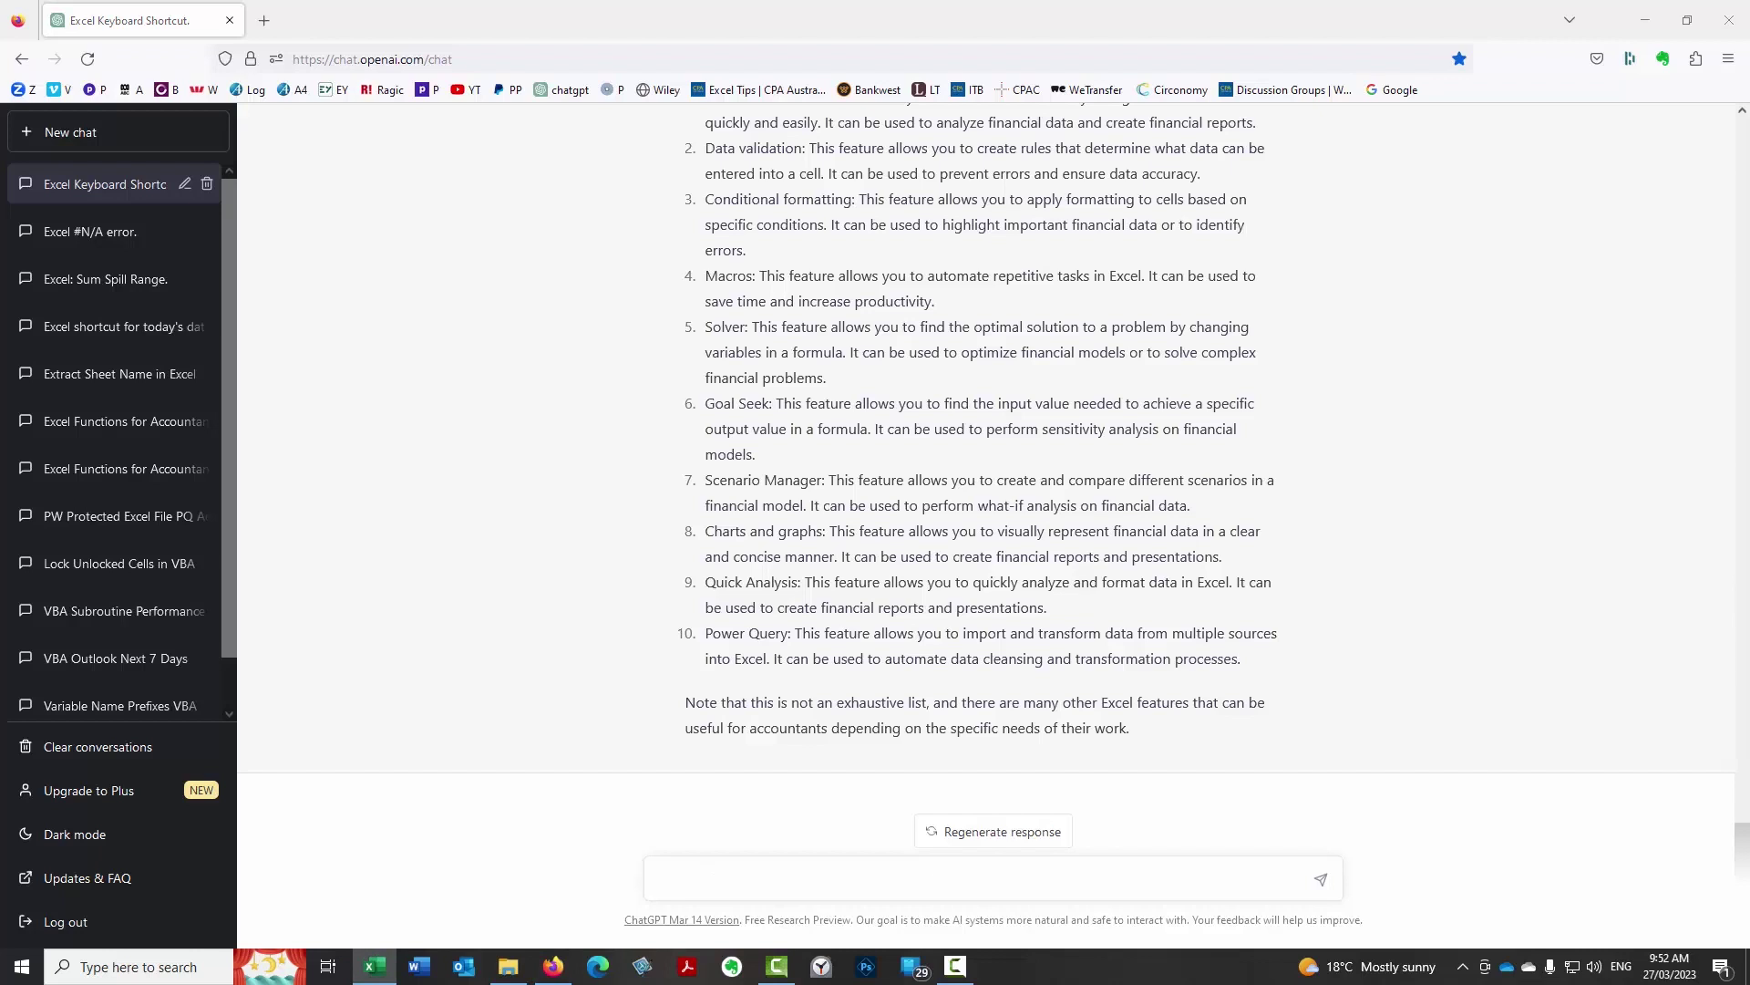
click(1082, 878)
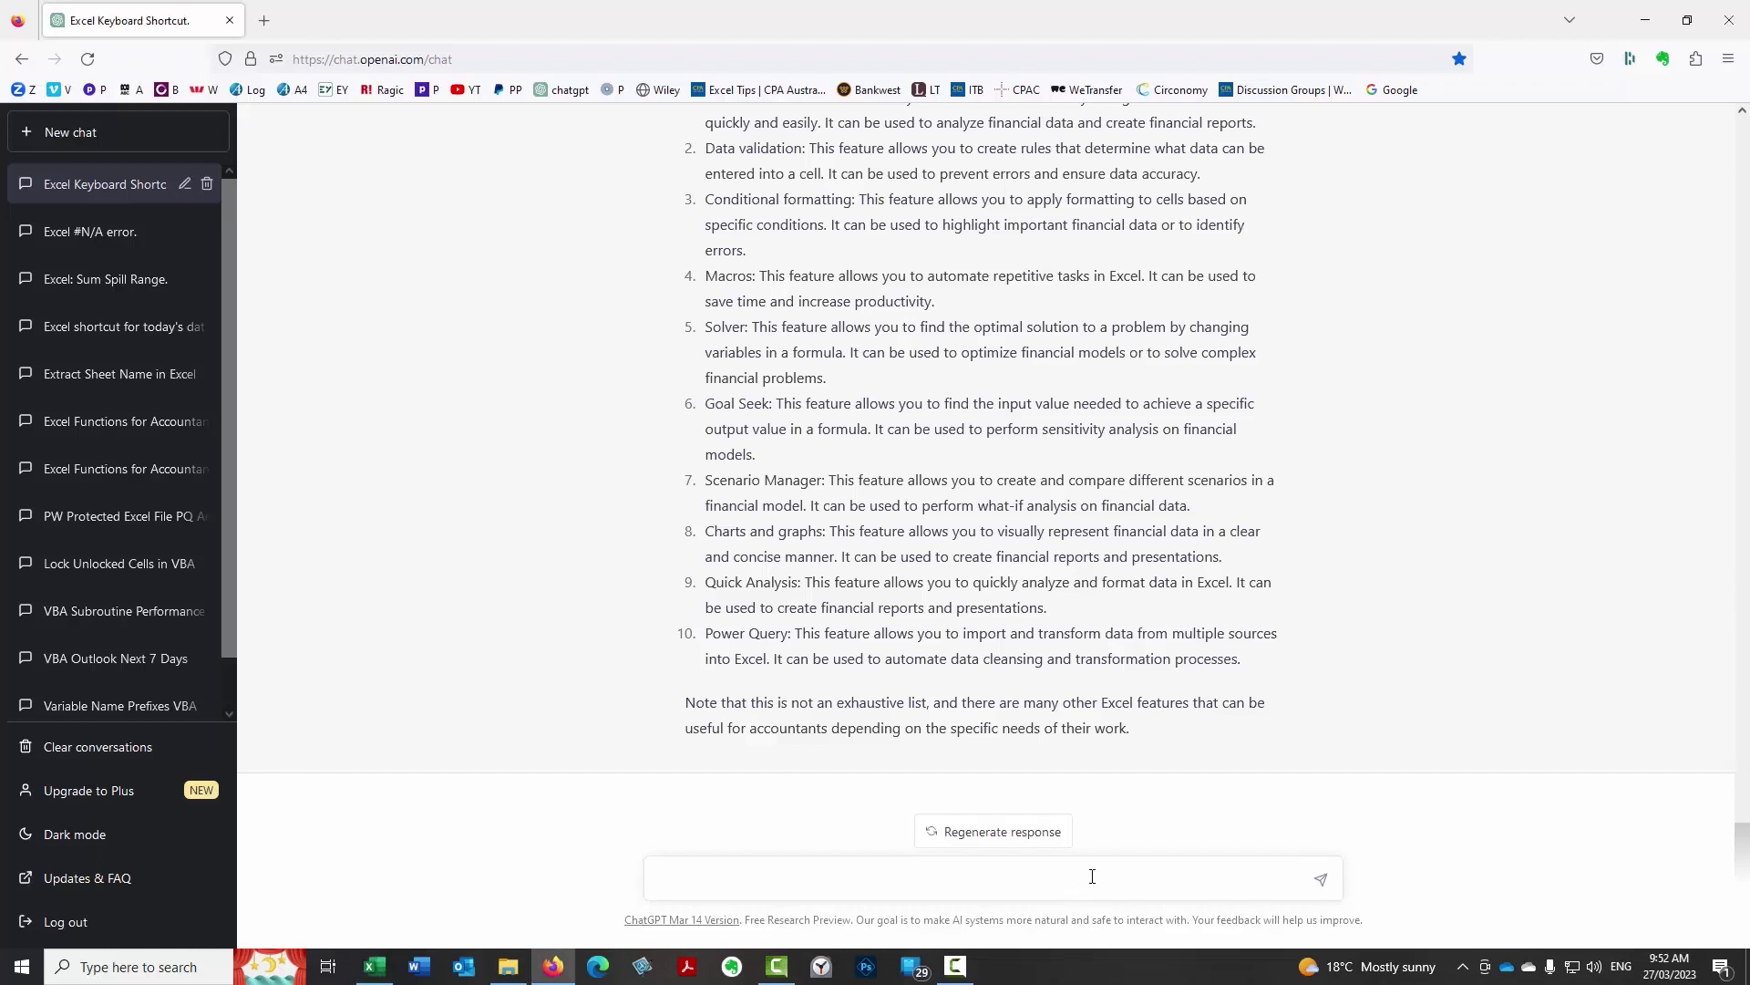
text(Should you use range names in Excel)
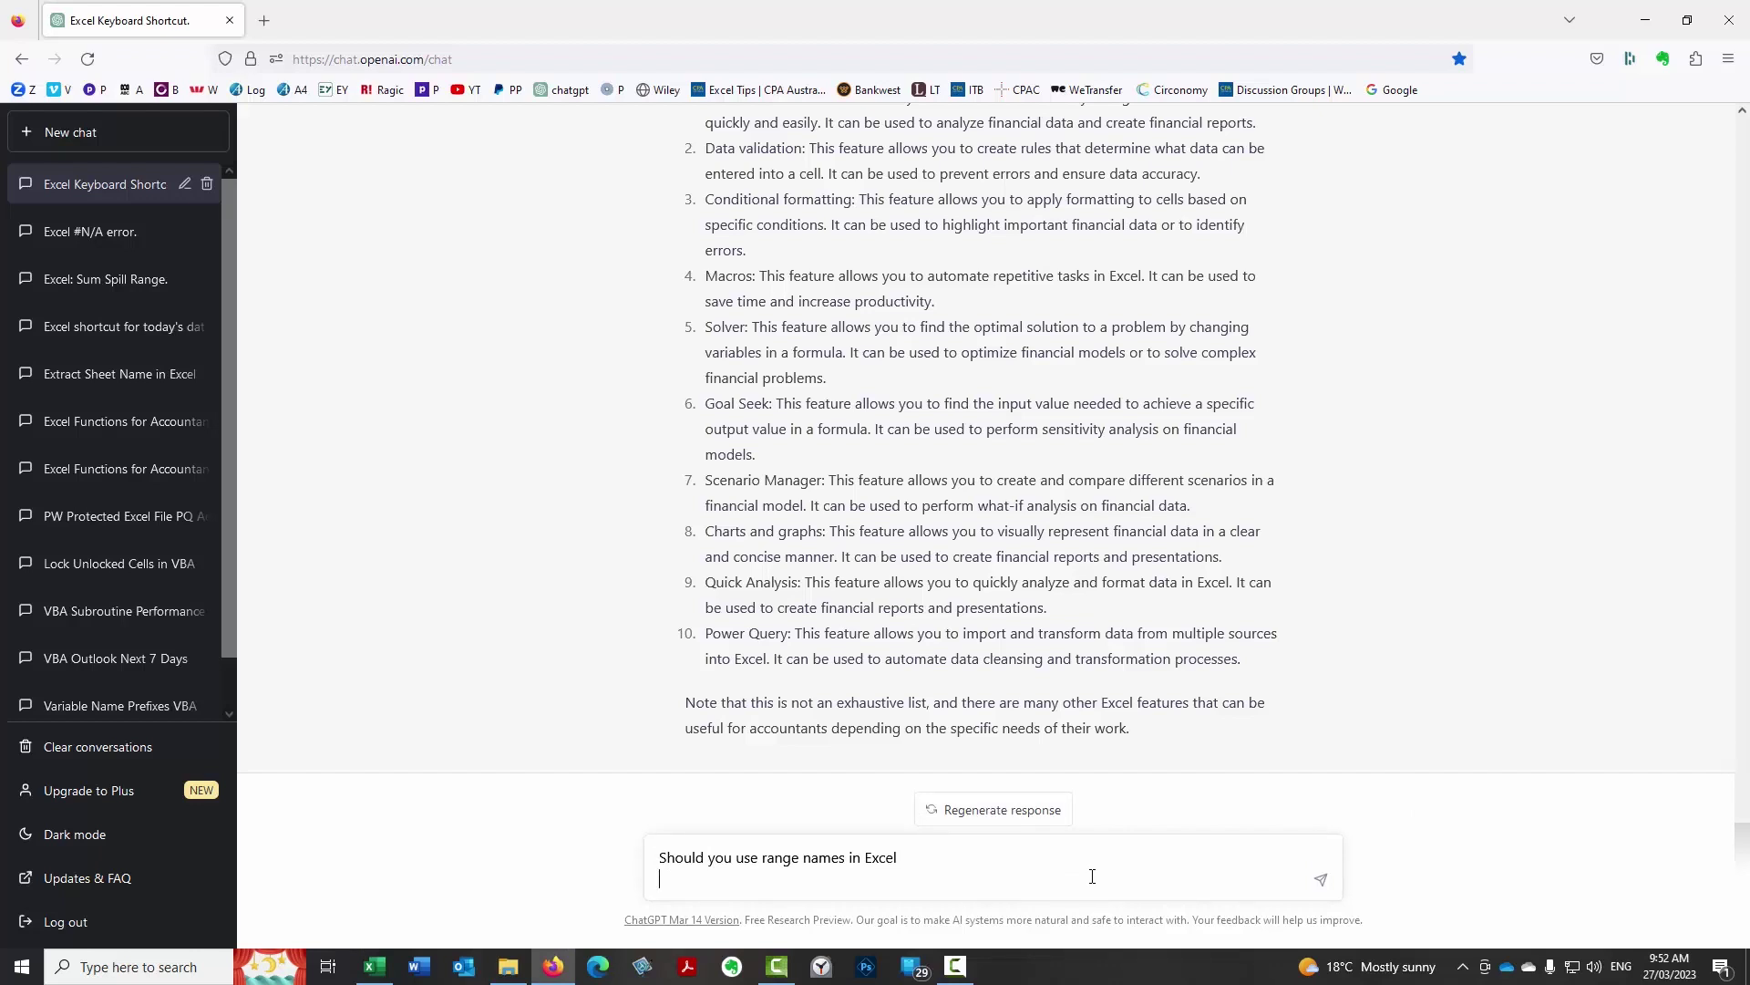
key(Return)
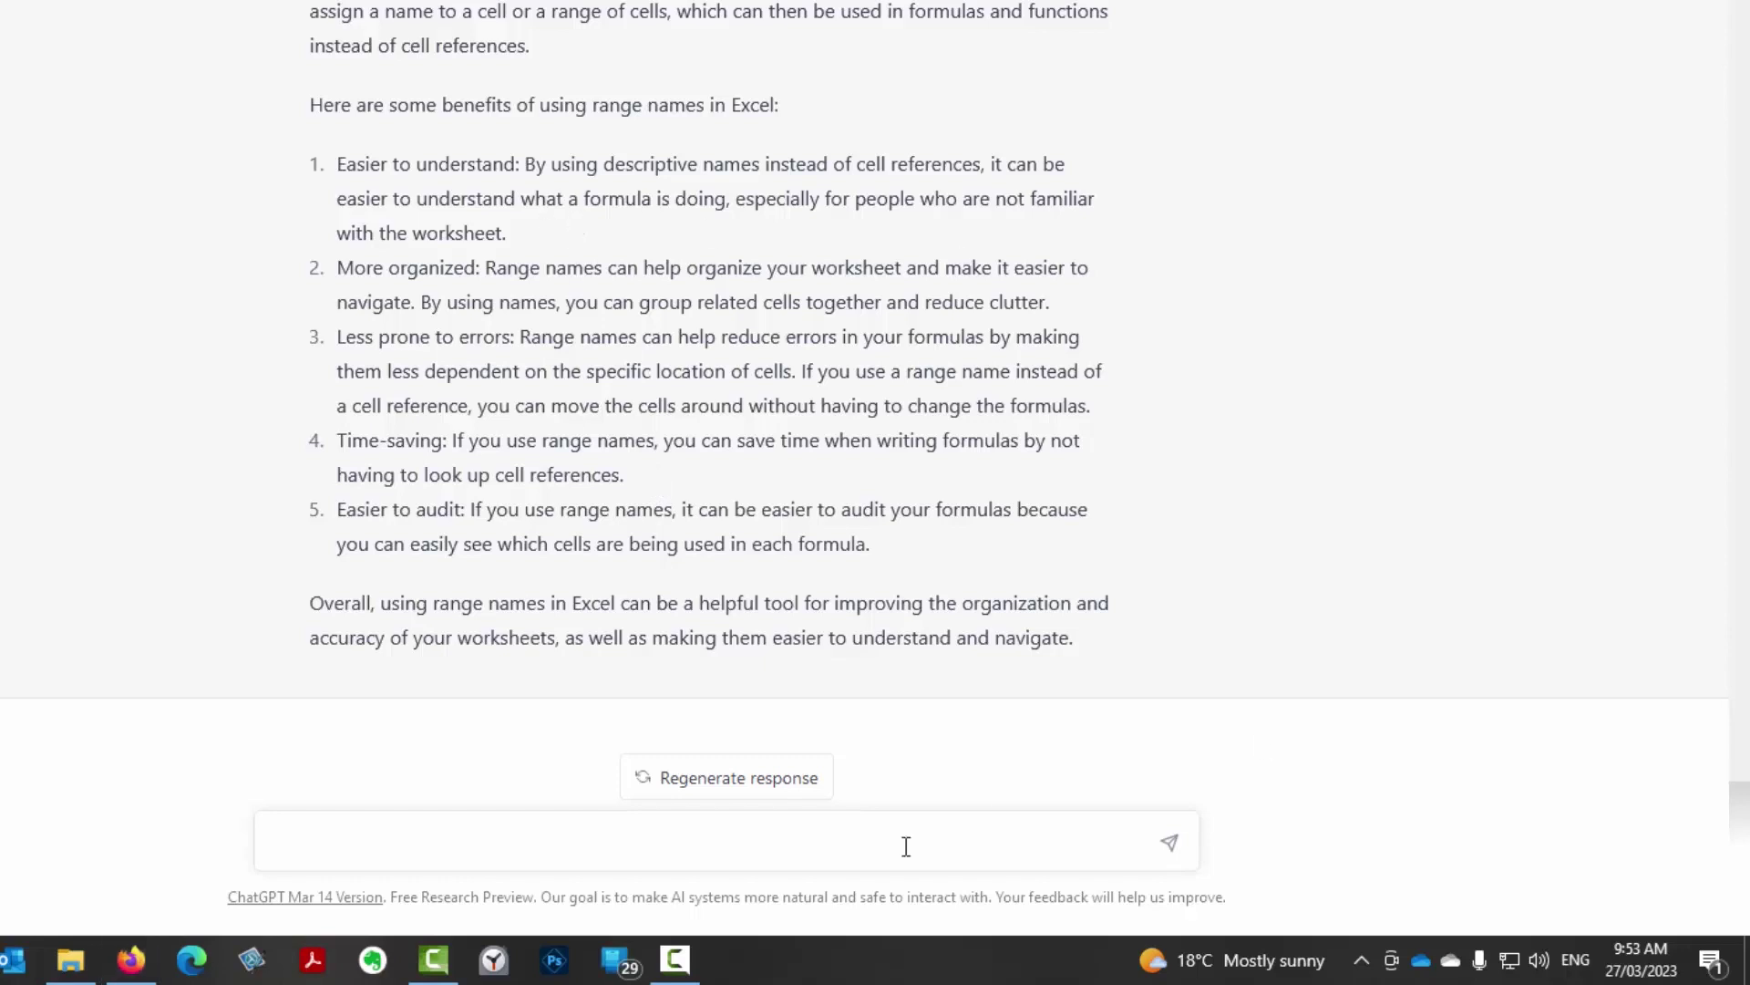
Step: Ask ChatGPT the question "Should you capitalise a letter in an Excel range name"
click(763, 841)
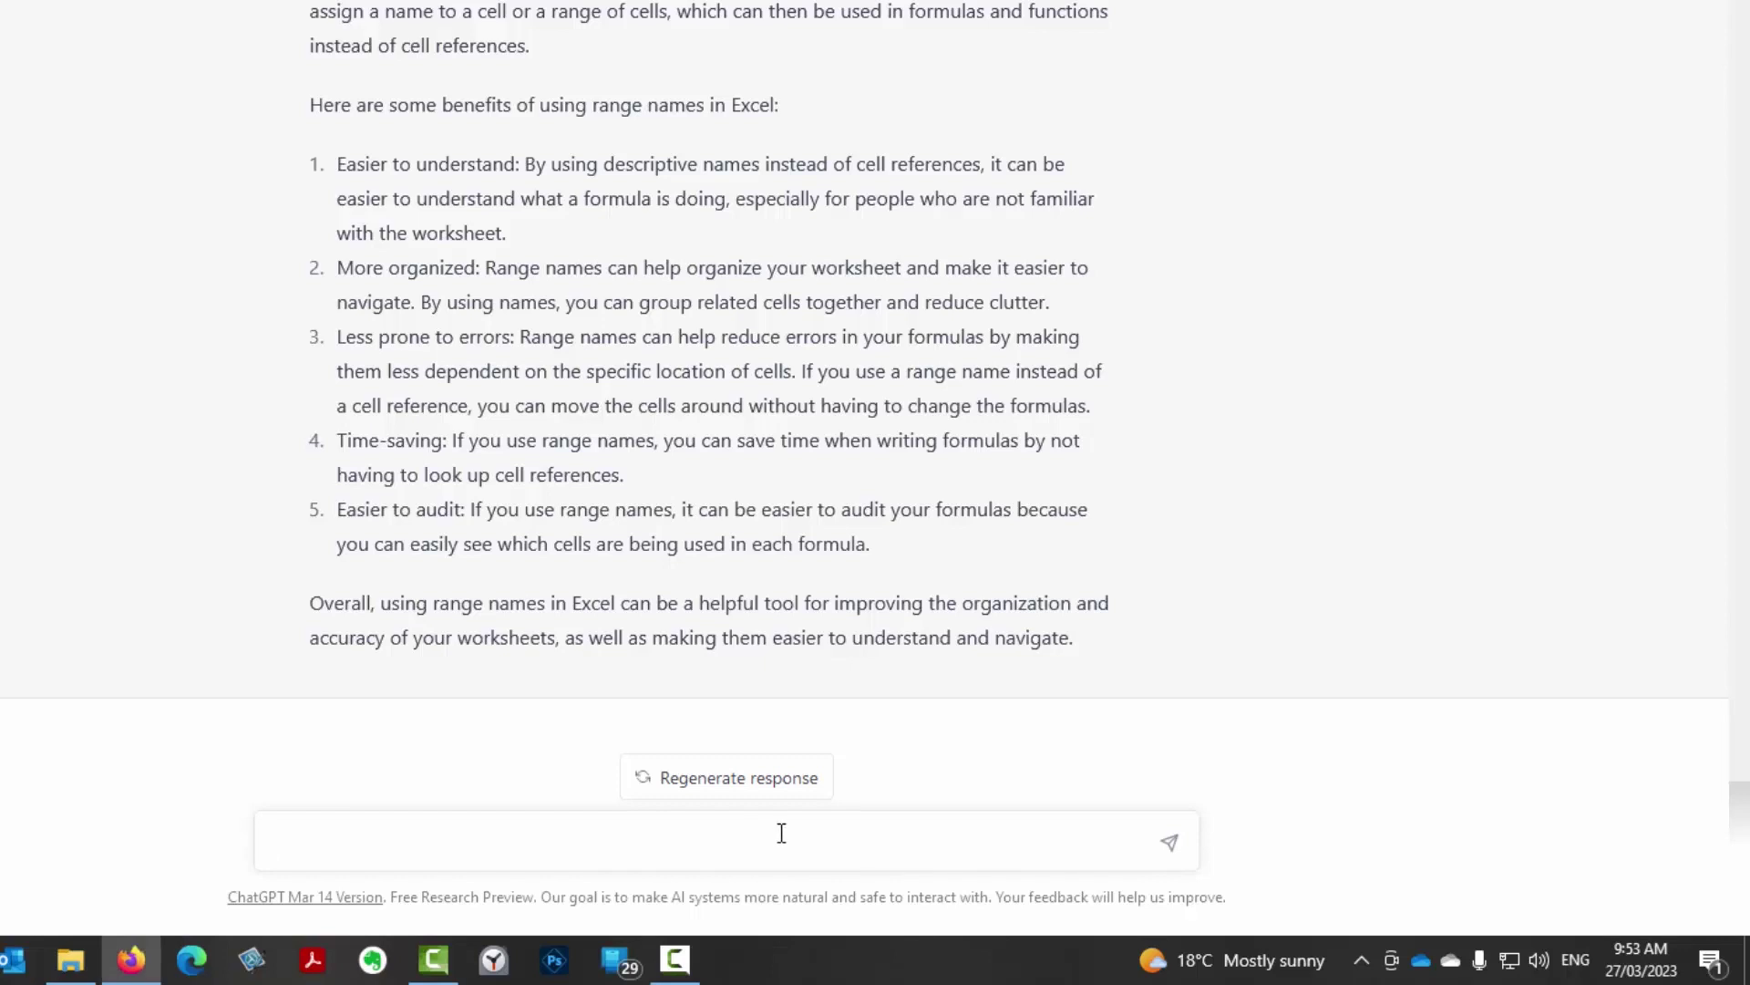
text(Should you capitalise a letter in an Excel range name)
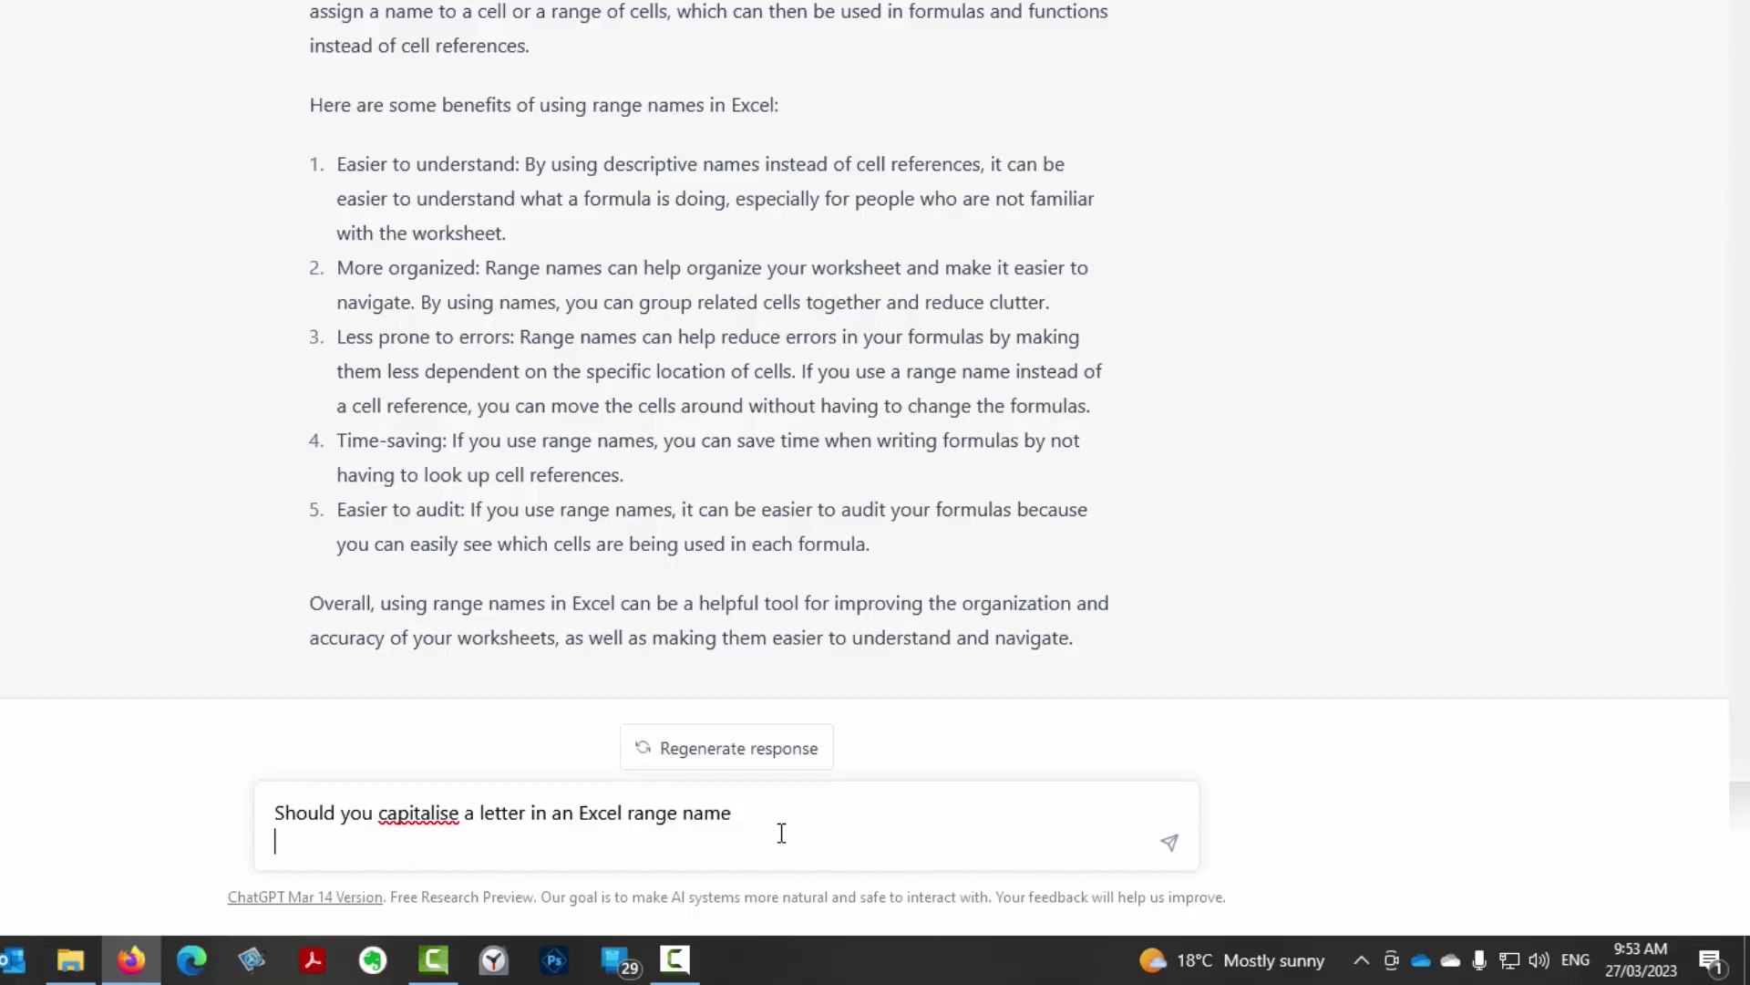
key(Return)
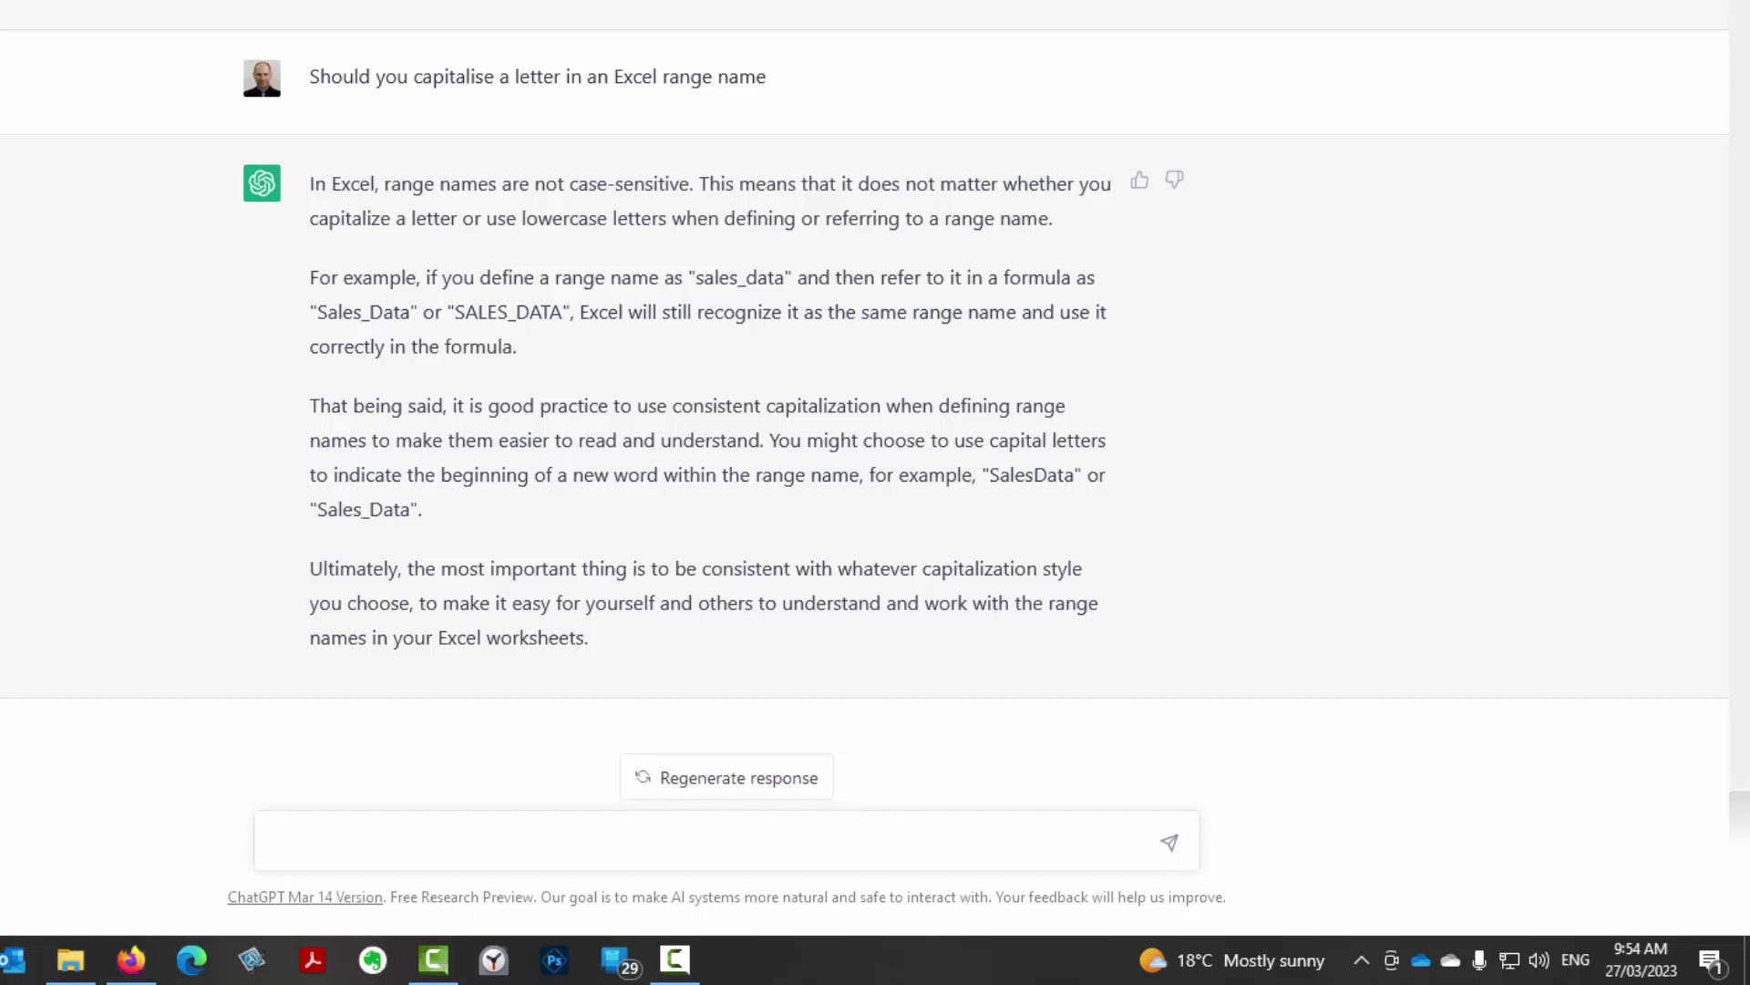
Step: Ask ChatGPT the question "Should you use the INDIRECT function in Excel"
click(649, 843)
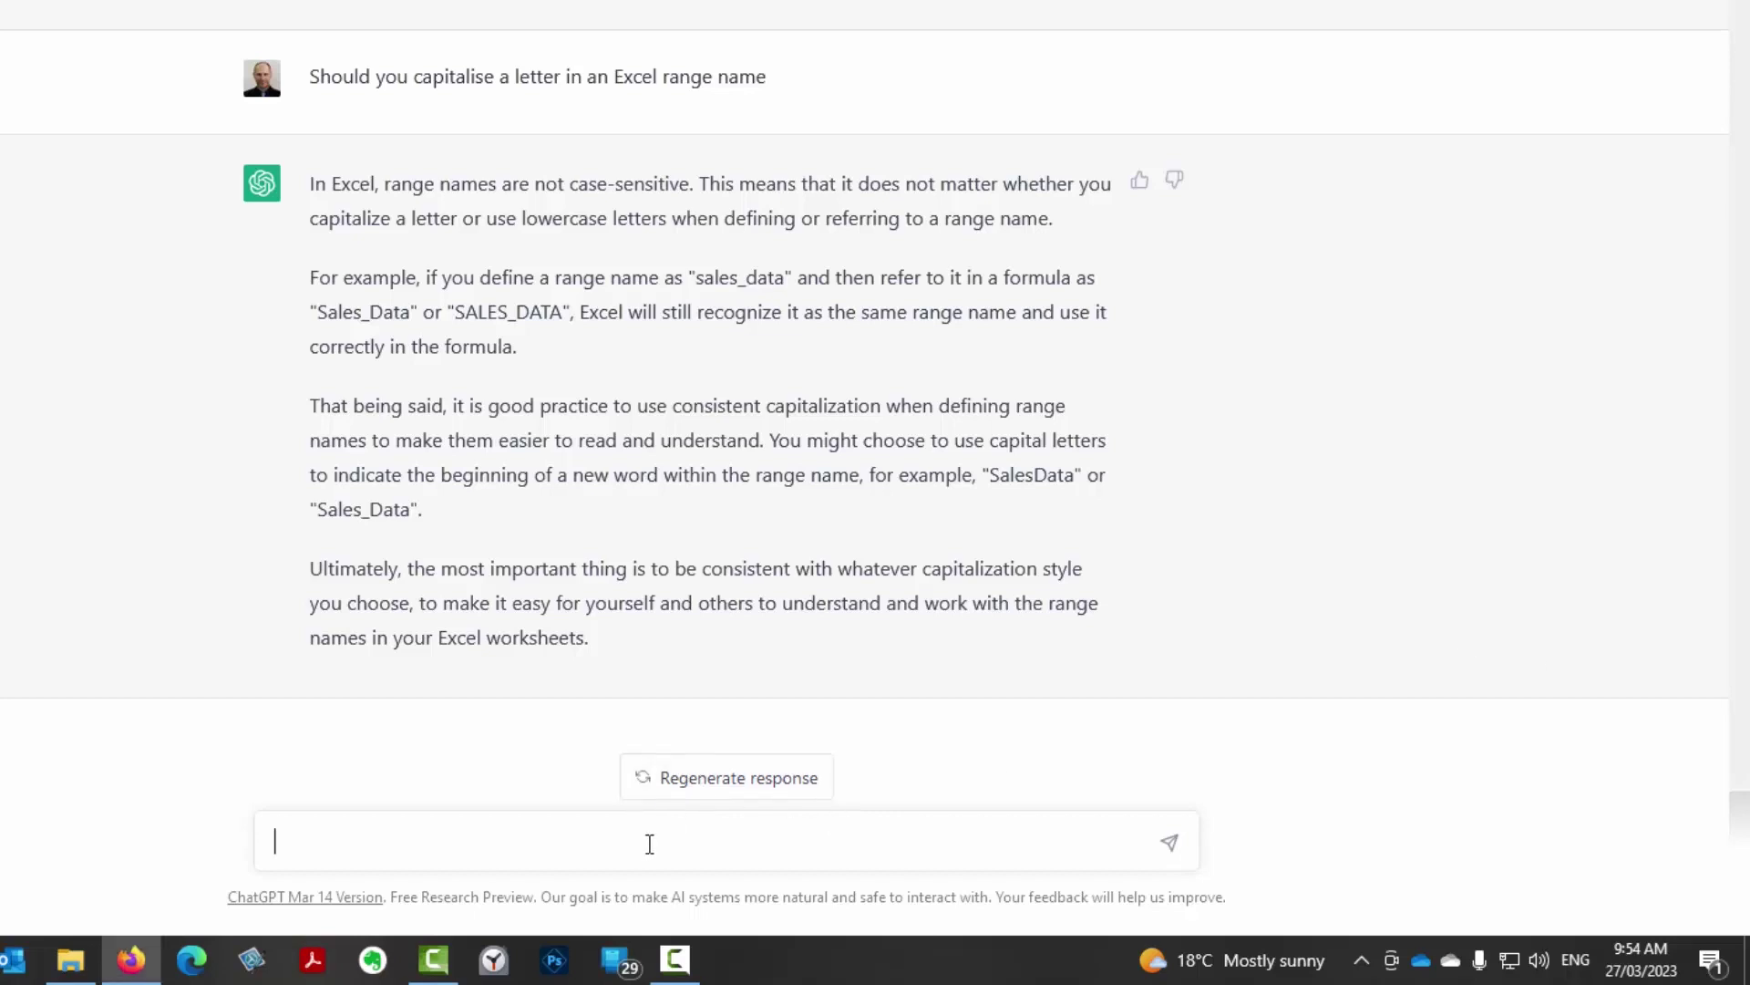
text(Should you use the INDIRECT function in Excel)
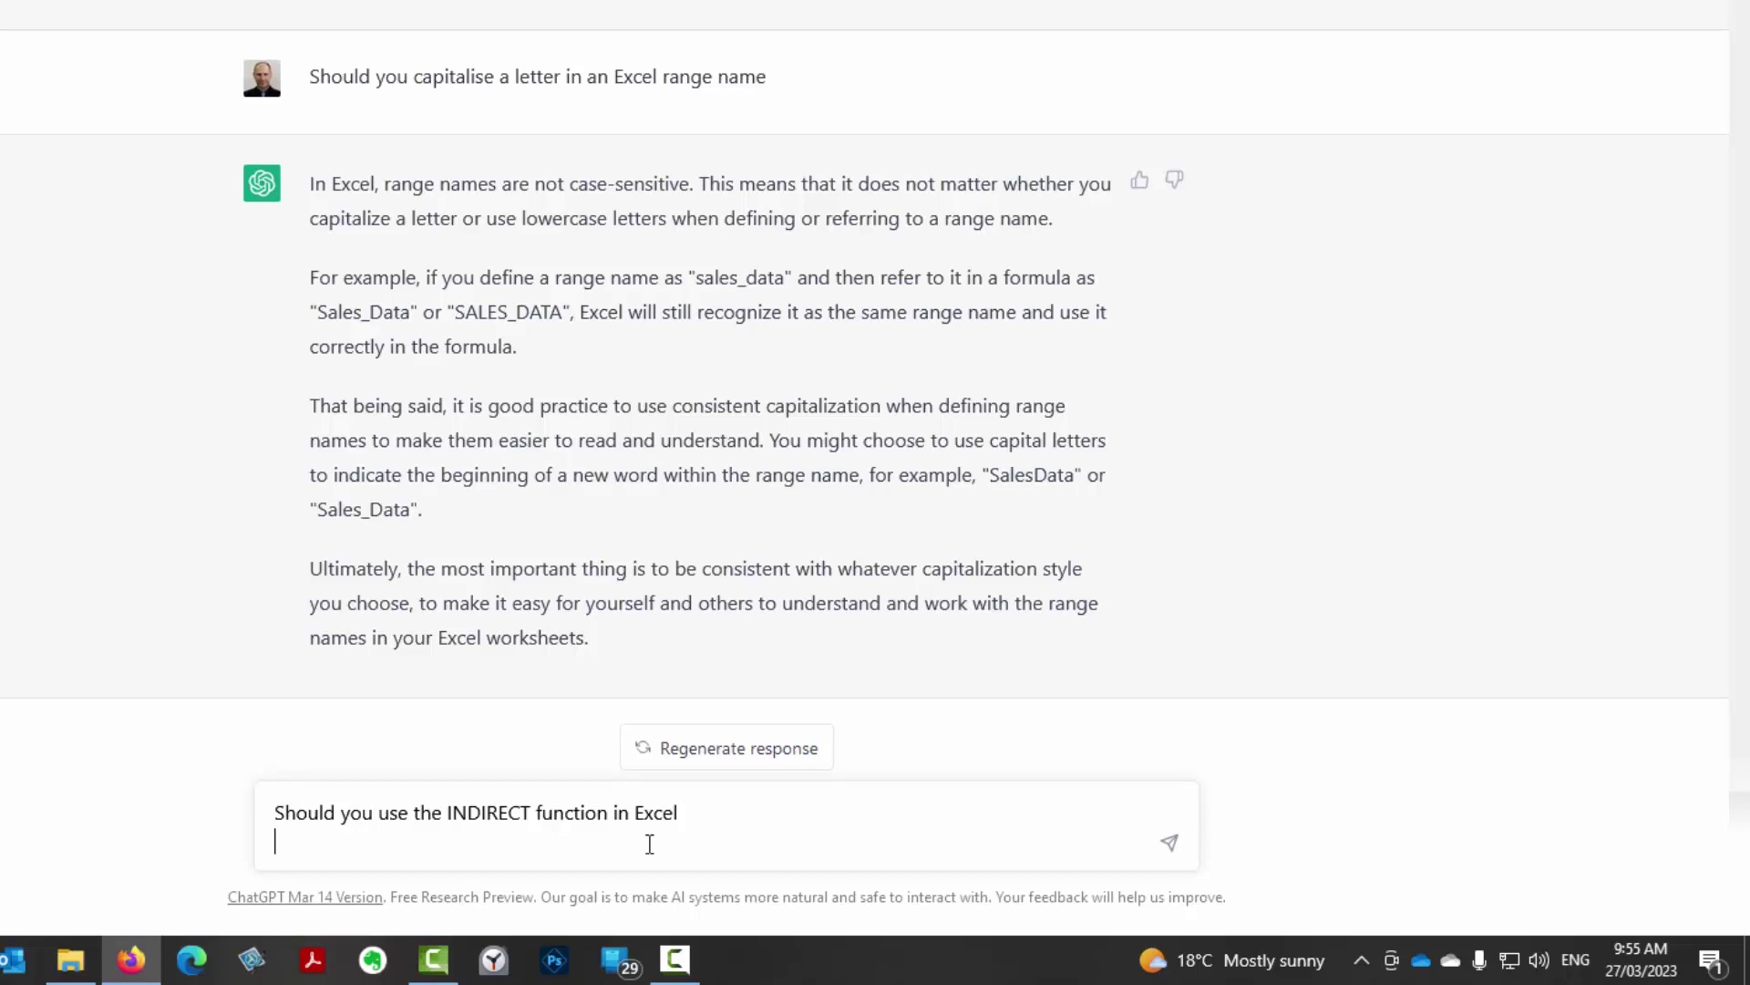
click(704, 810)
key(Return)
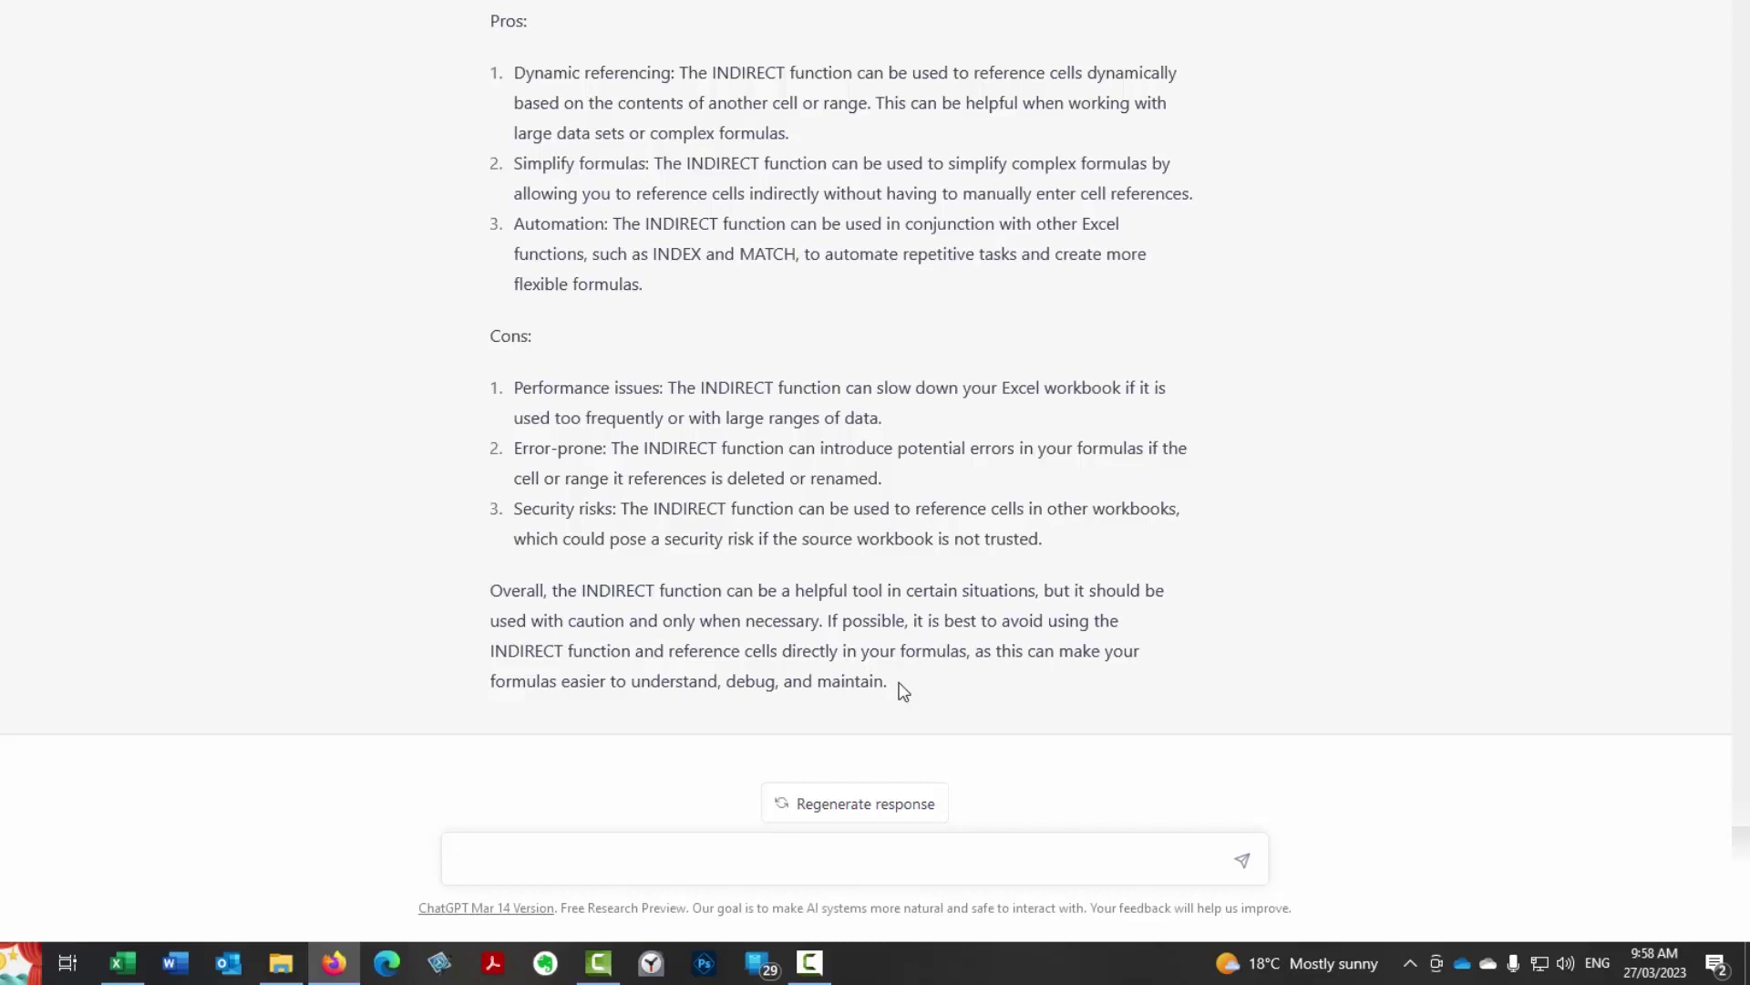
Step: Review the earlier ChatGPT answers, from the top 10 functions and XLOOKUP advantages down to the INDIRECT pros and cons
scroll(812, 403, up, 20)
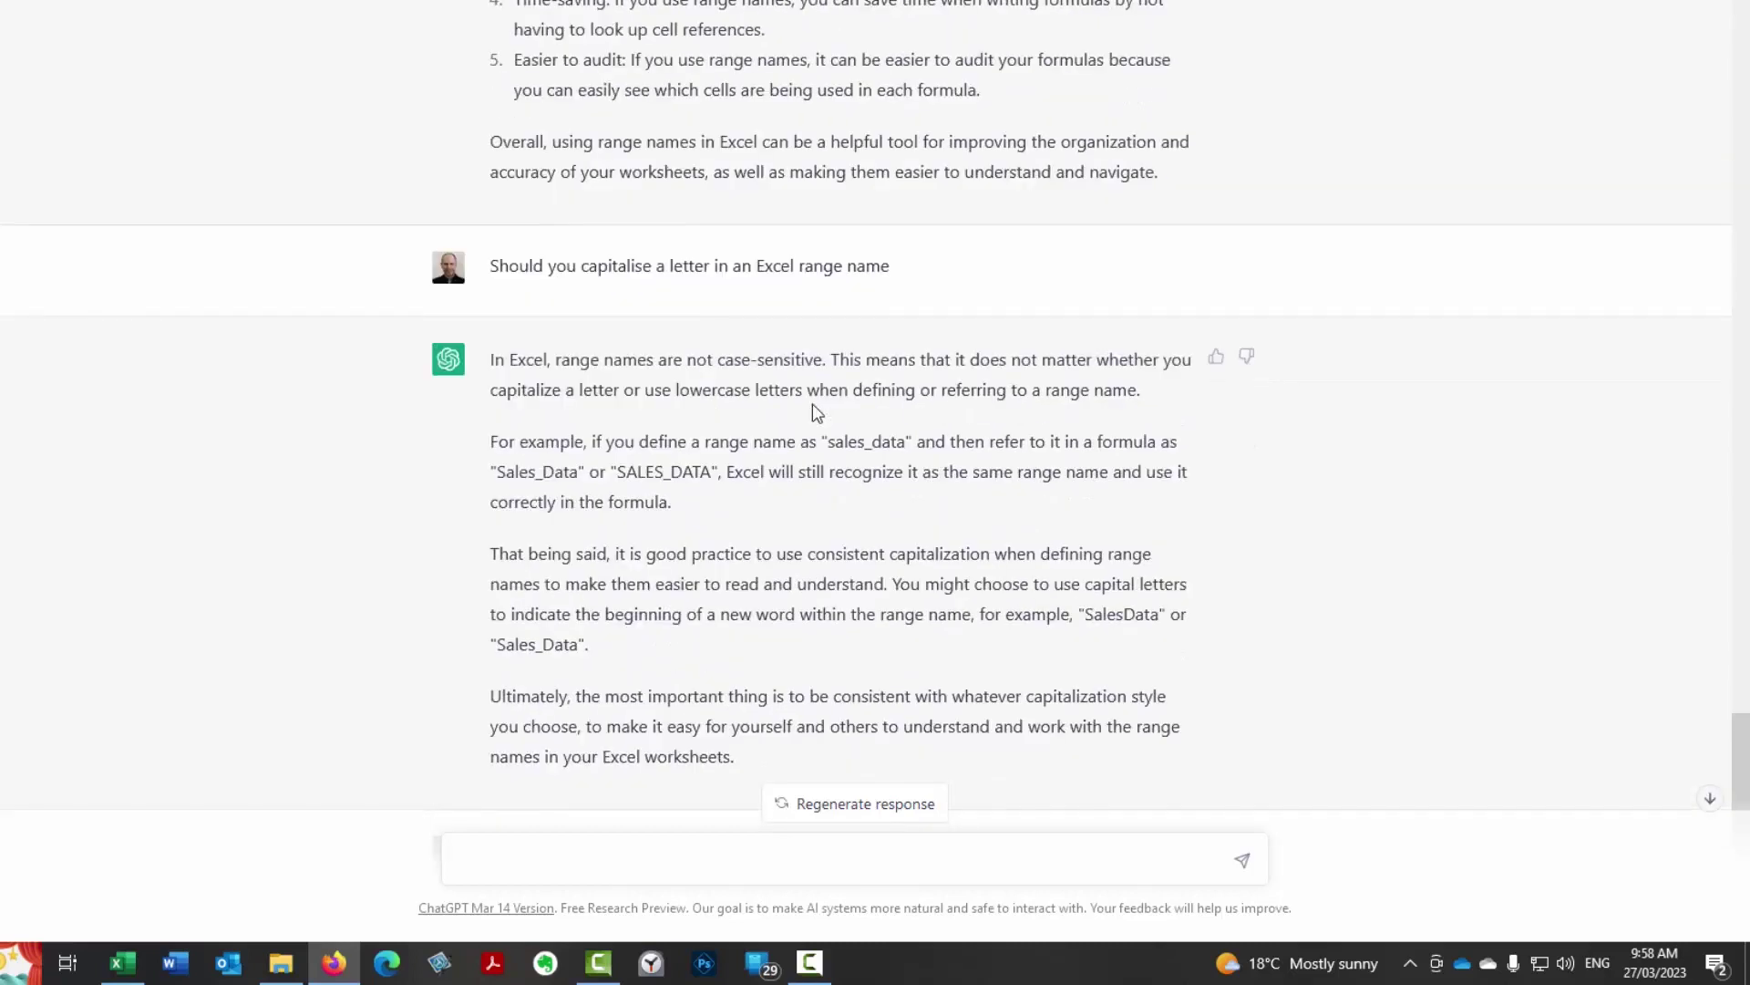
scroll(817, 413, up, 15)
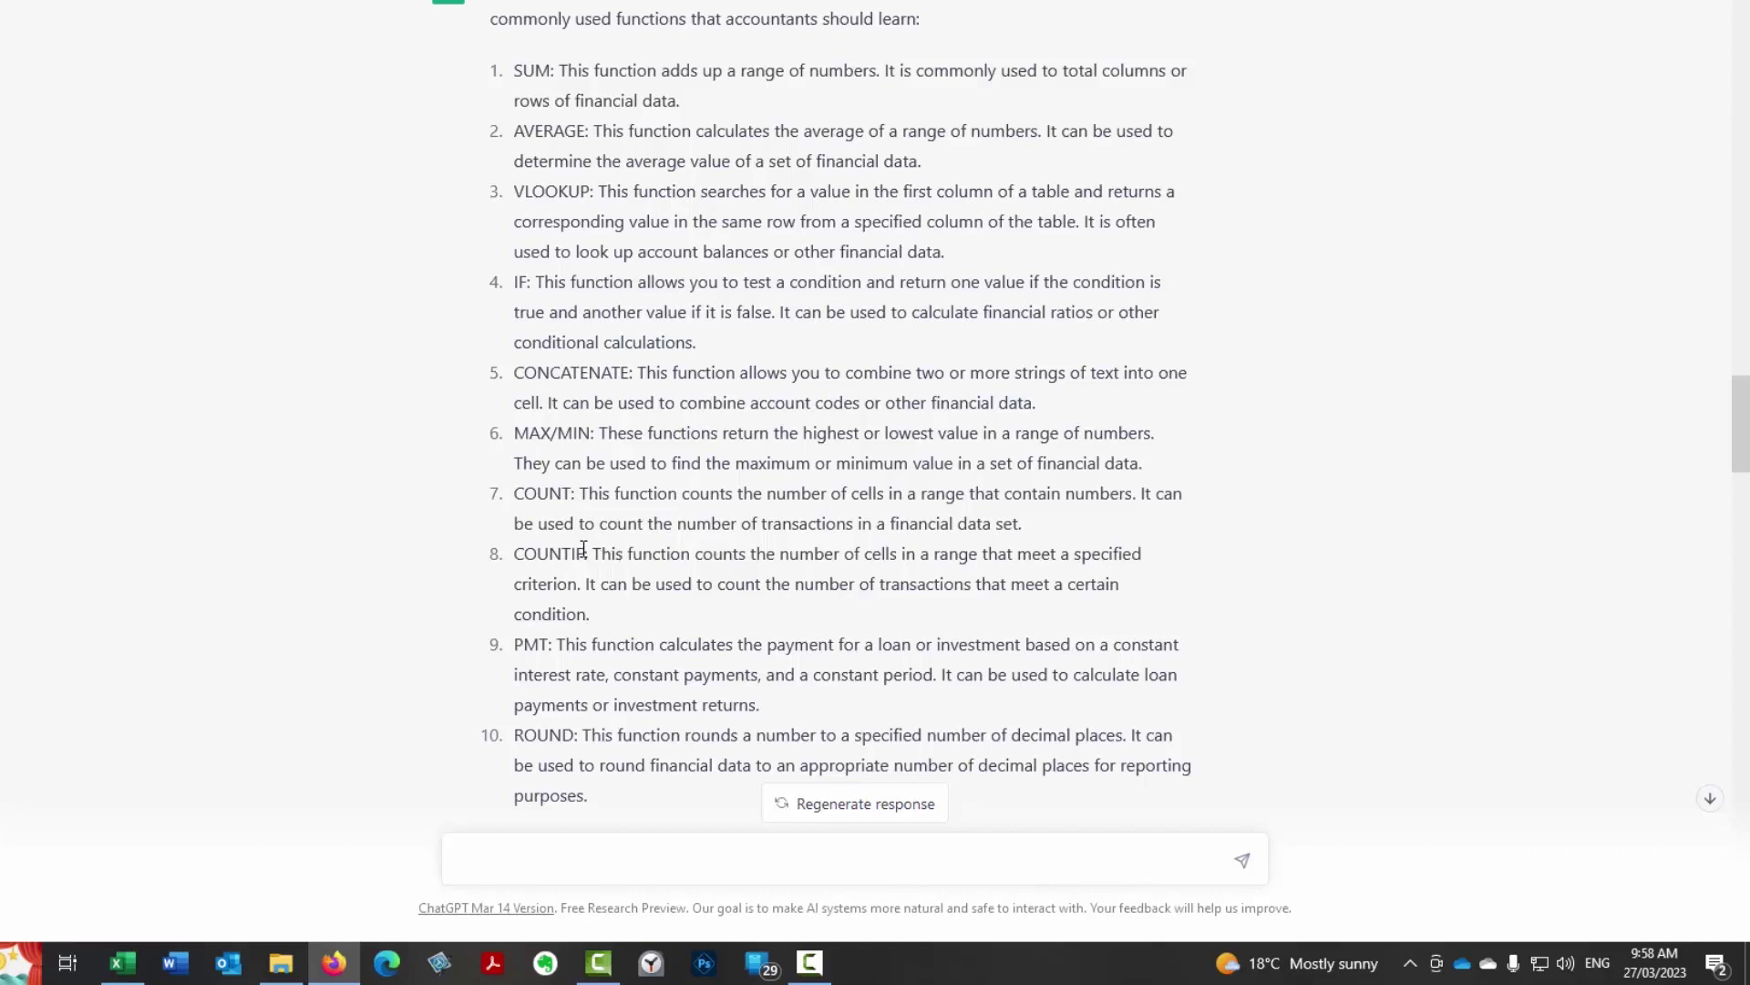
scroll(682, 573, down, 3)
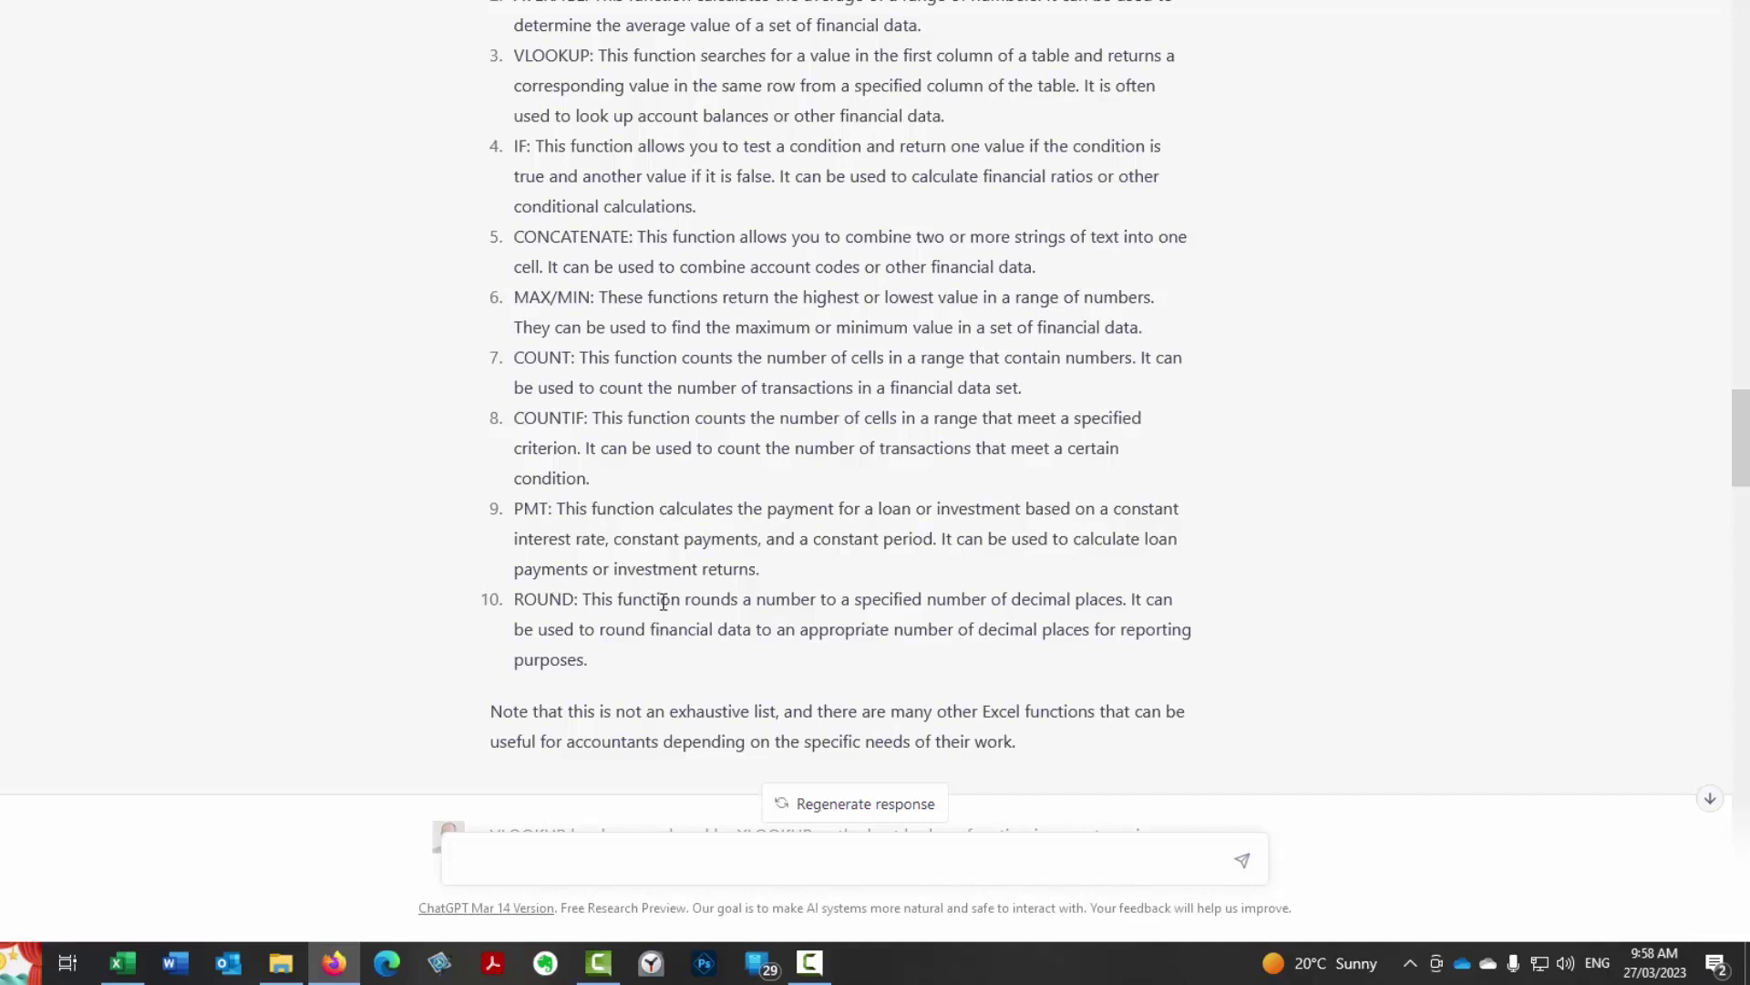
scroll(688, 614, down, 1)
scroll(688, 613, down, 3)
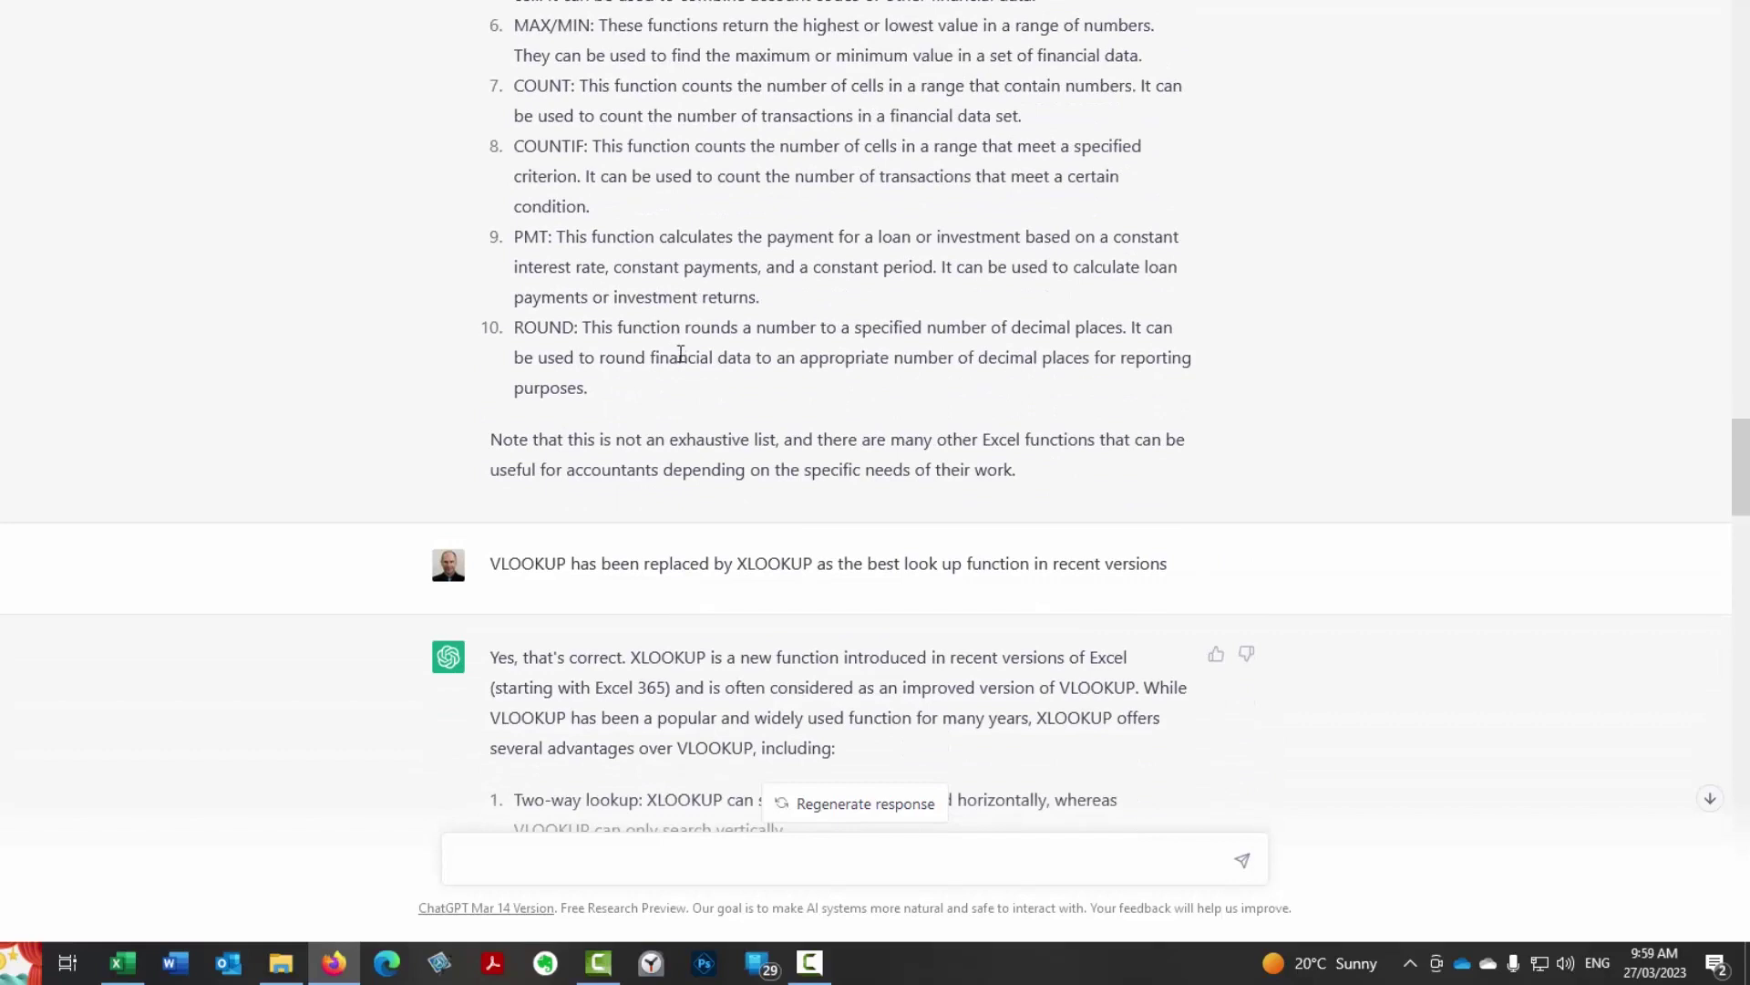
scroll(679, 356, down, 3)
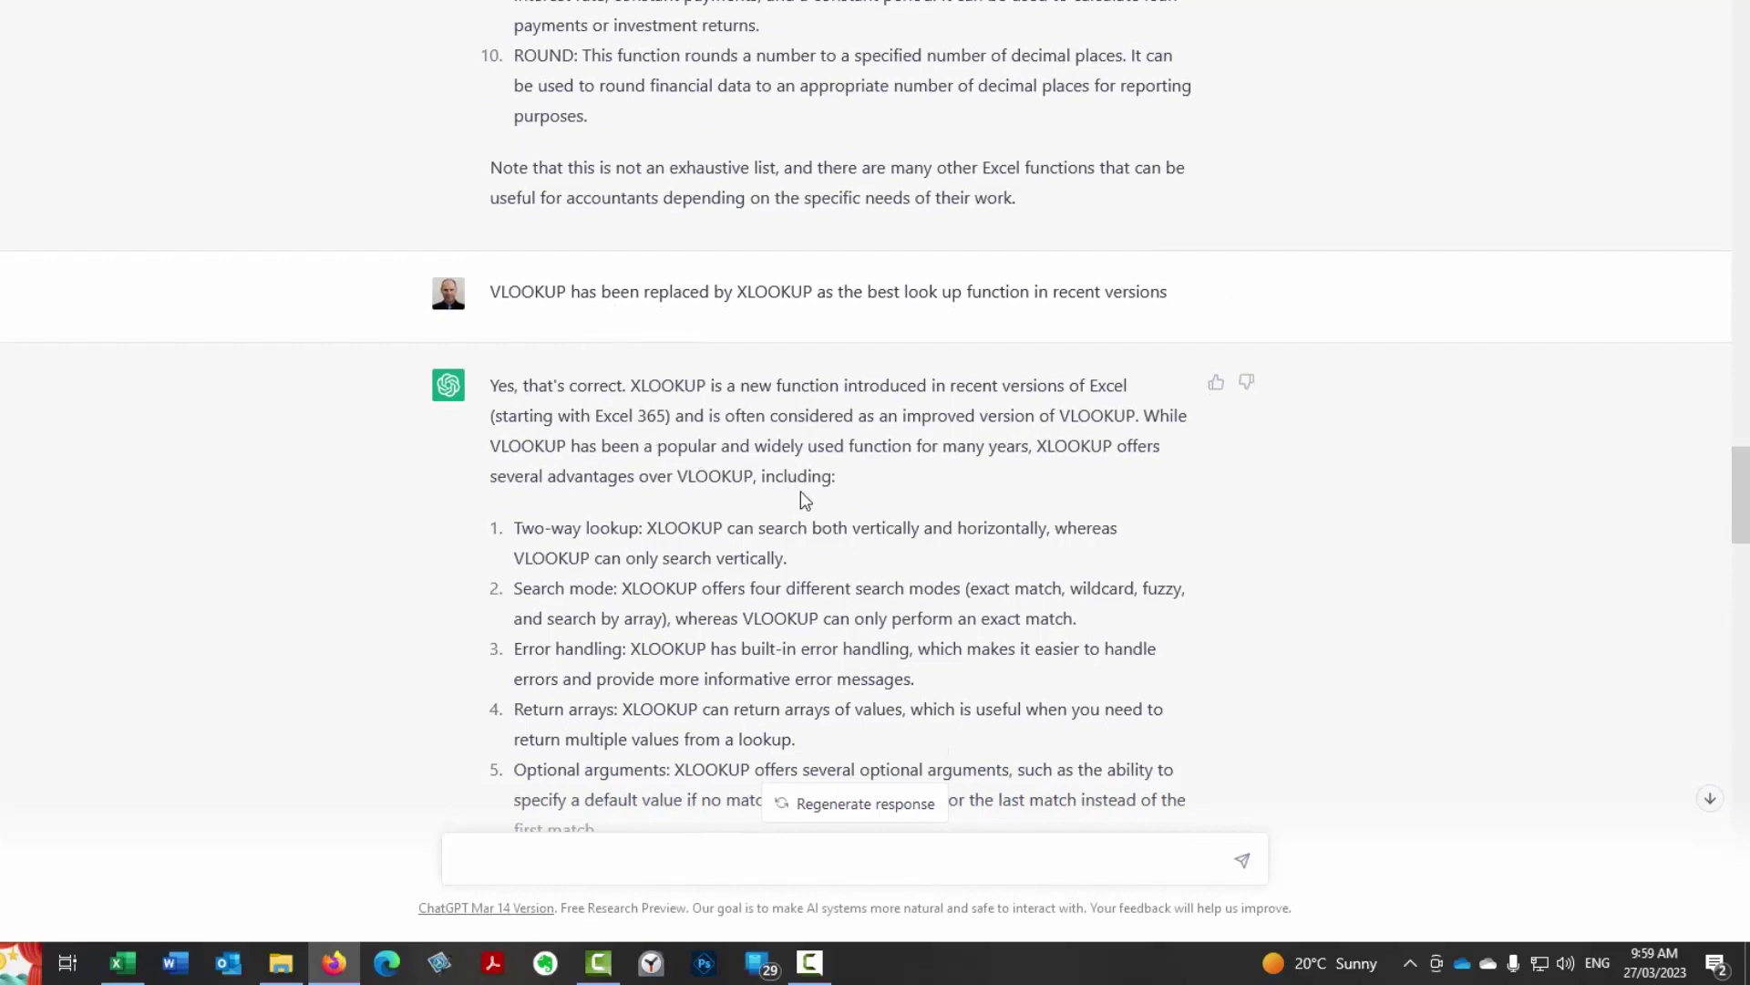
scroll(802, 503, down, 5)
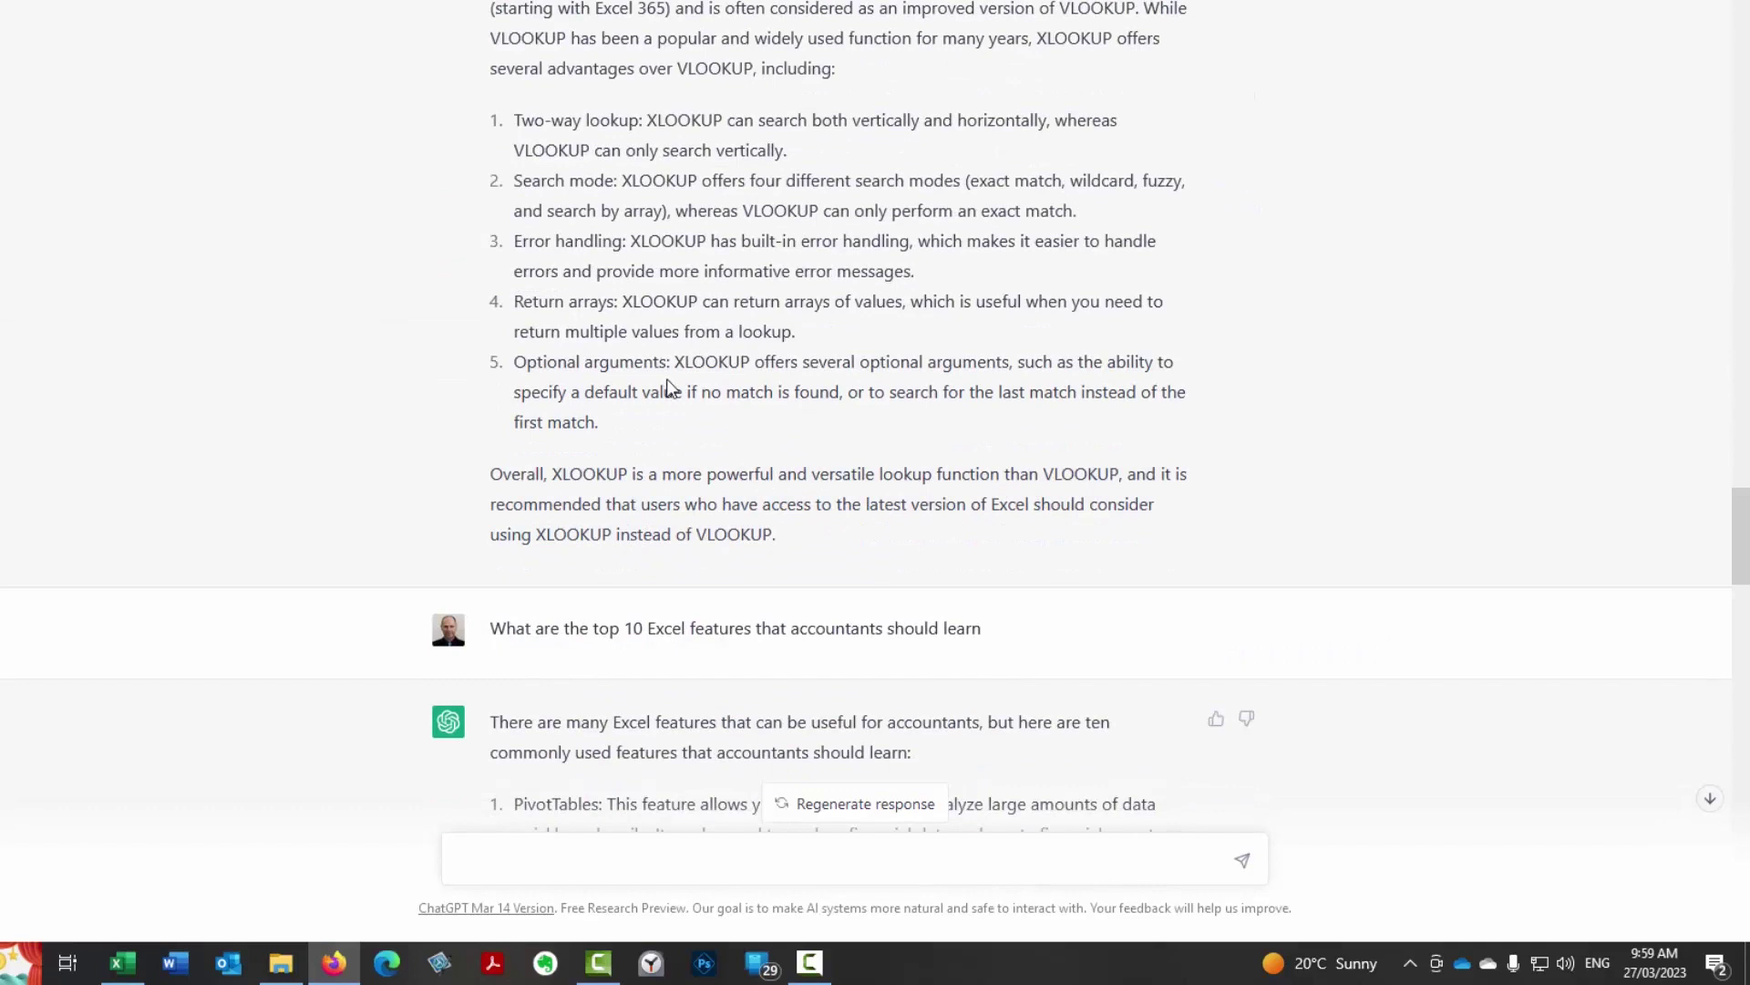
scroll(666, 380, down, 5)
scroll(666, 379, down, 3)
scroll(670, 388, down, 20)
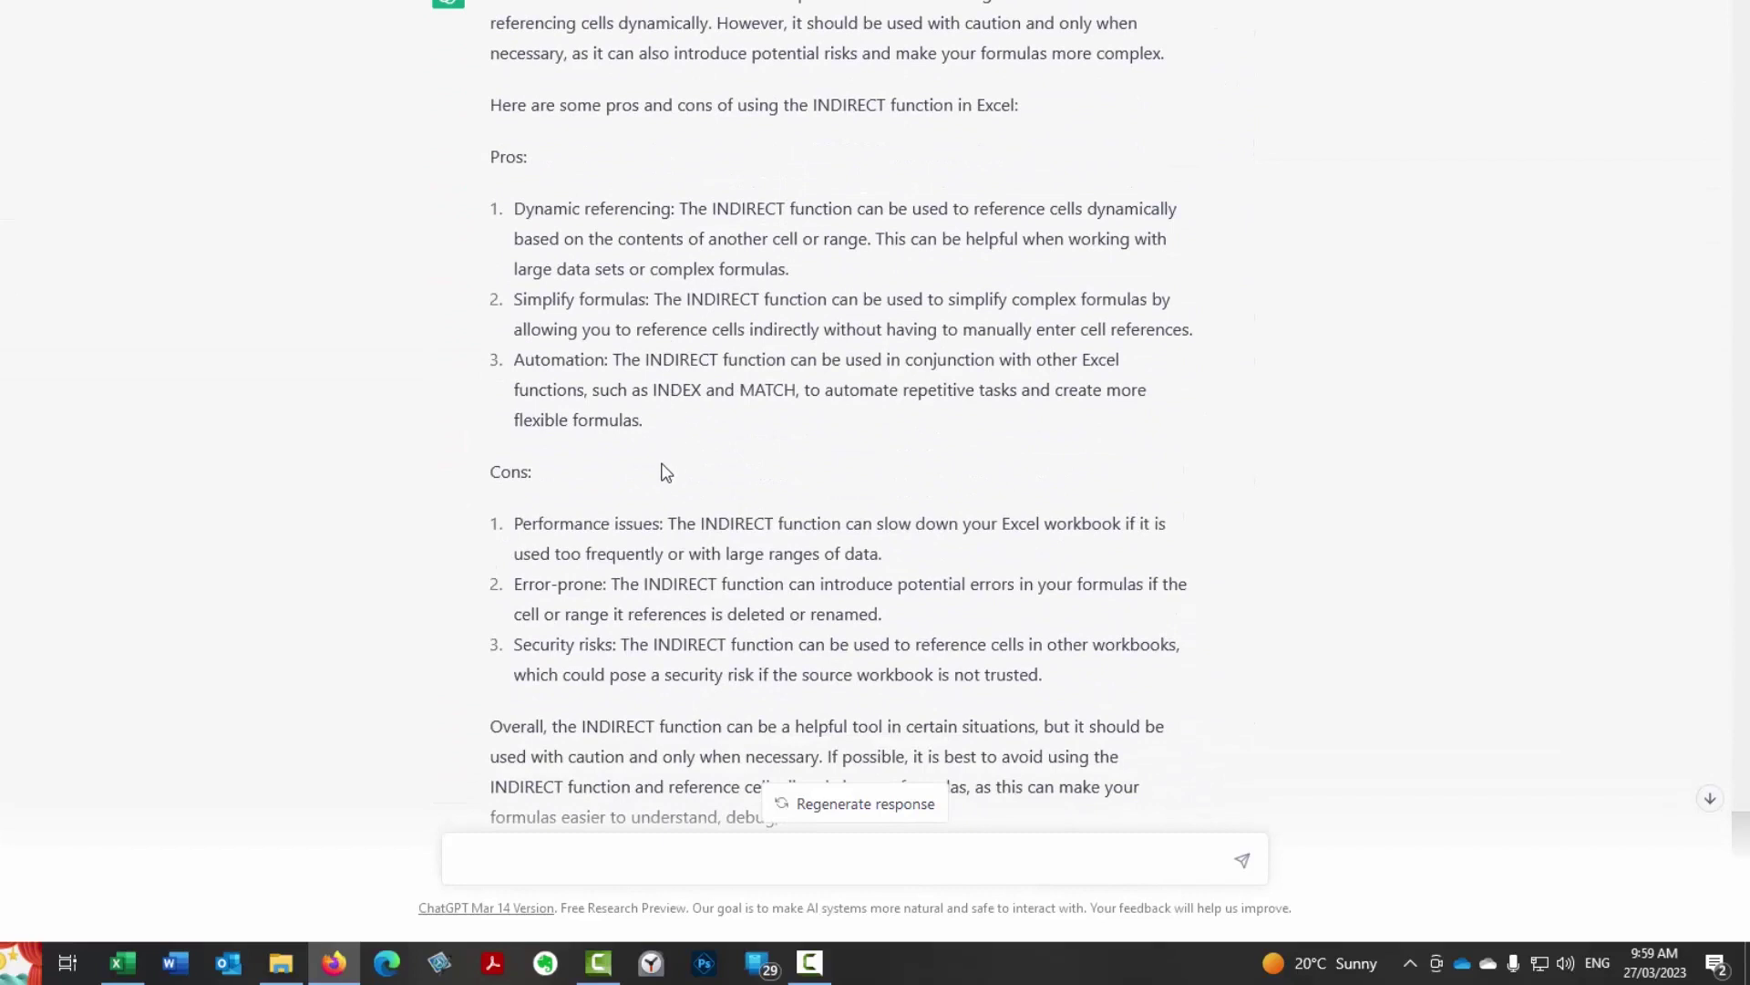
scroll(672, 468, down, 2)
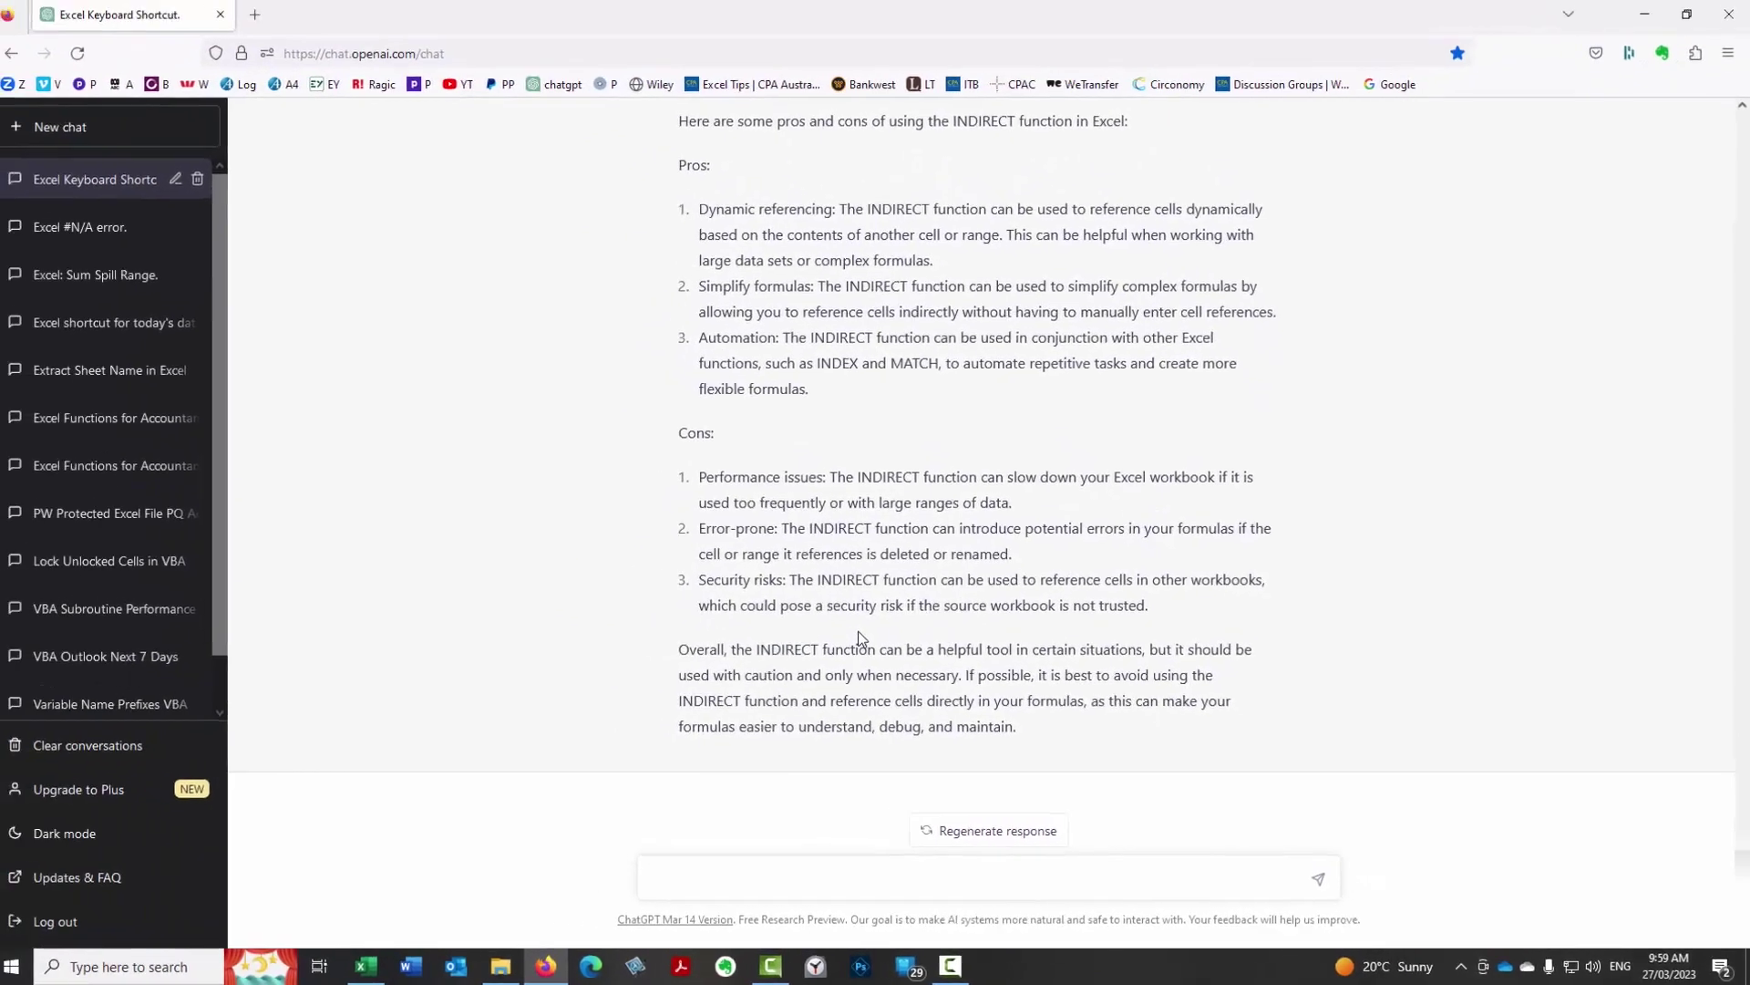
Step: Switch to the Excel workbook and widen column B on the Top 5 sorted sheet to fit B1's whole TEXTJOIN result
drag(1749, 17, 665, 2)
click(210, 913)
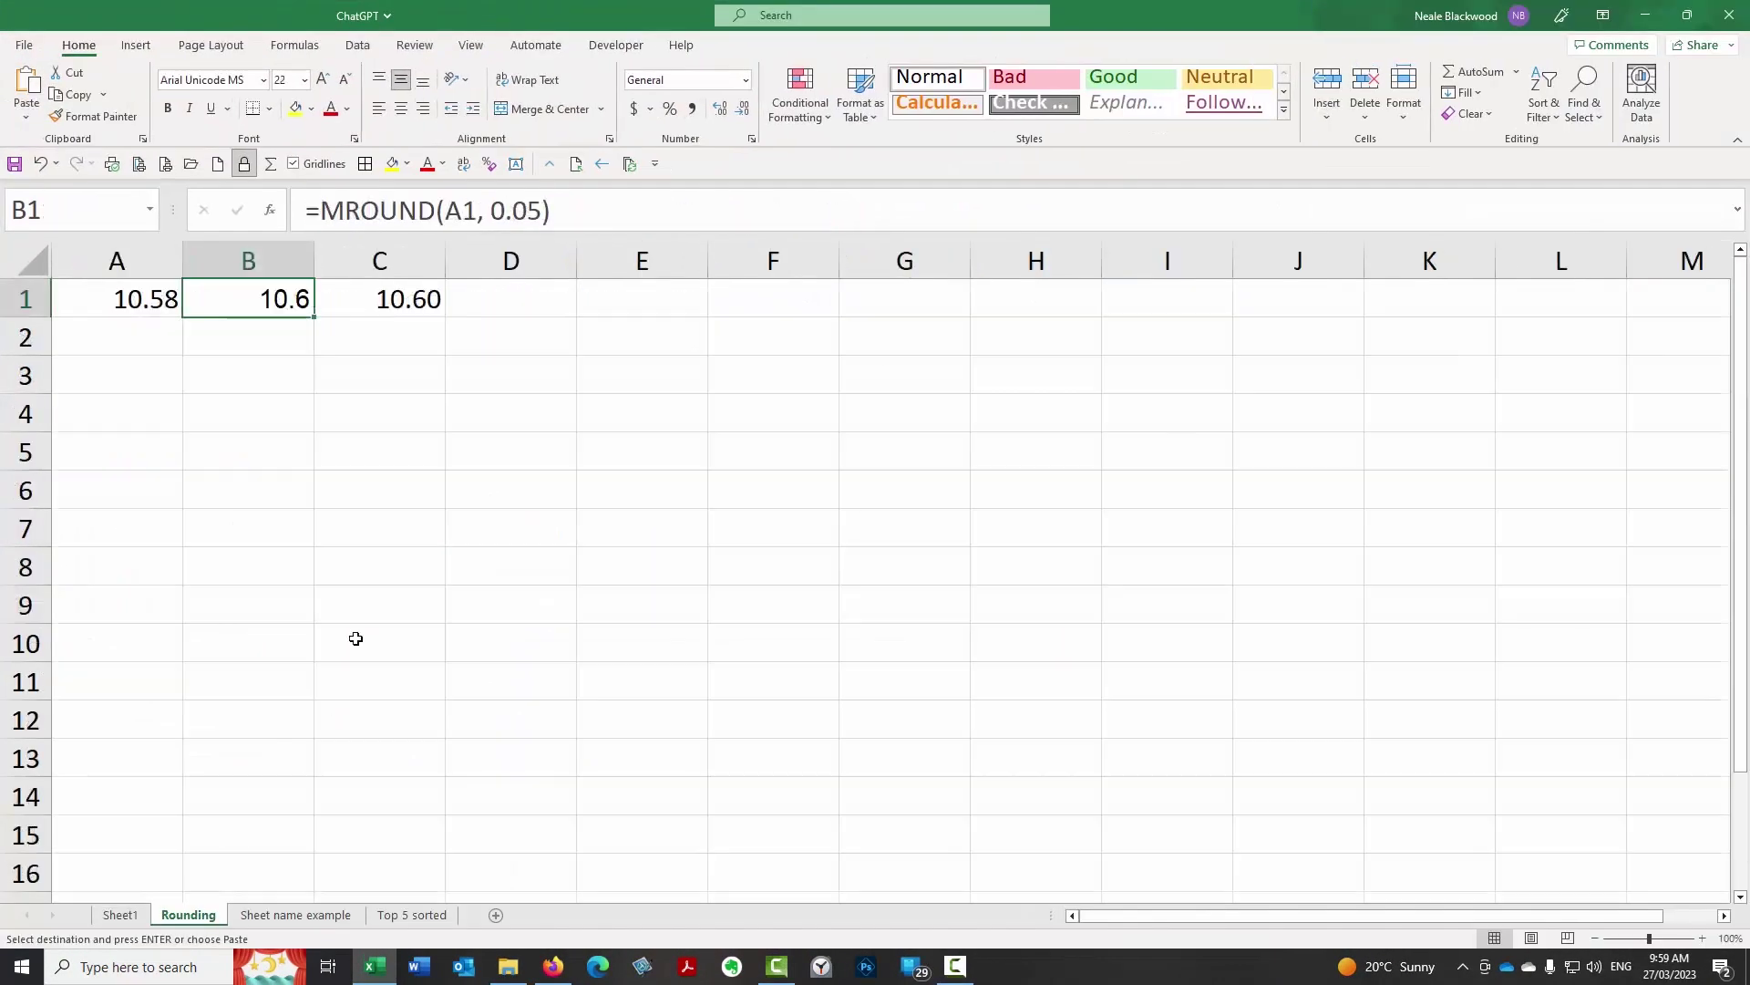
click(295, 914)
click(411, 914)
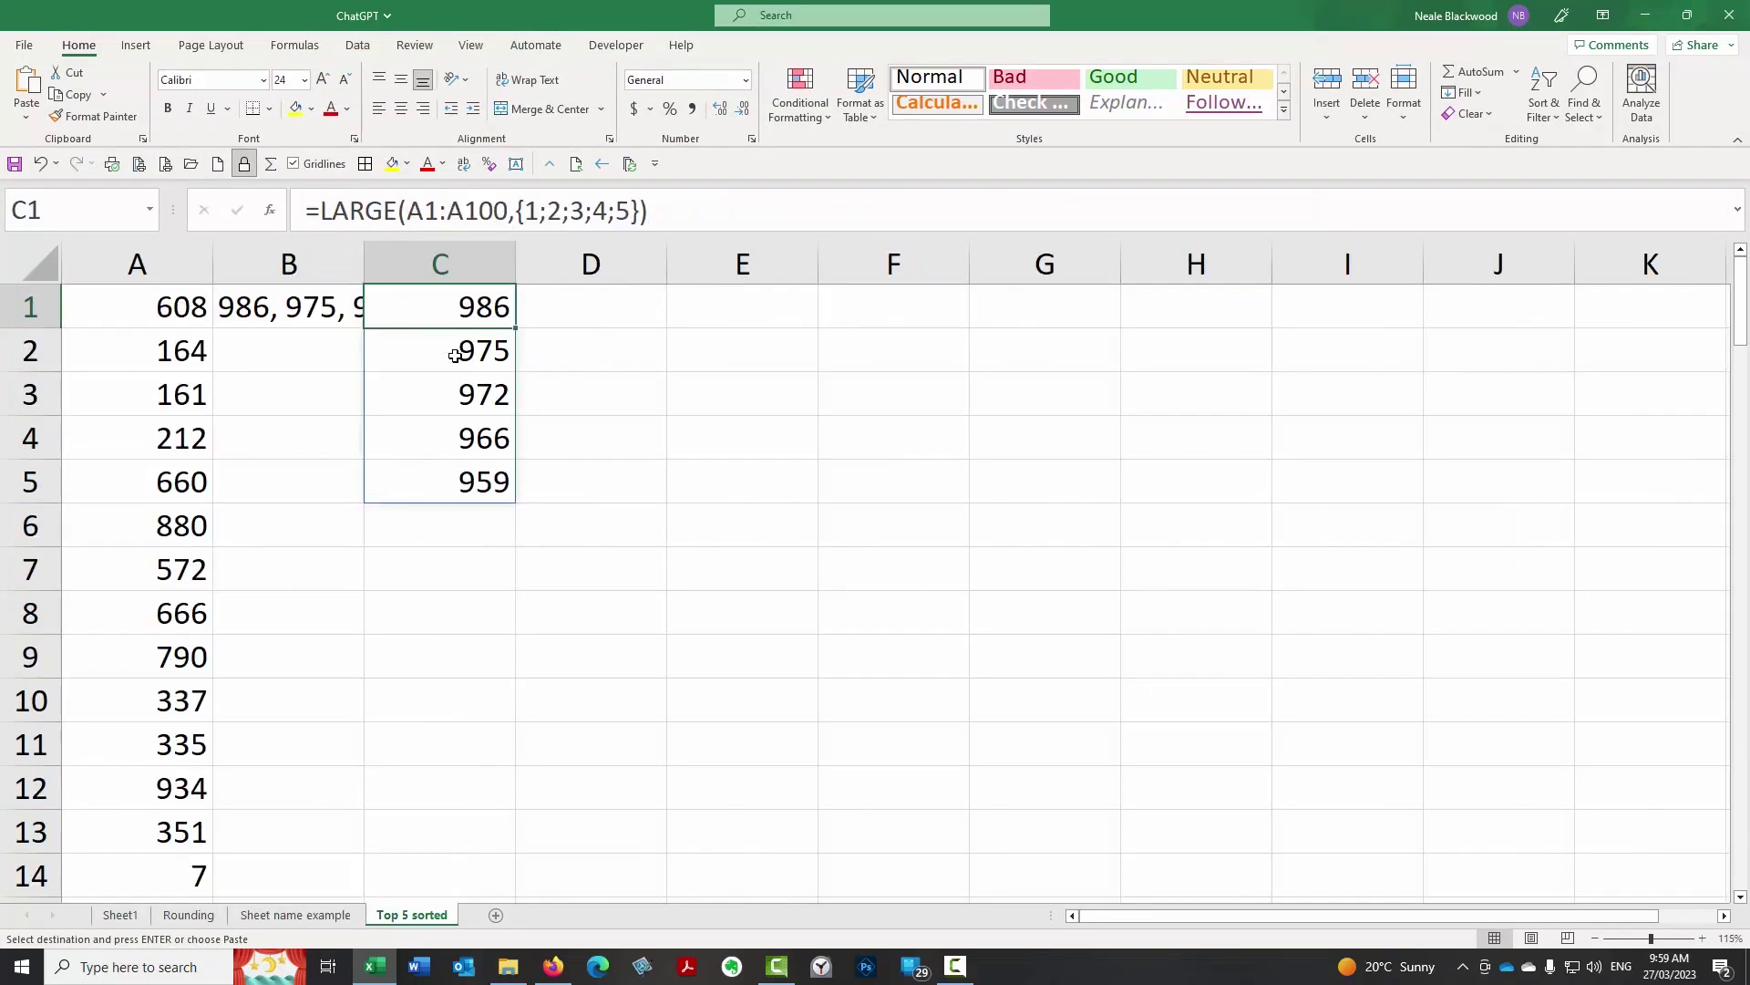
click(289, 307)
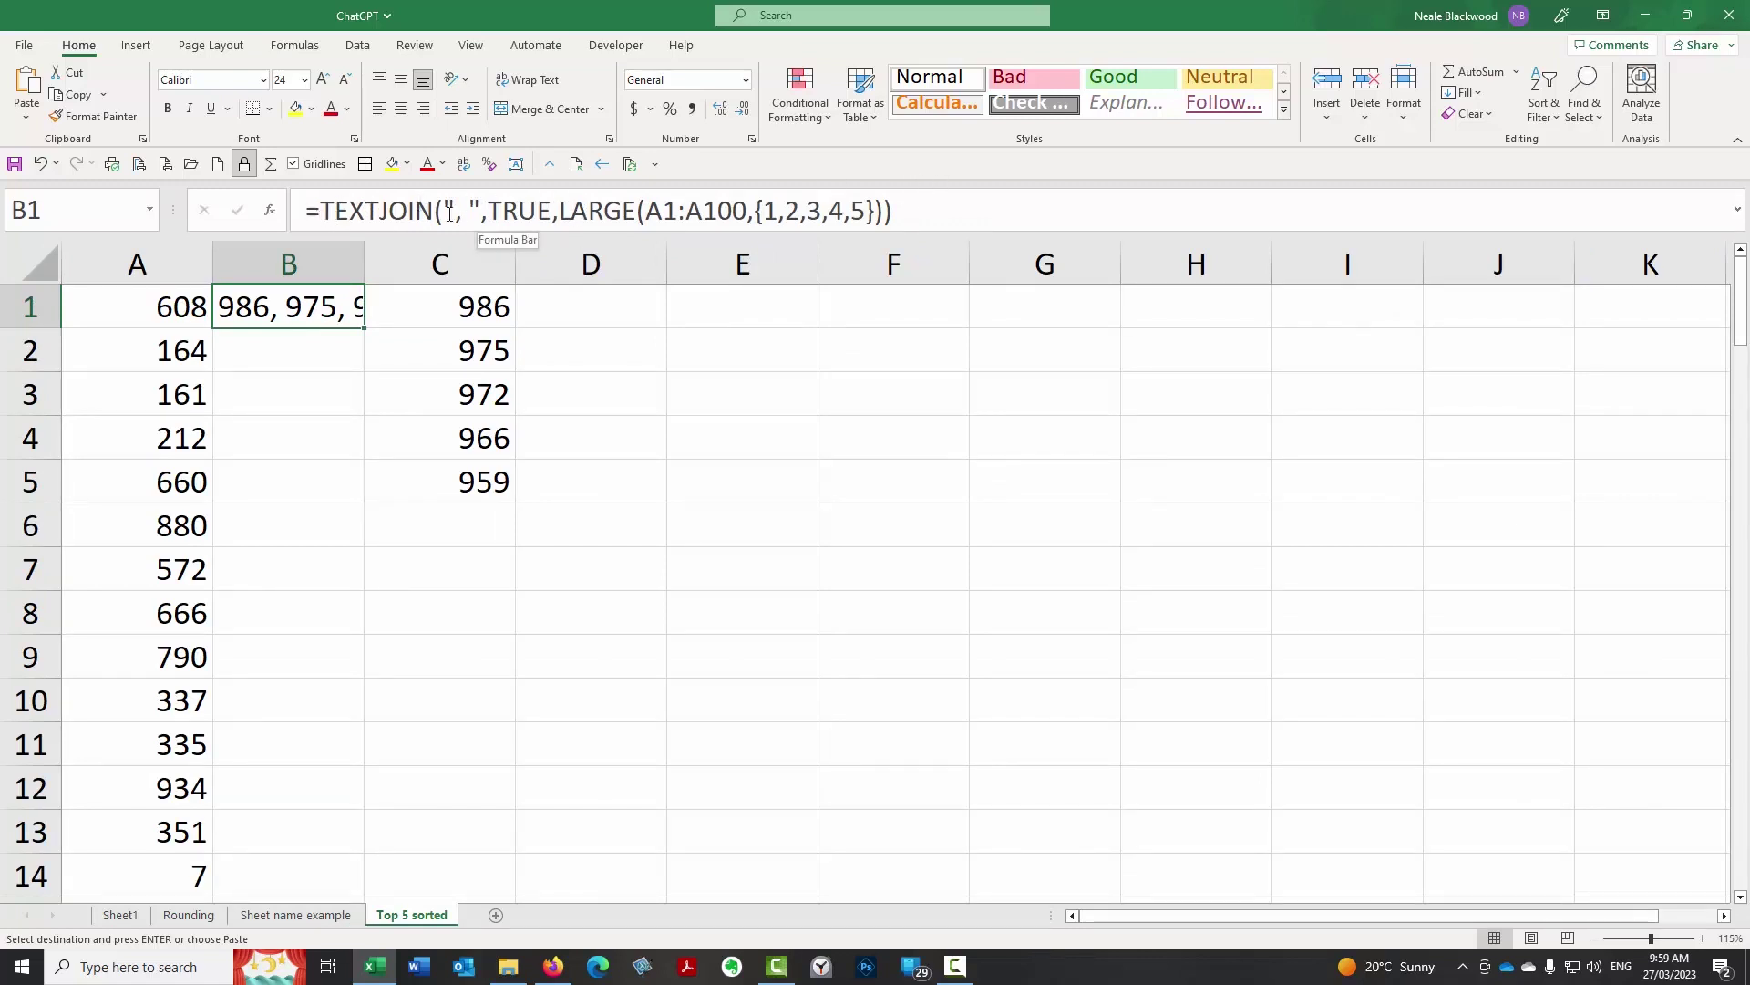
drag(364, 265, 577, 265)
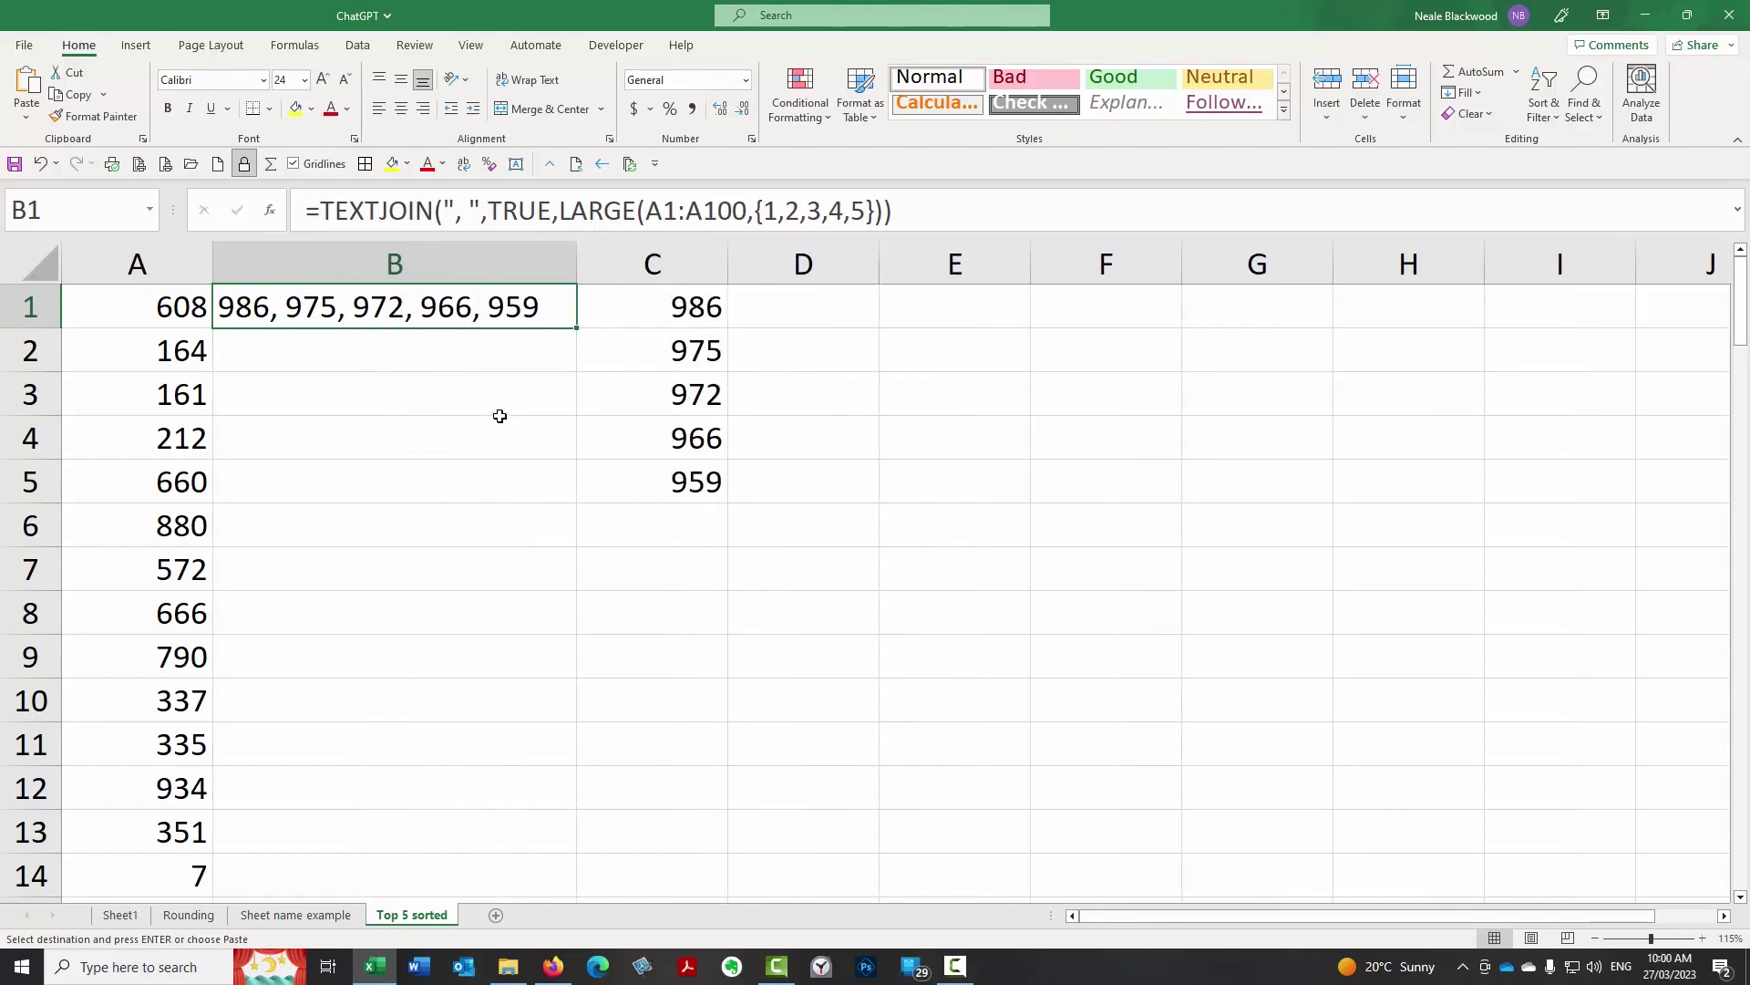
Step: Examine the LARGE part of B1's TEXTJOIN formula and the array constant {1;2;3;4;5} in C1's formula, without changing either
click(631, 311)
click(441, 319)
drag(566, 210, 886, 211)
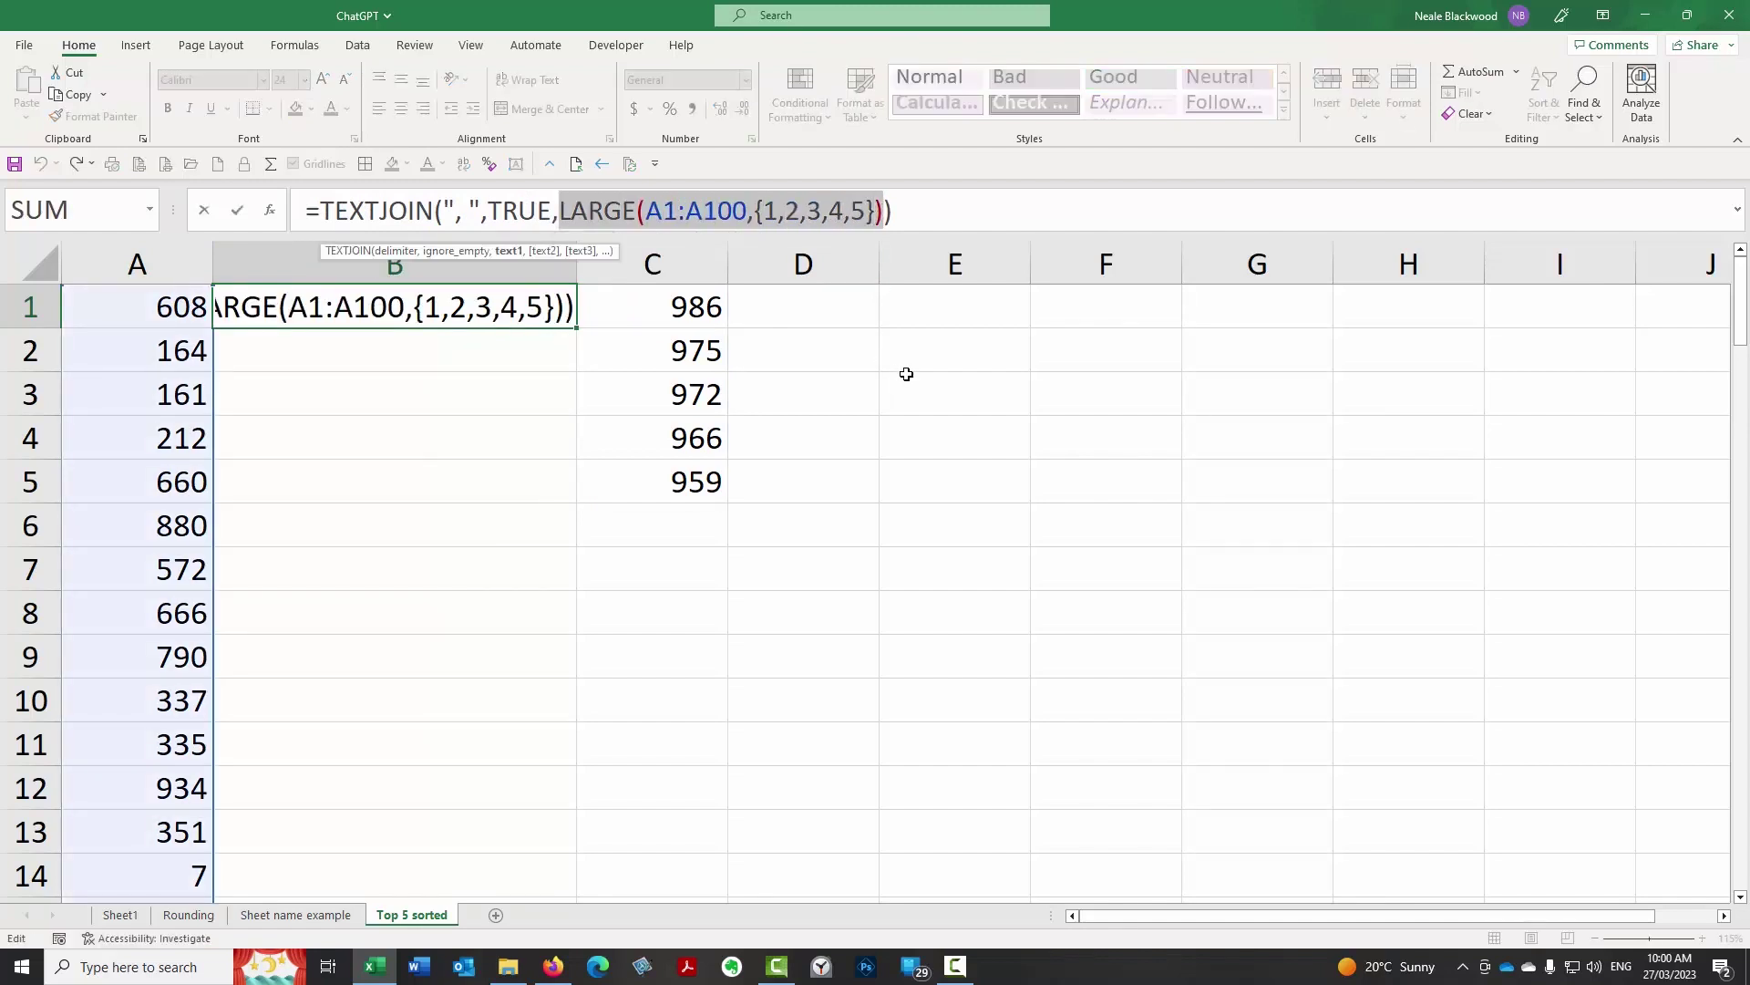
key(Escape)
click(675, 301)
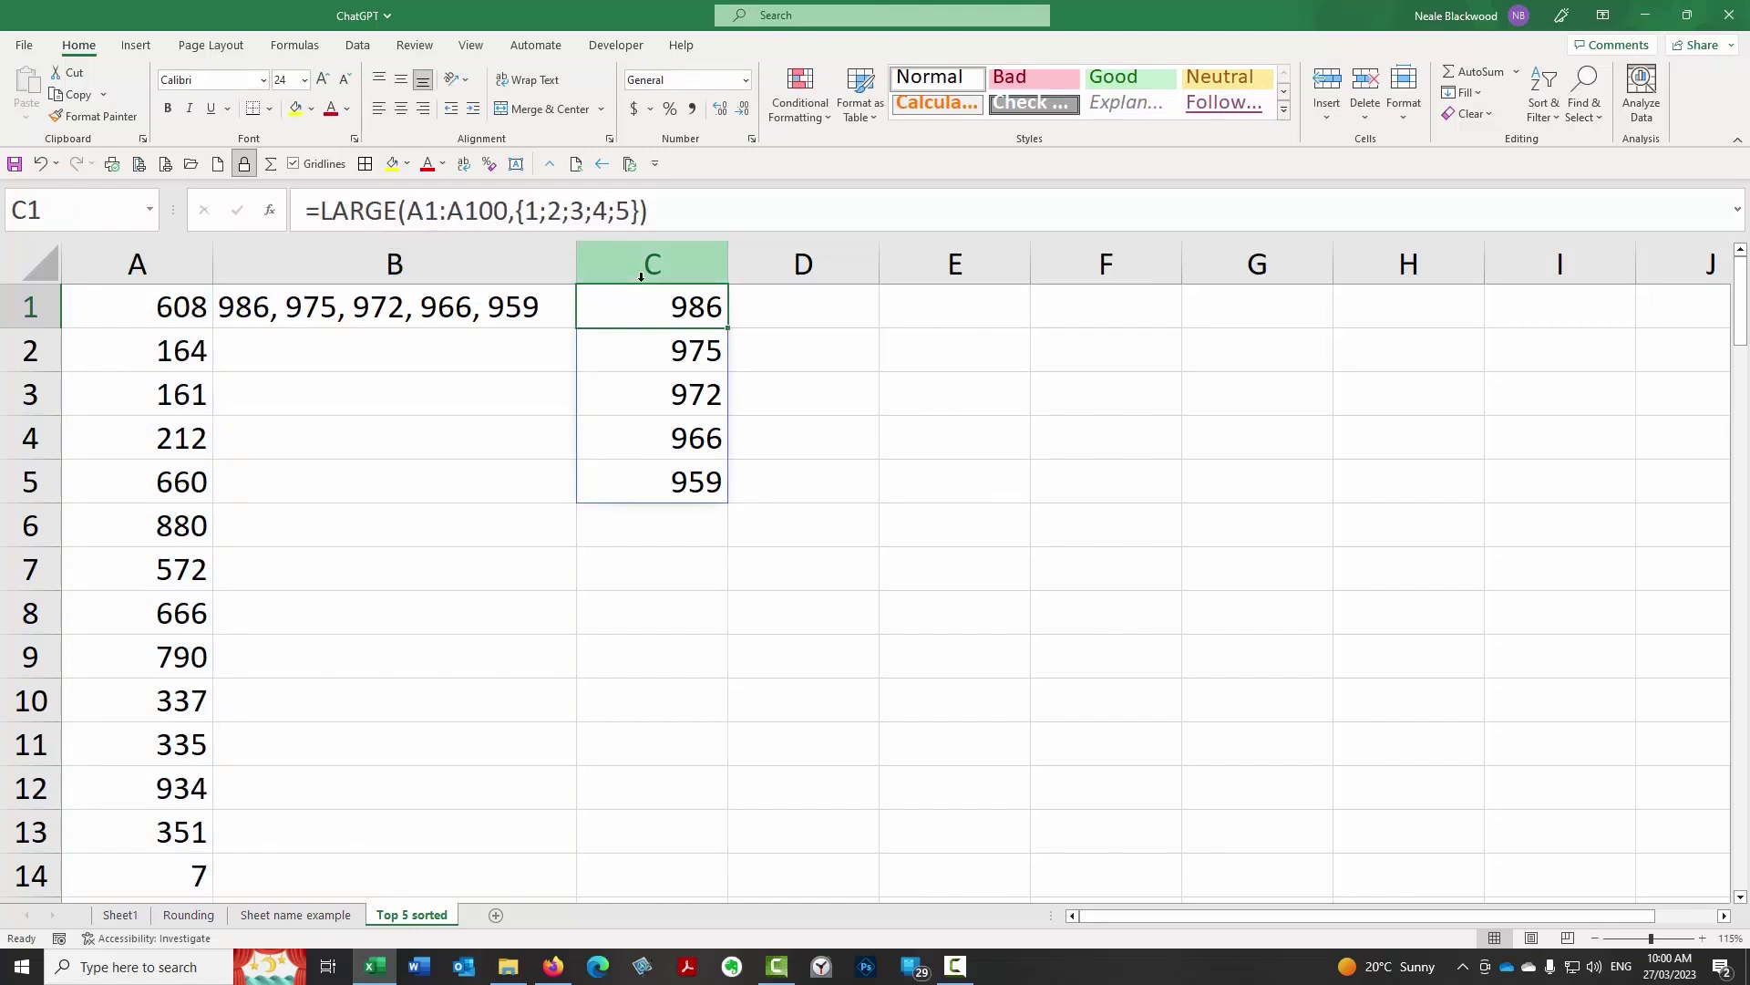
click(547, 212)
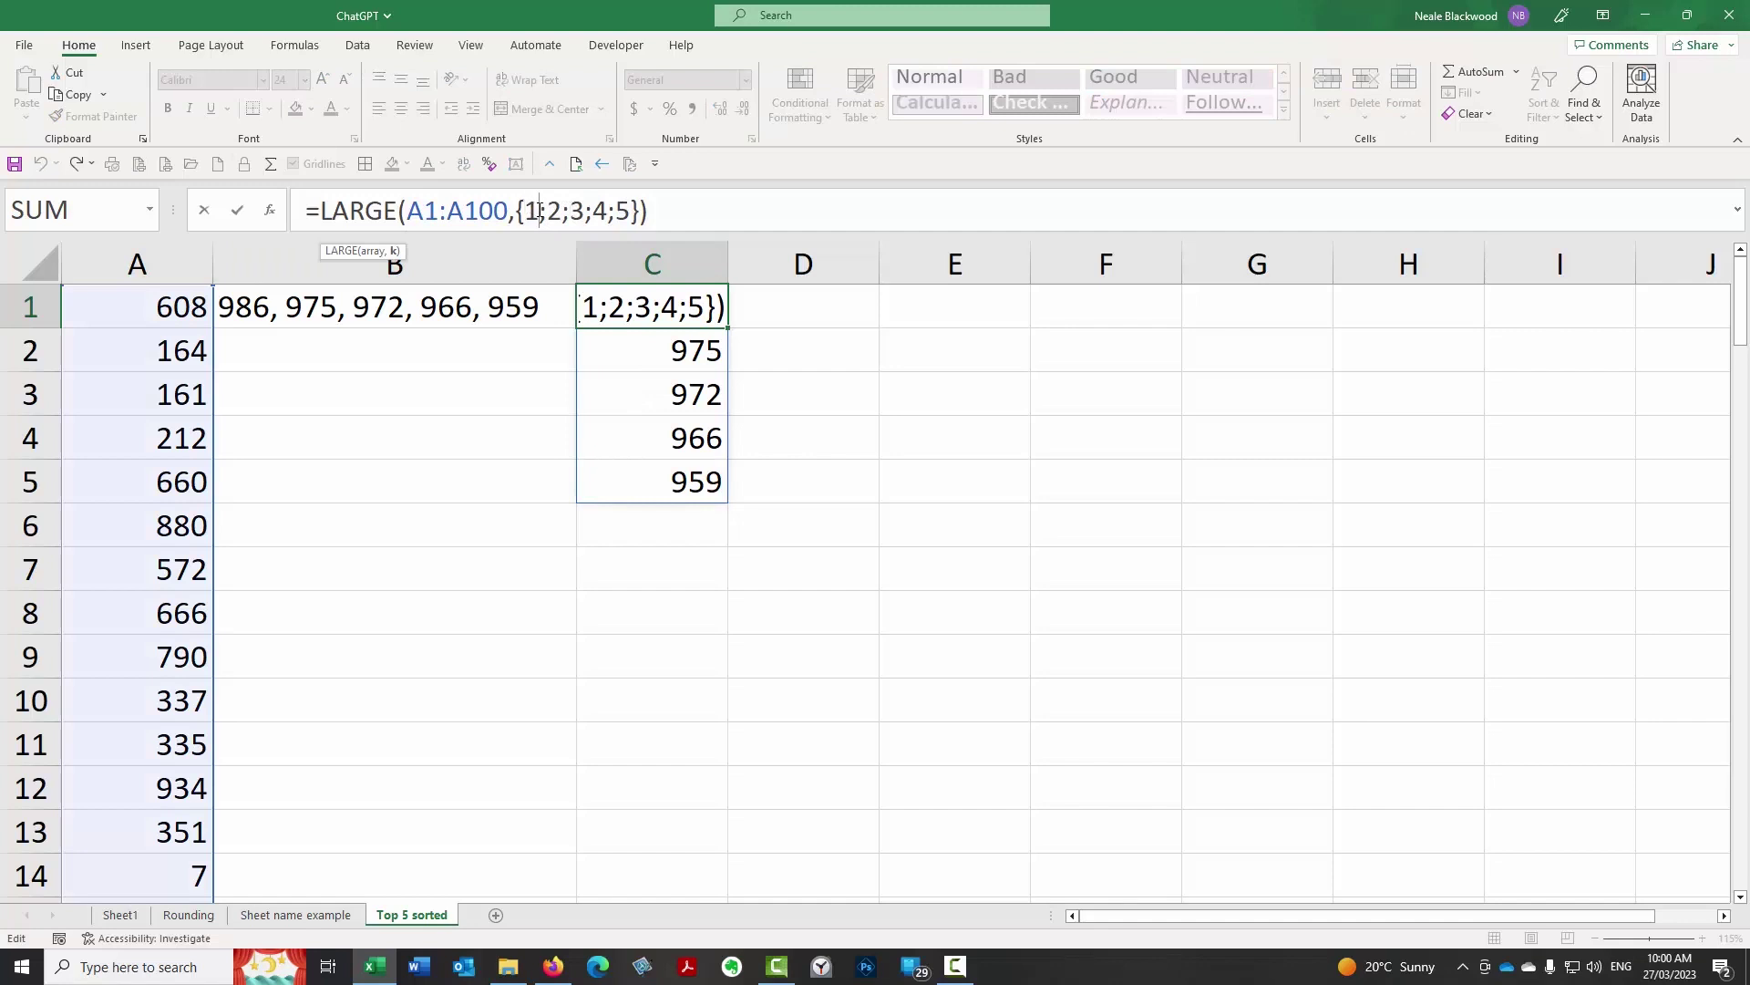
drag(515, 212, 641, 212)
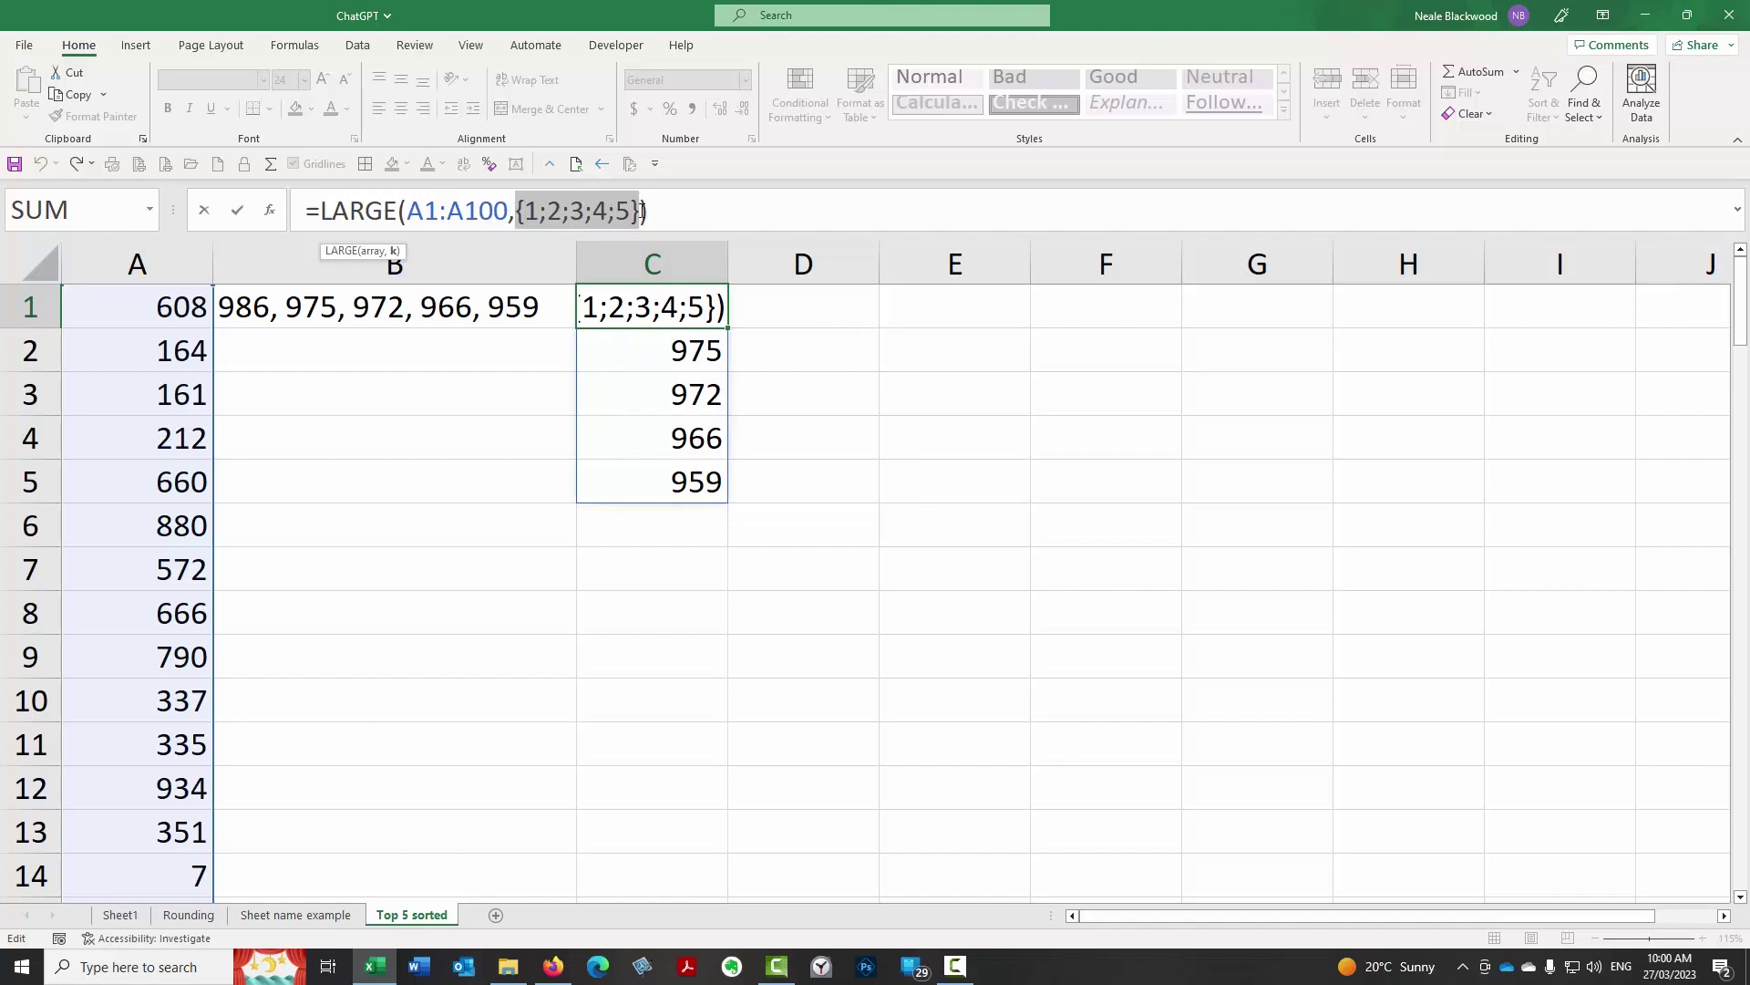
key(Escape)
click(522, 354)
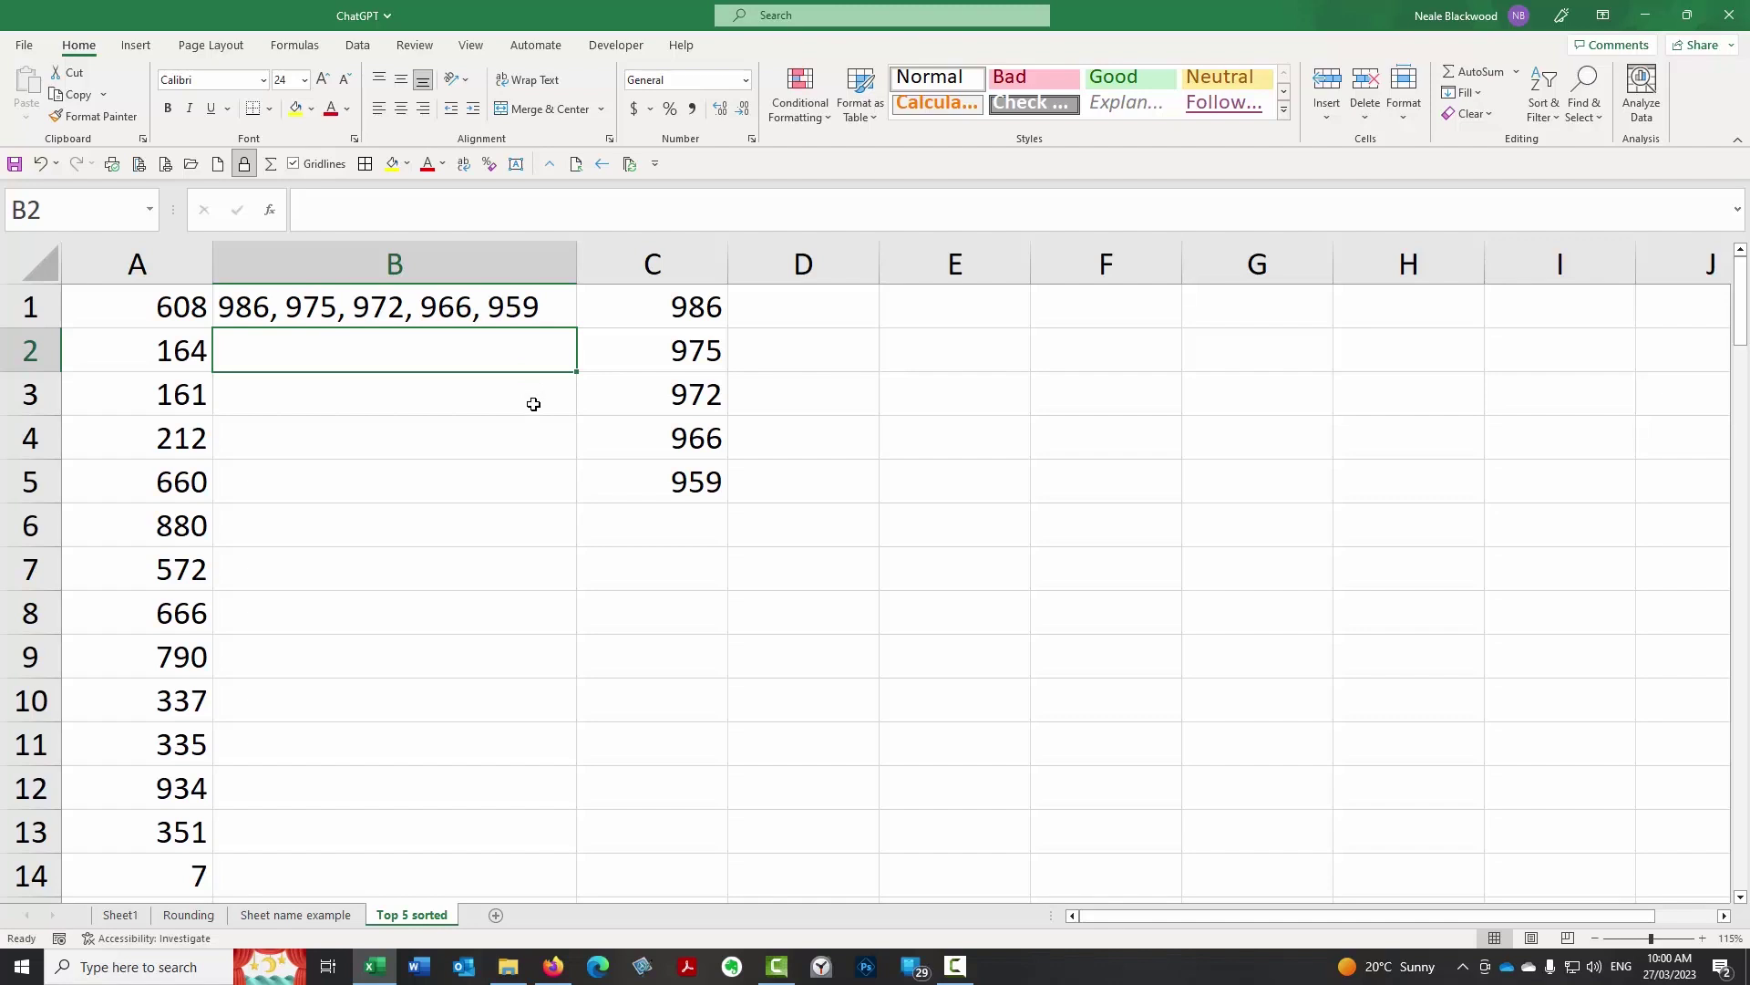
Step: Go back through the Sheet name example and Rounding sheets to the start of the question list on Sheet1
key(ctrl+Page_Up)
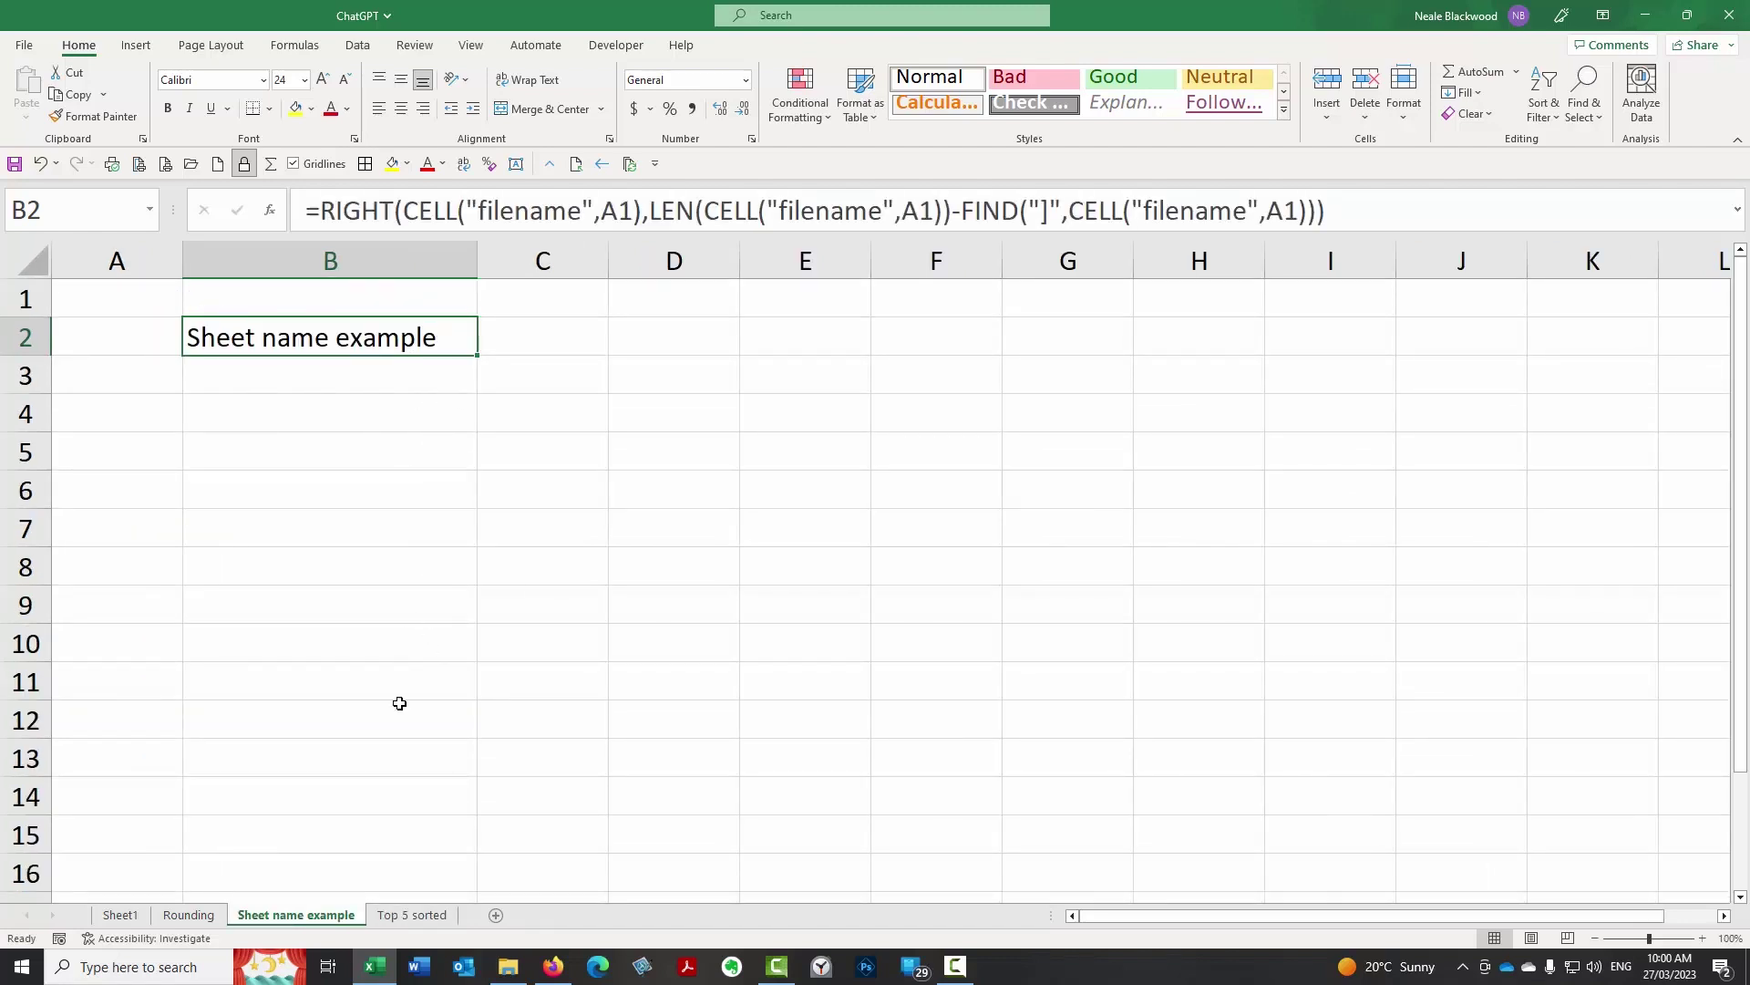
click(193, 916)
key(ctrl+Page_Up)
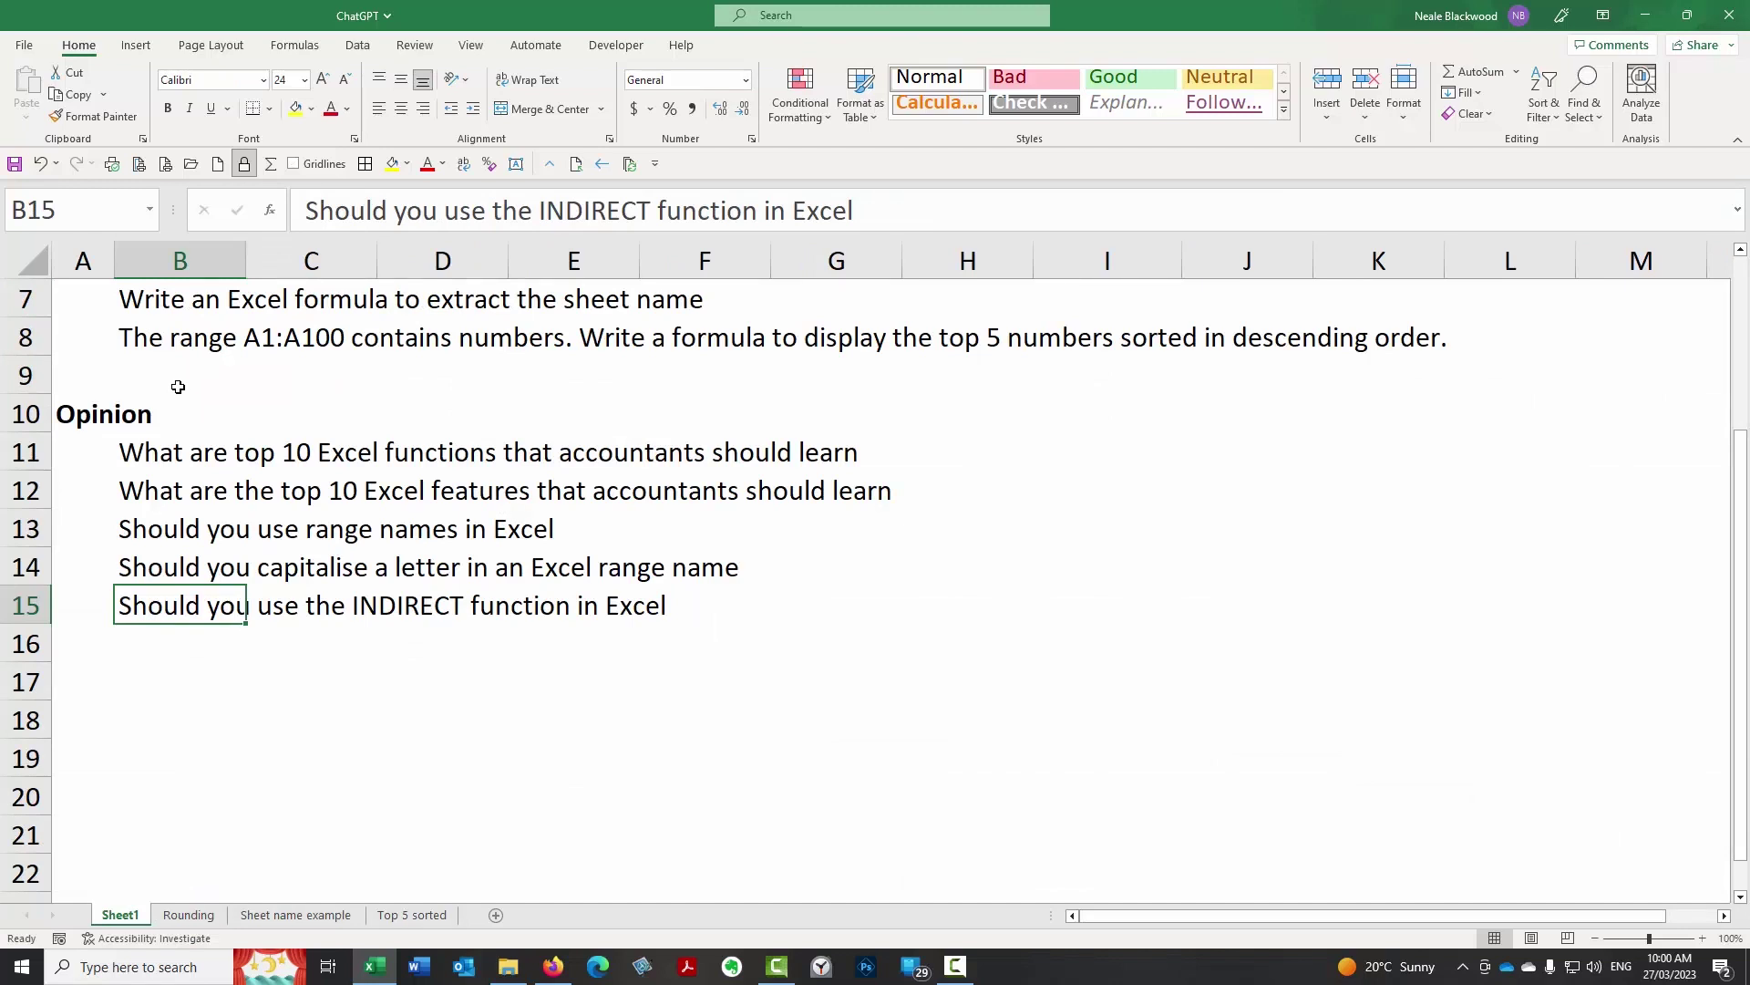
scroll(190, 385, up, 2)
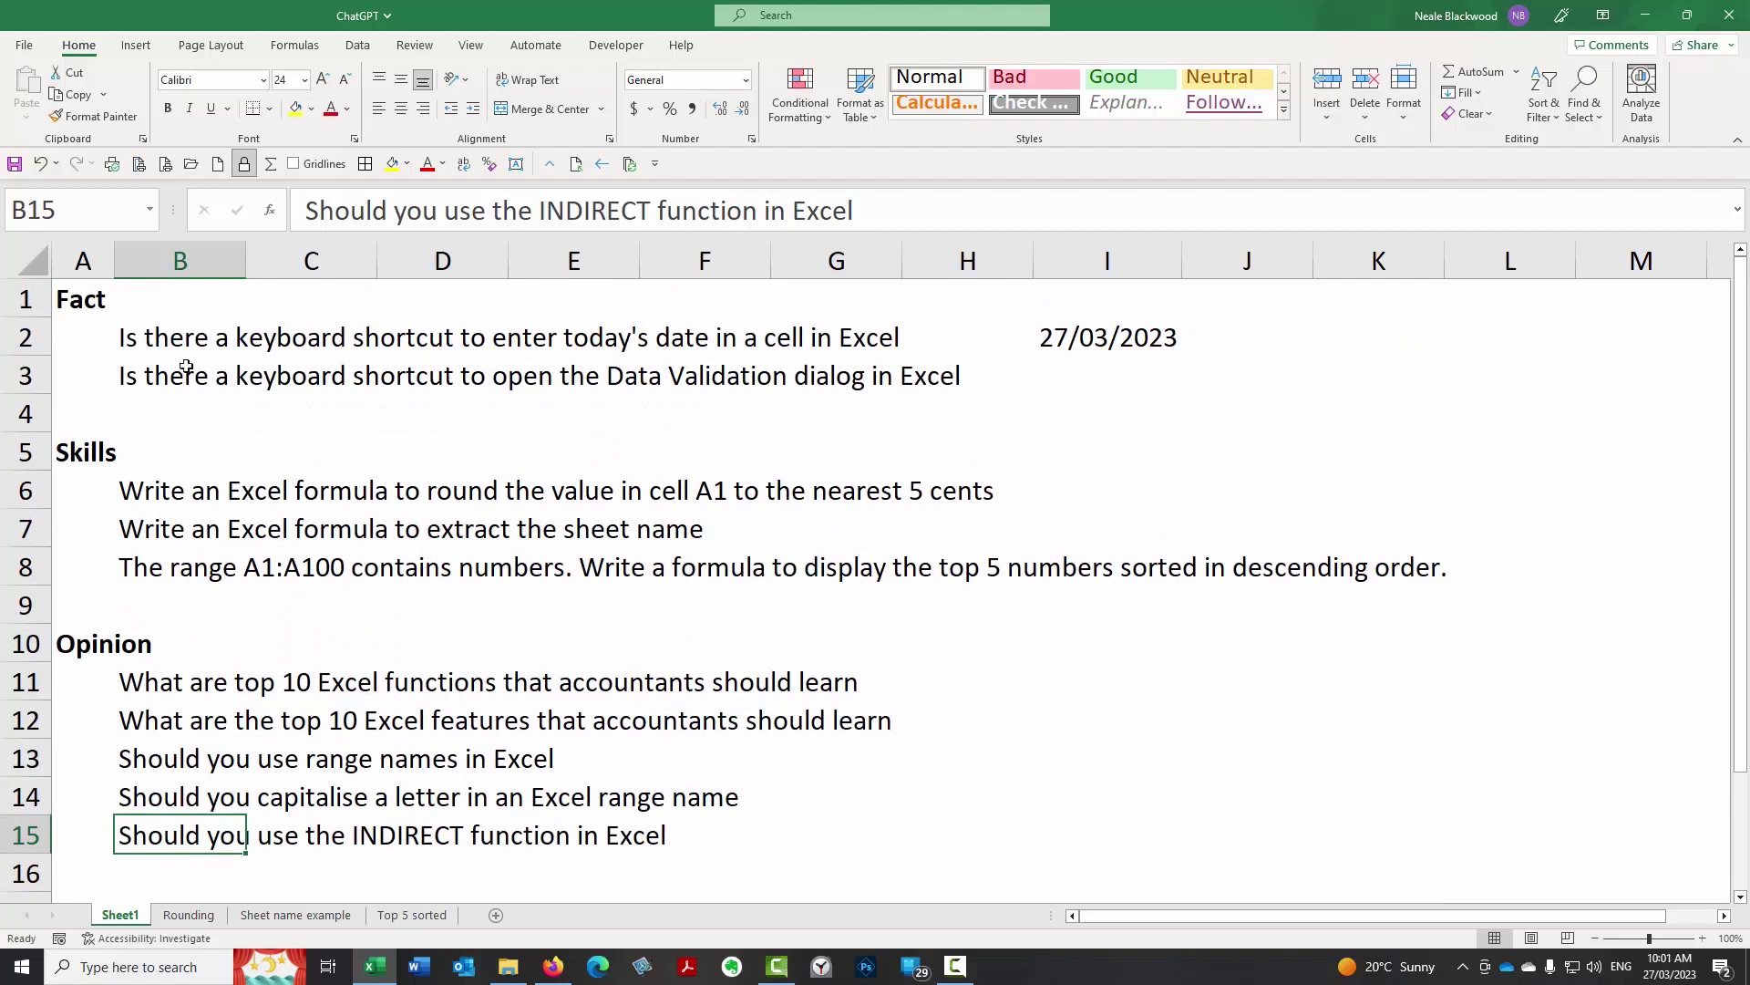